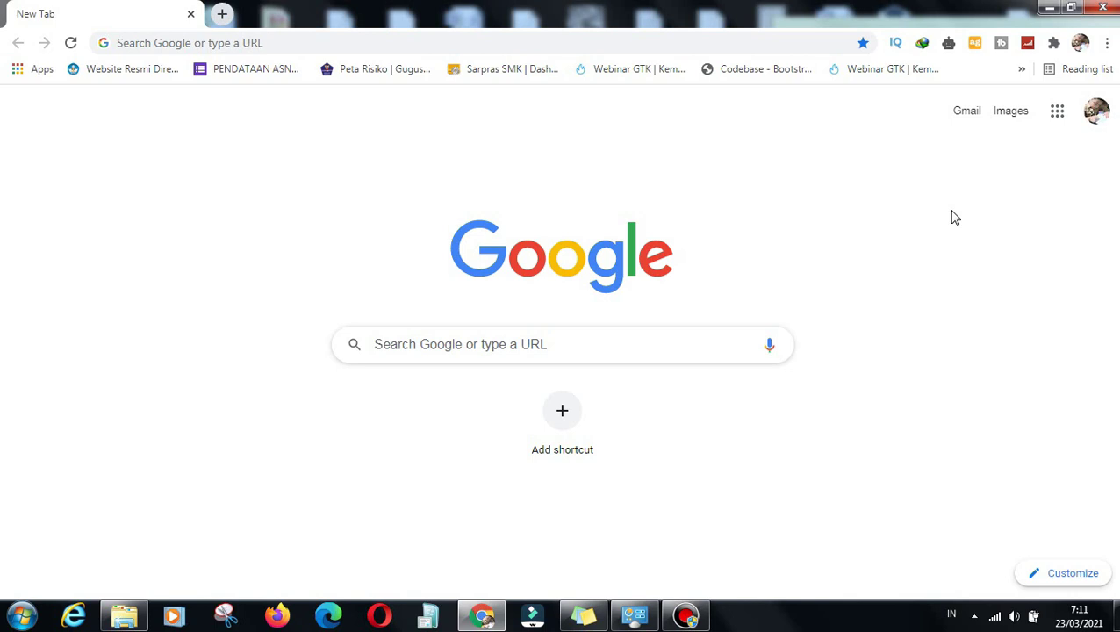
- Open vervalsp.data.kemdikbud.go.id/tik/ and dismiss the Informasi notice on the Kesiapan TIK home page
{"action": "left_click", "coordinate": [308, 50]}
{"action": "type", "text": "ve"}
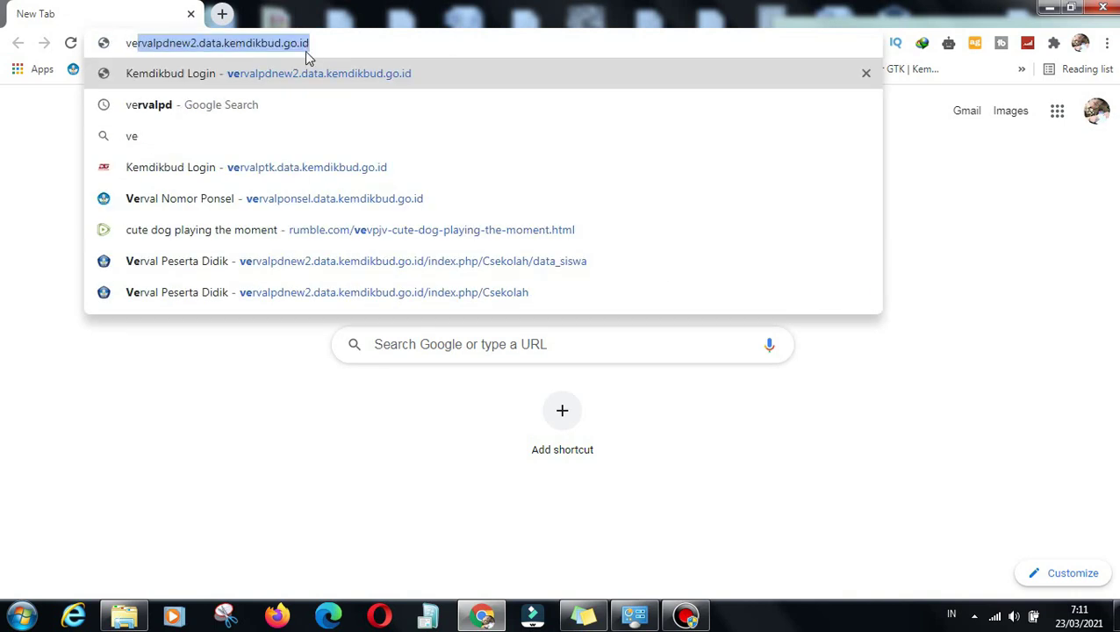
{"action": "type", "text": "rva"}
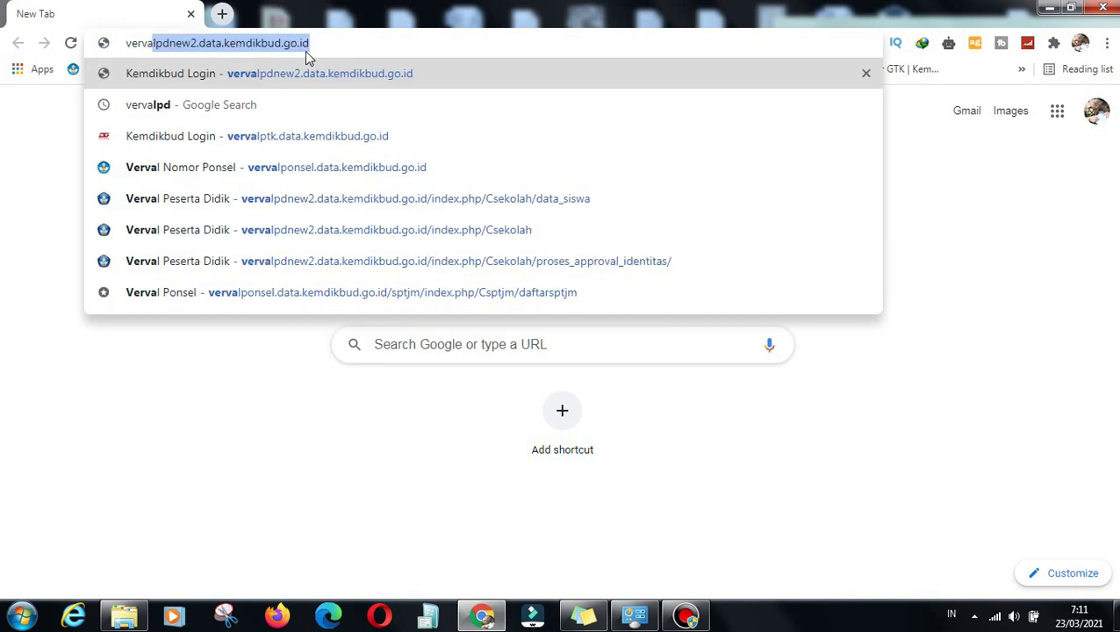
{"action": "type", "text": "ls"}
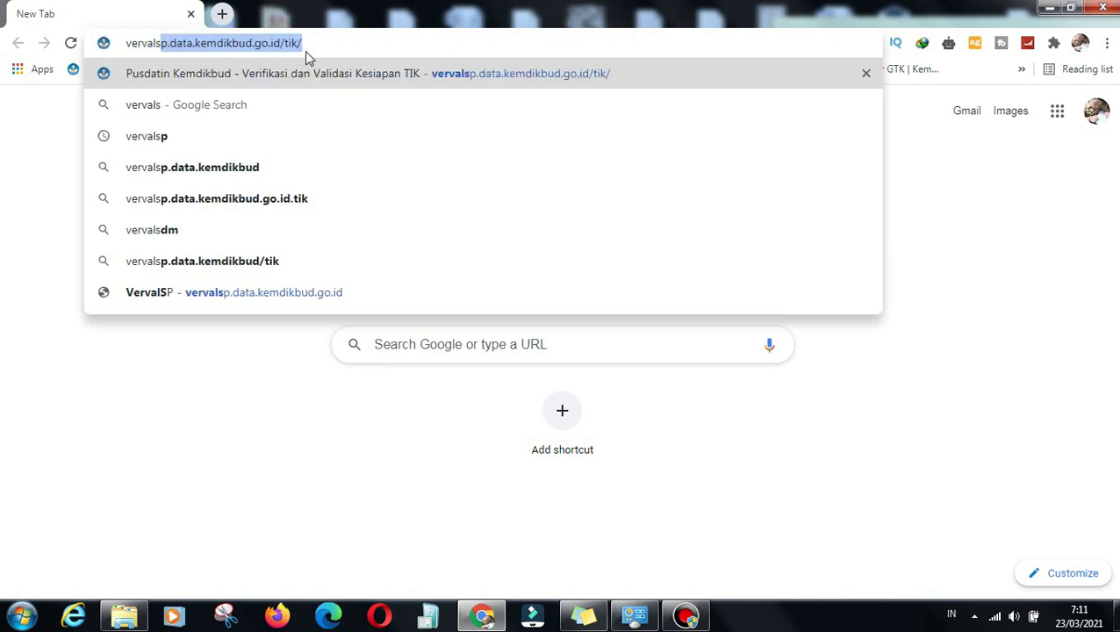
{"action": "key", "text": "Right"}
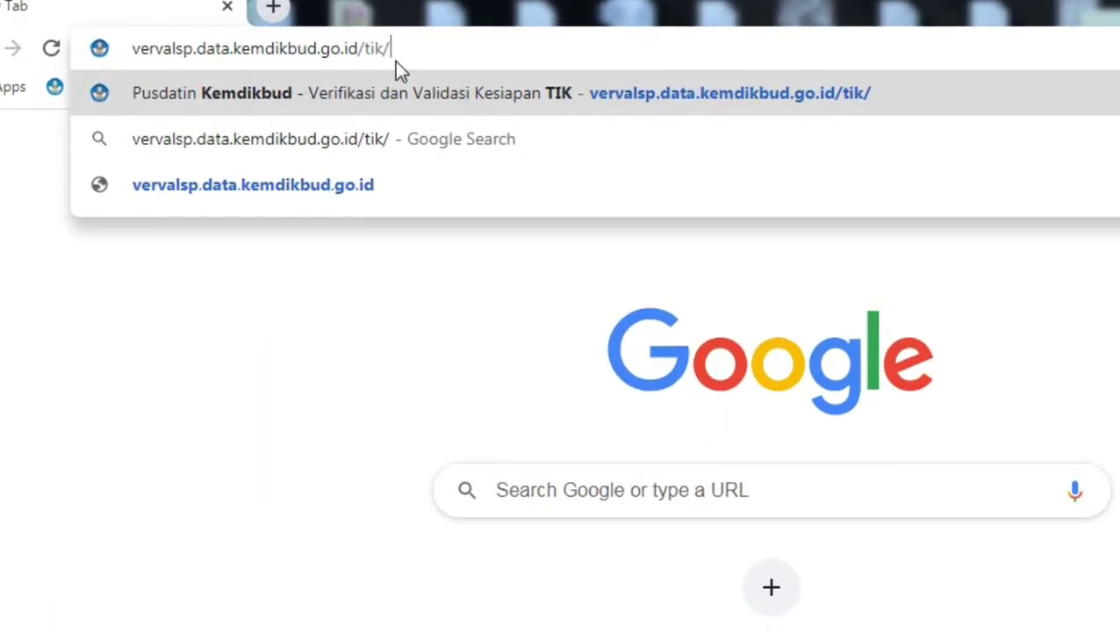
{"action": "key", "text": "Return"}
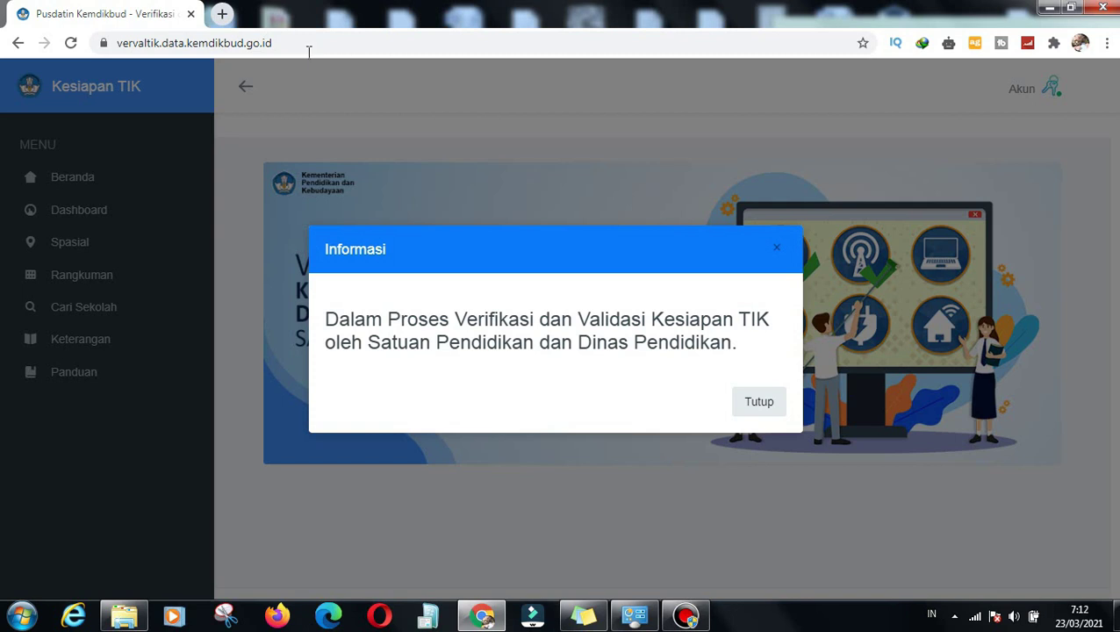
{"action": "left_click", "coordinate": [752, 419]}
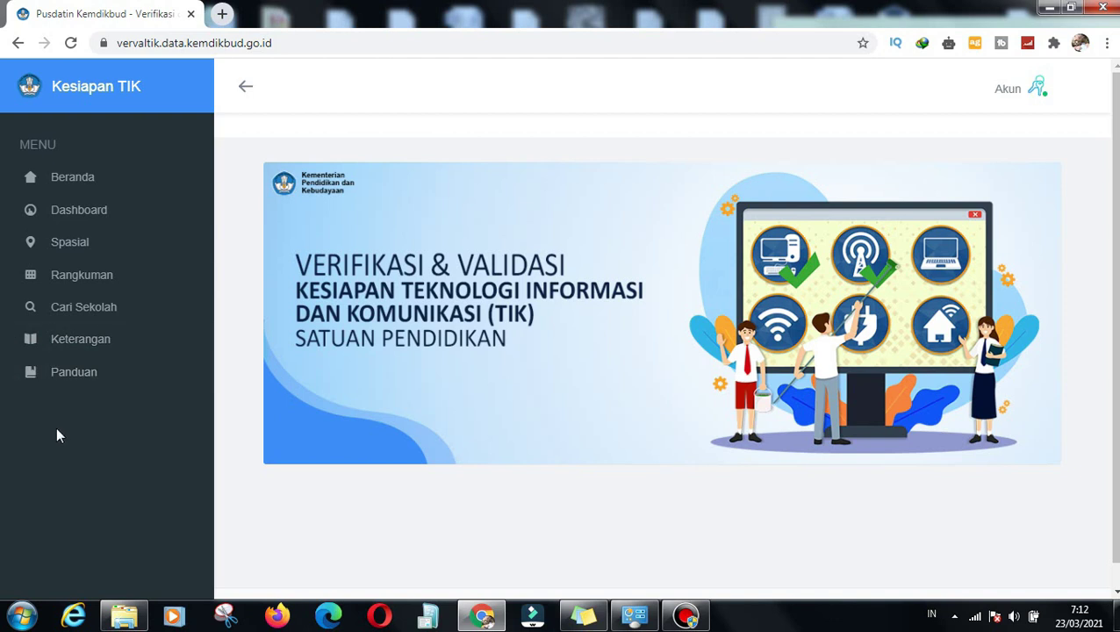
- Download the Verval_TIK __Satuan_Pendidikan.pdf guide from the Panduan files and open the downloaded copy
{"action": "left_click", "coordinate": [68, 373]}
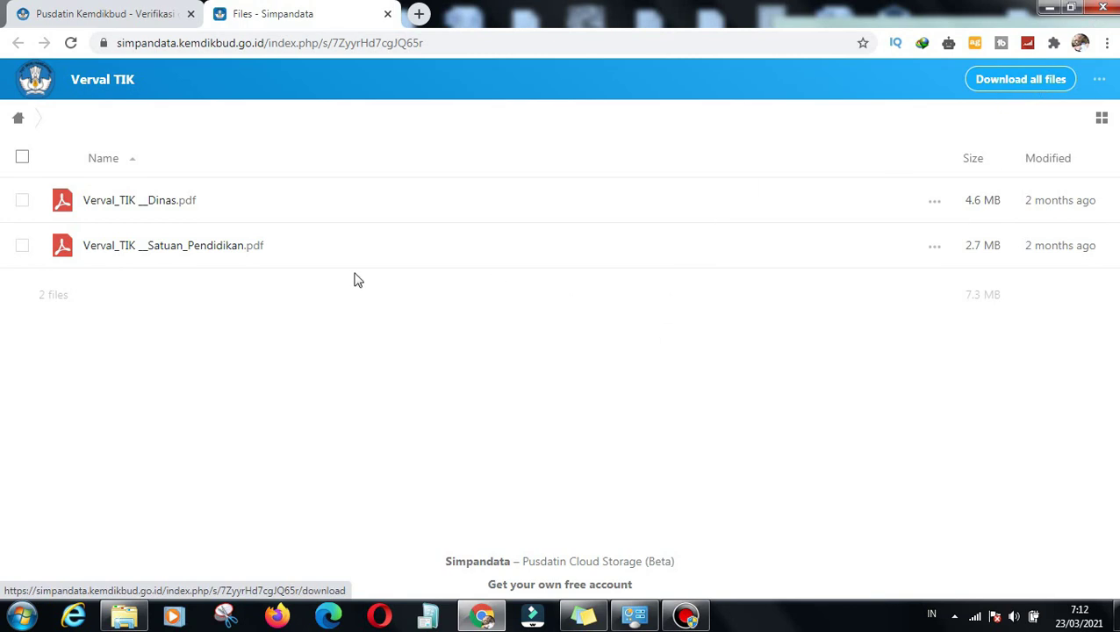
{"action": "left_click", "coordinate": [225, 246]}
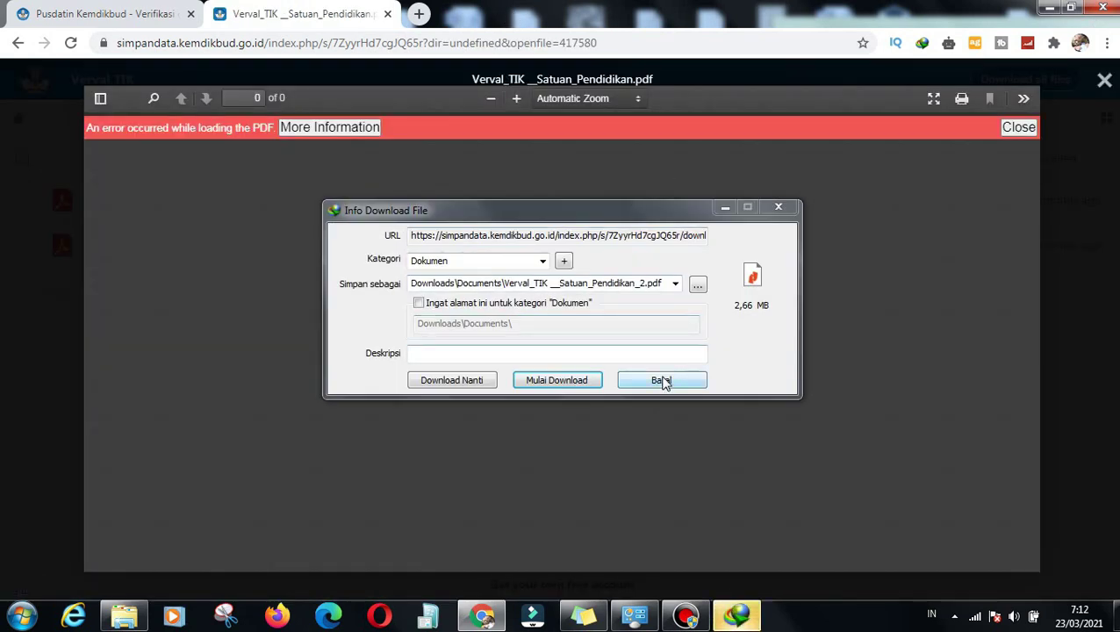
{"action": "left_click", "coordinate": [556, 382]}
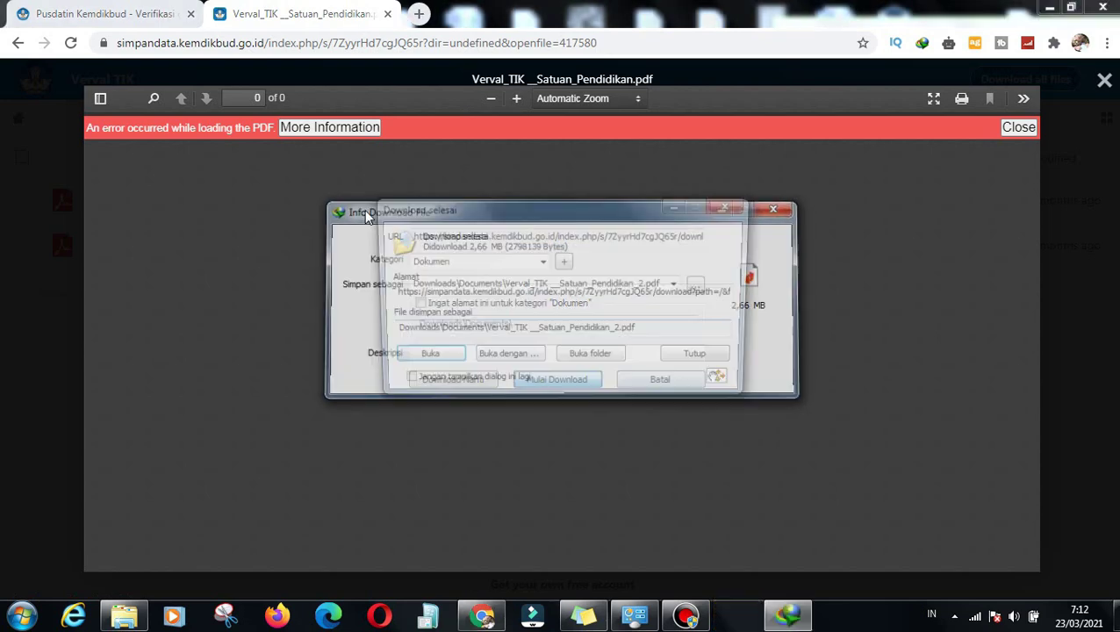
{"action": "left_click", "coordinate": [412, 360]}
- Log in to the Kesiapan TIK site with the saved school operator account and dismiss the Informasi notice
{"action": "key", "text": "ctrl+shift+Tab"}
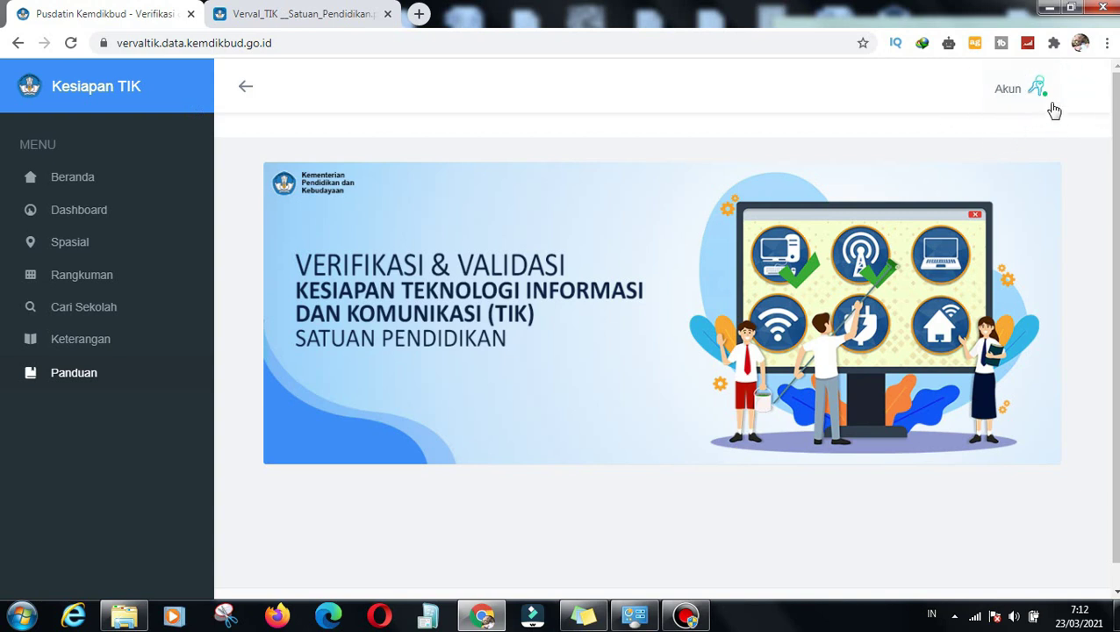
{"action": "left_click", "coordinate": [1004, 97]}
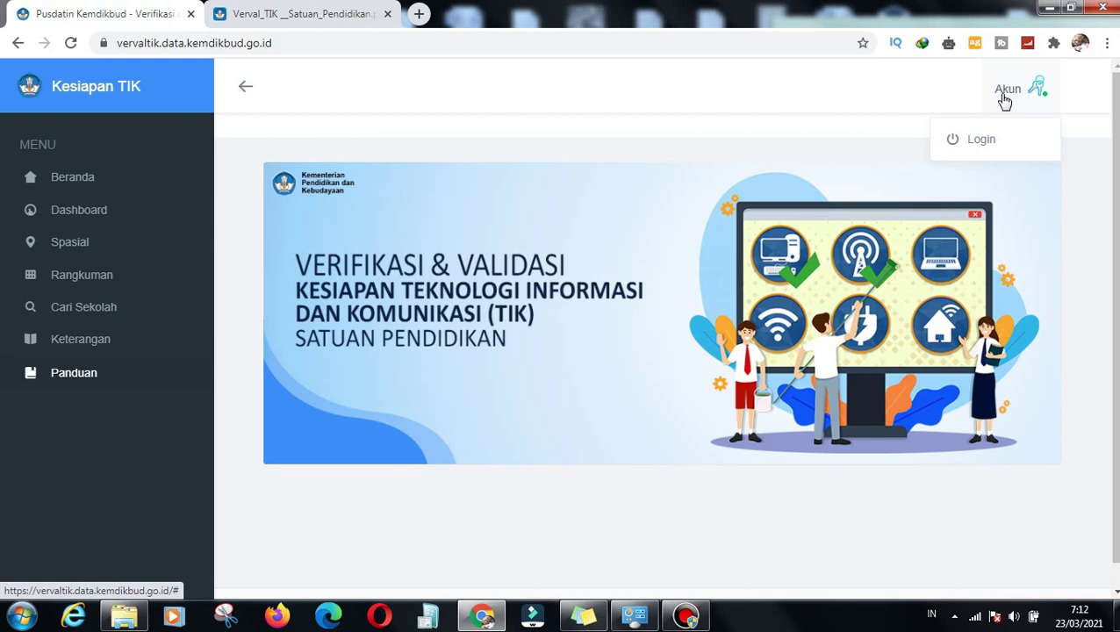
{"action": "left_click", "coordinate": [976, 144]}
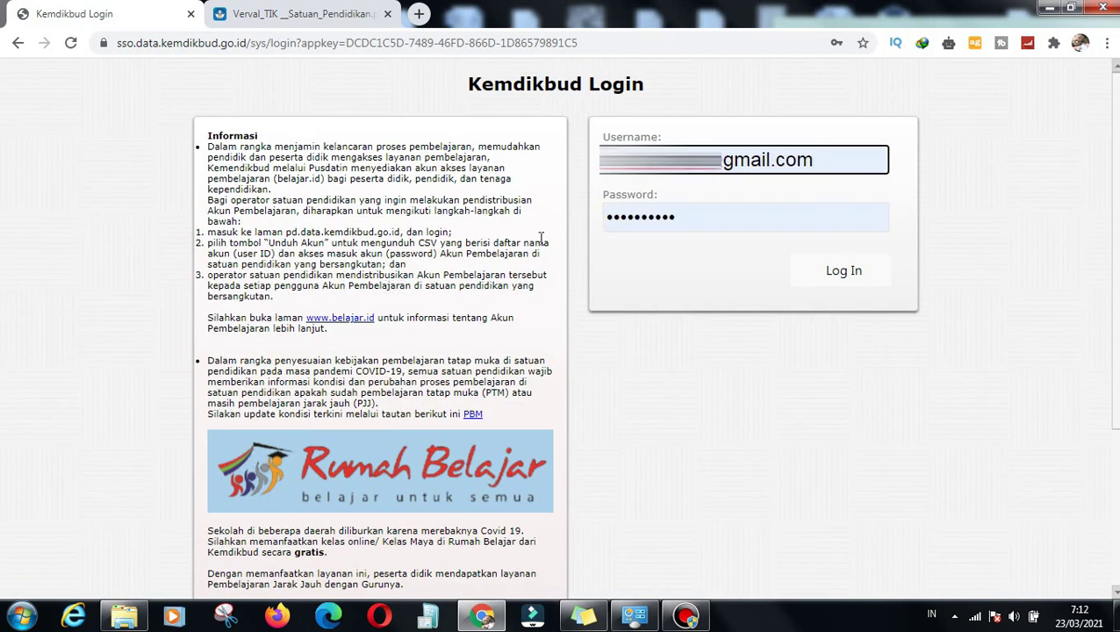
{"action": "left_click", "coordinate": [836, 266]}
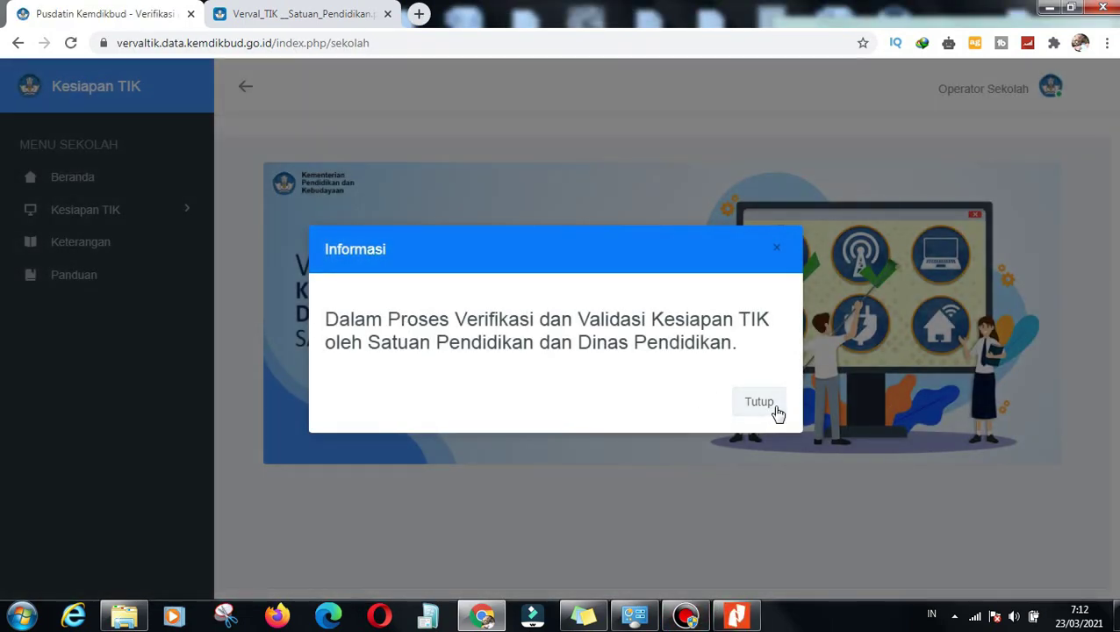
{"action": "left_click", "coordinate": [776, 408]}
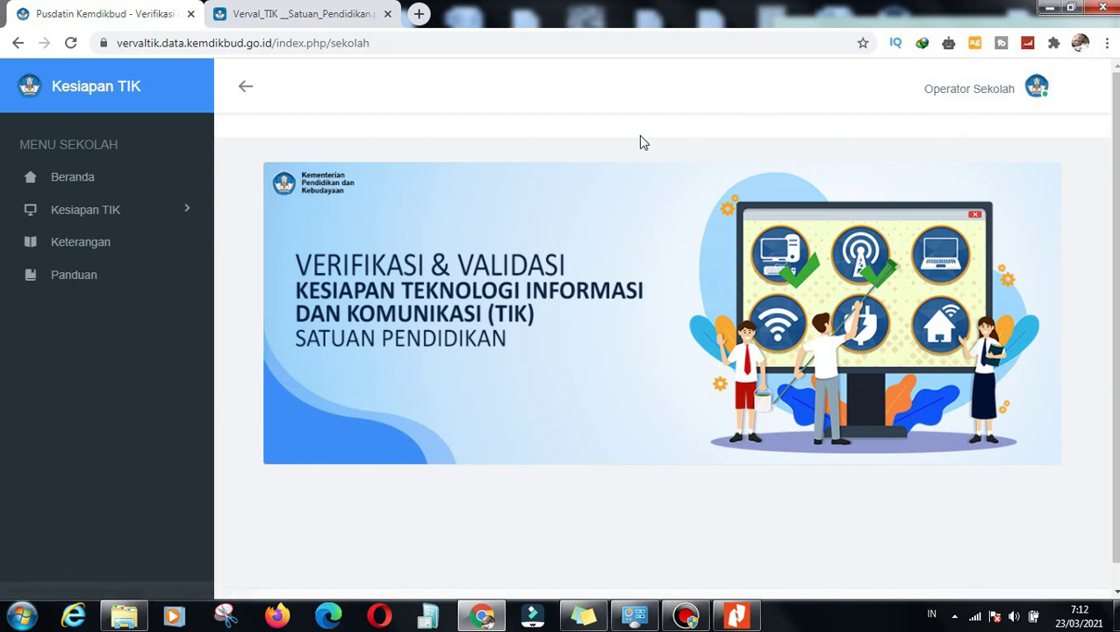
- Open the school's Kesiapan TIK profile and review its readiness data, internet coverage and nearest schools
{"action": "left_click", "coordinate": [121, 220]}
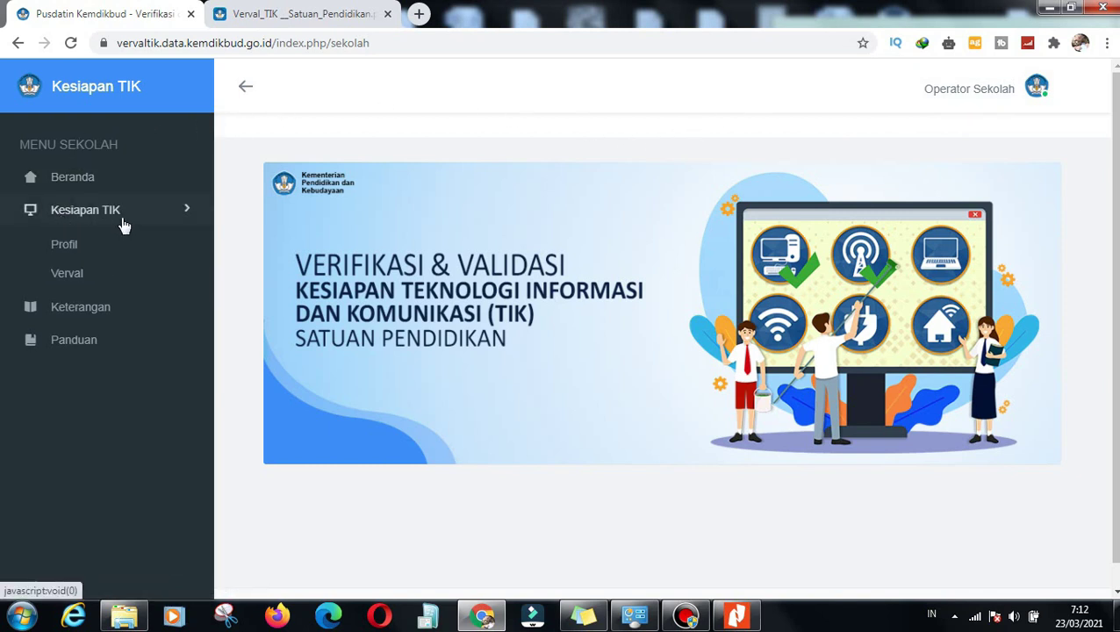
{"action": "left_click", "coordinate": [63, 252]}
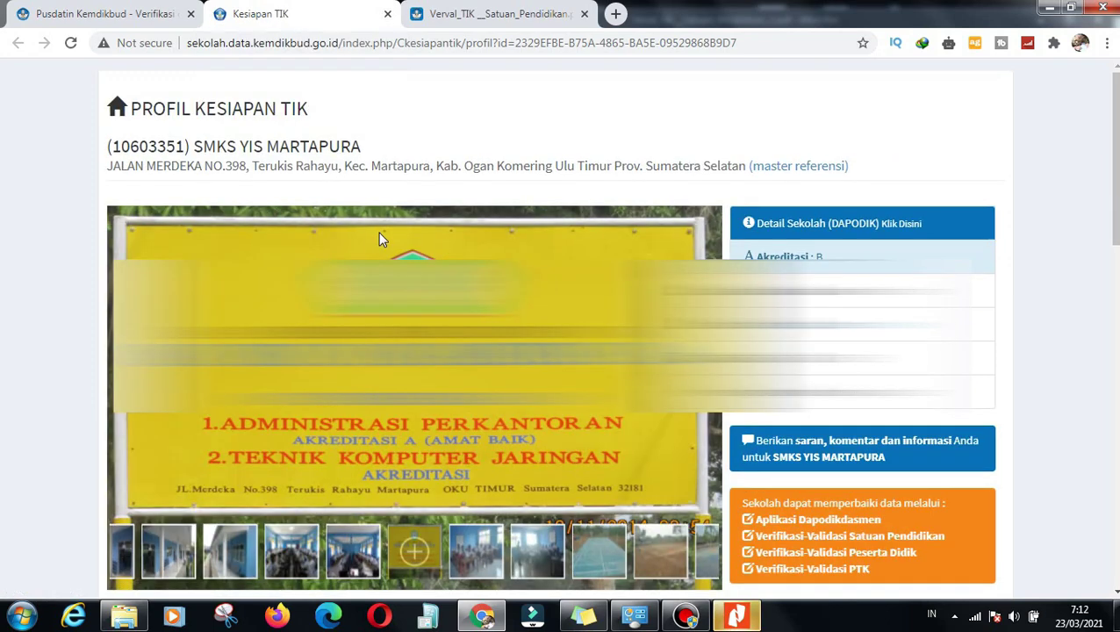
{"action": "scroll", "coordinate": [378, 232], "scroll_direction": "down", "scroll_amount": 6}
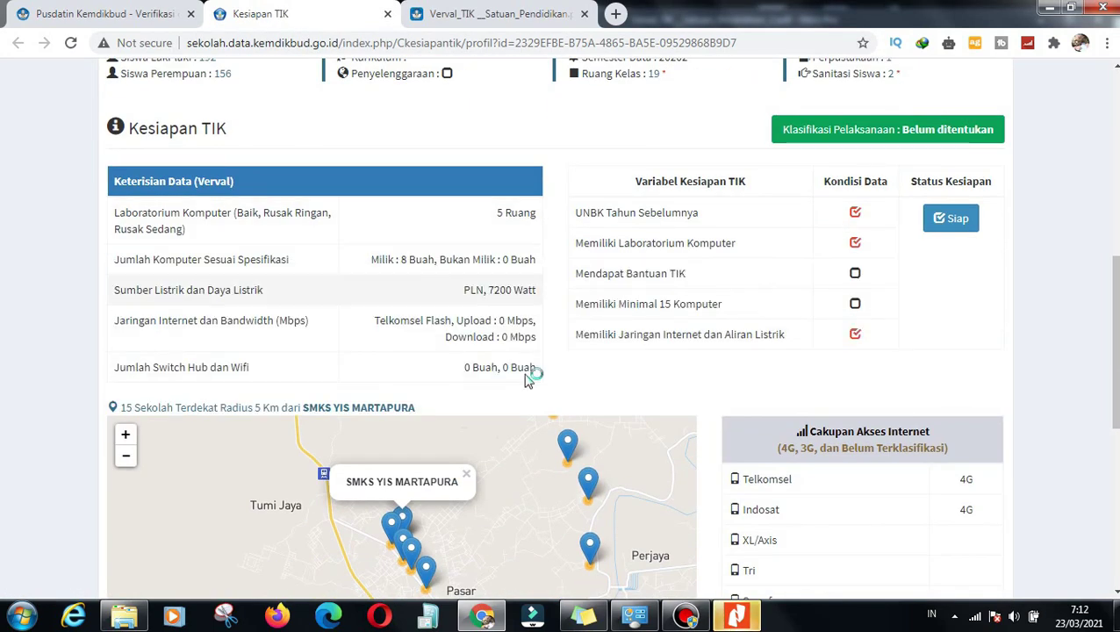
{"action": "scroll", "coordinate": [527, 379], "scroll_direction": "down", "scroll_amount": 2}
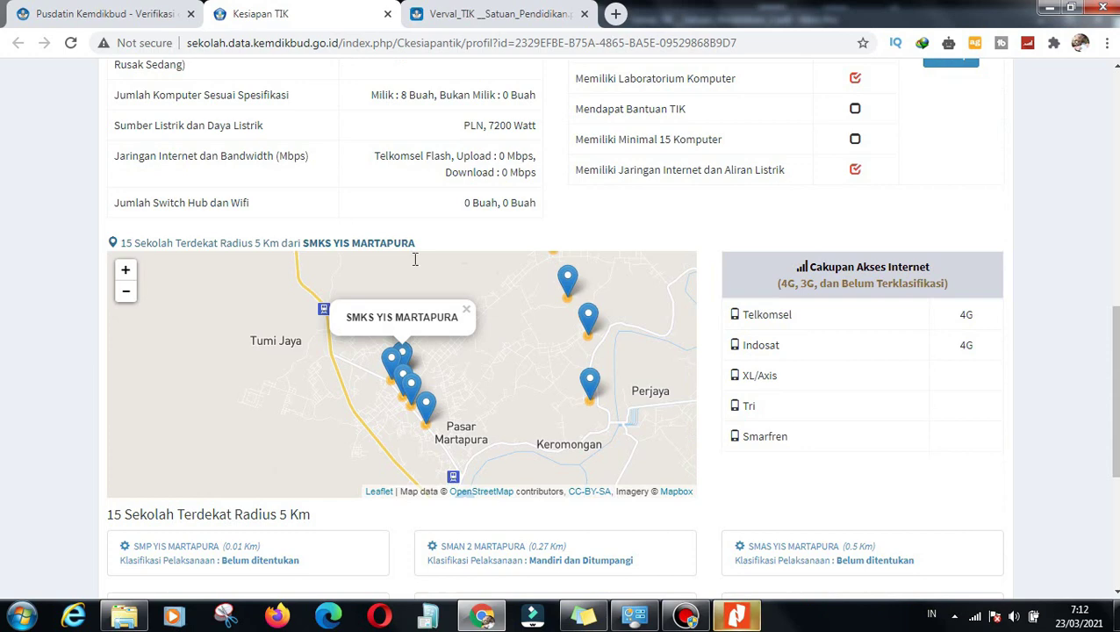
{"action": "scroll", "coordinate": [481, 291], "scroll_direction": "down", "scroll_amount": 3}
{"action": "scroll", "coordinate": [677, 160], "scroll_direction": "down", "scroll_amount": 2}
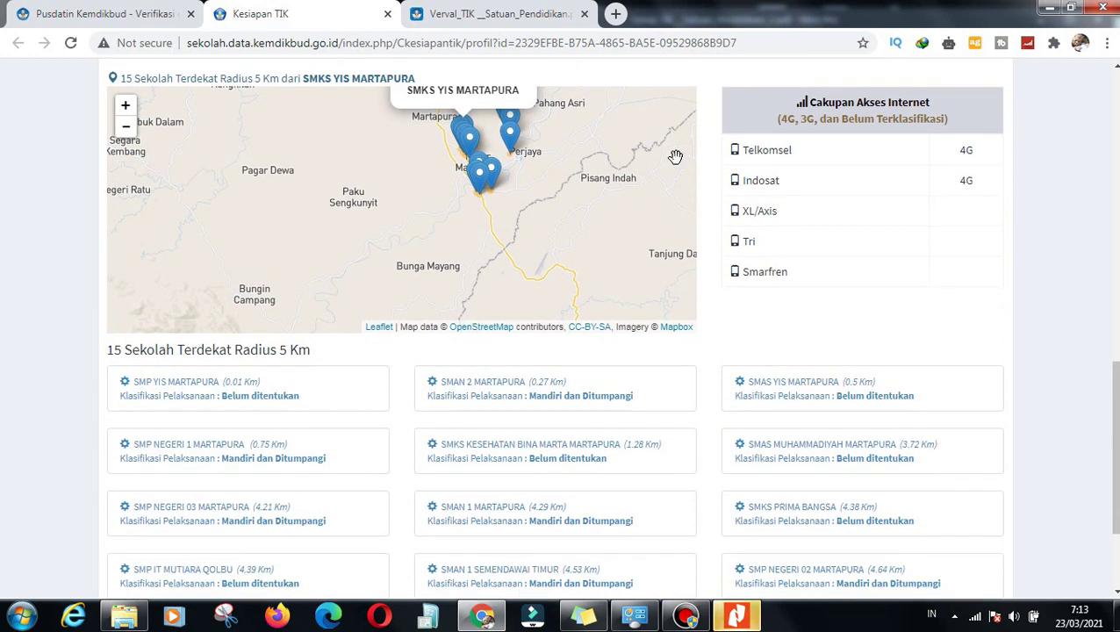
{"action": "scroll", "coordinate": [865, 302], "scroll_direction": "down", "scroll_amount": 2}
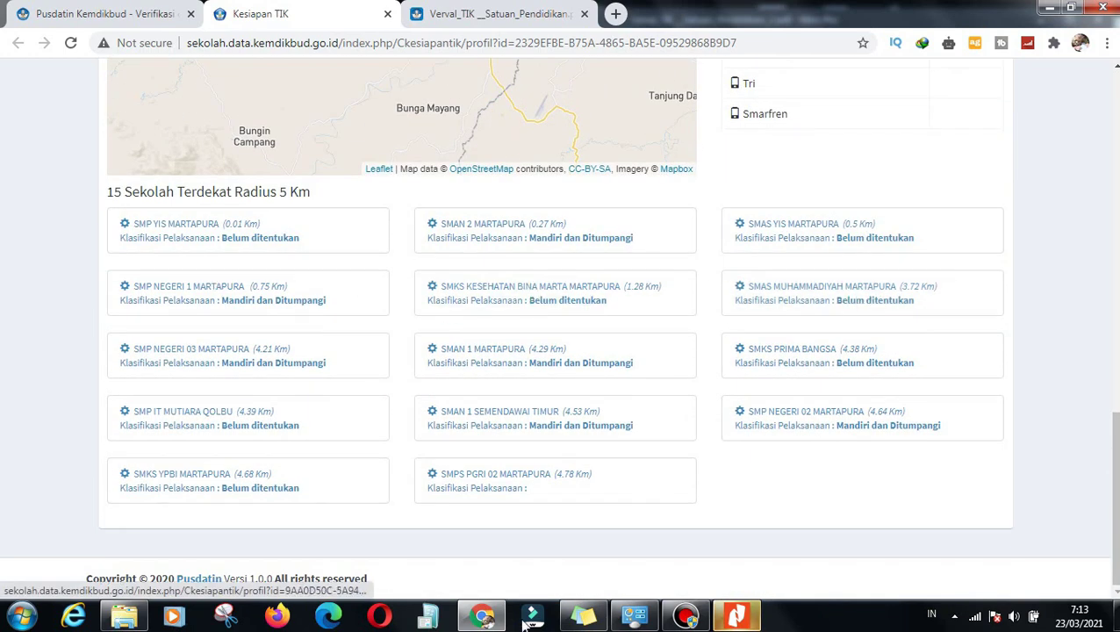
{"action": "scroll", "coordinate": [39, 314], "scroll_direction": "up", "scroll_amount": 12}
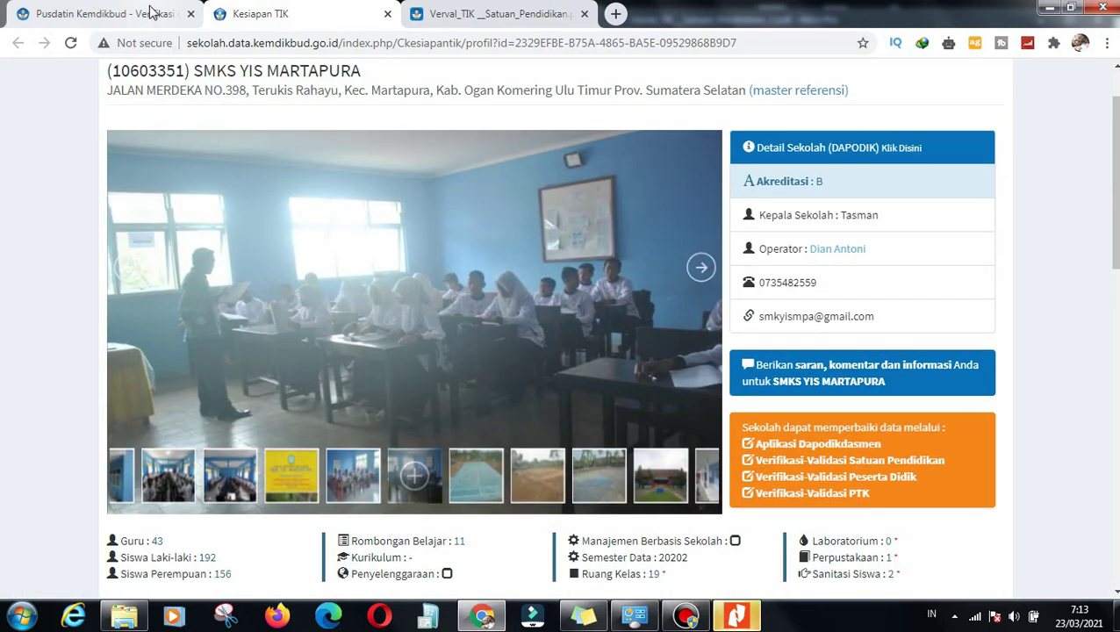
- Return to the Kesiapan TIK site and open the school's Verval form
{"action": "left_click", "coordinate": [151, 12]}
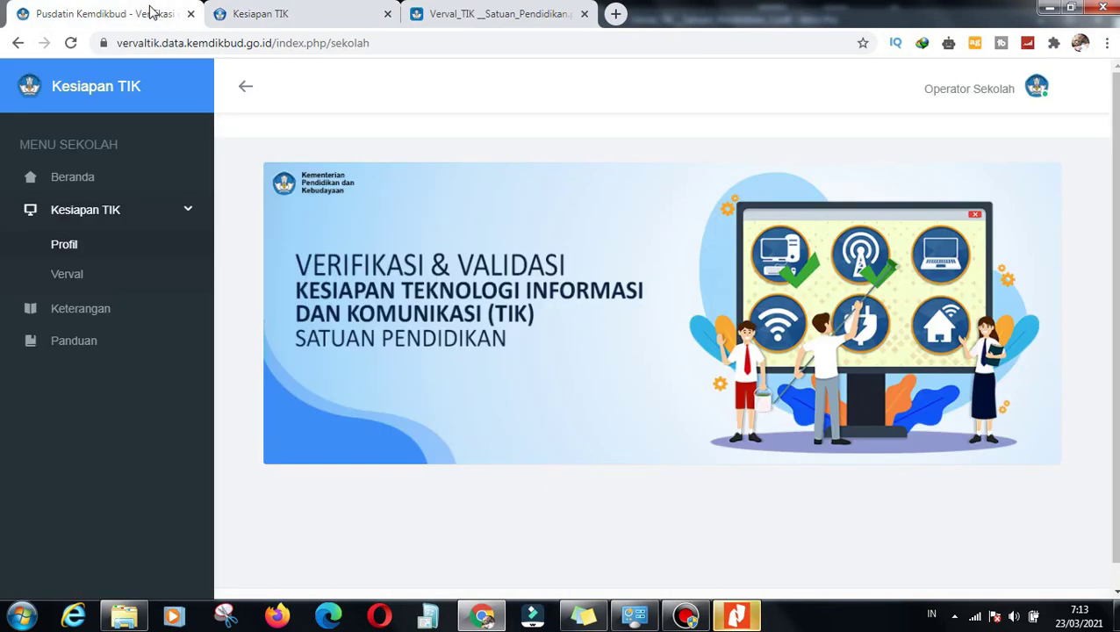
{"action": "left_click", "coordinate": [67, 275]}
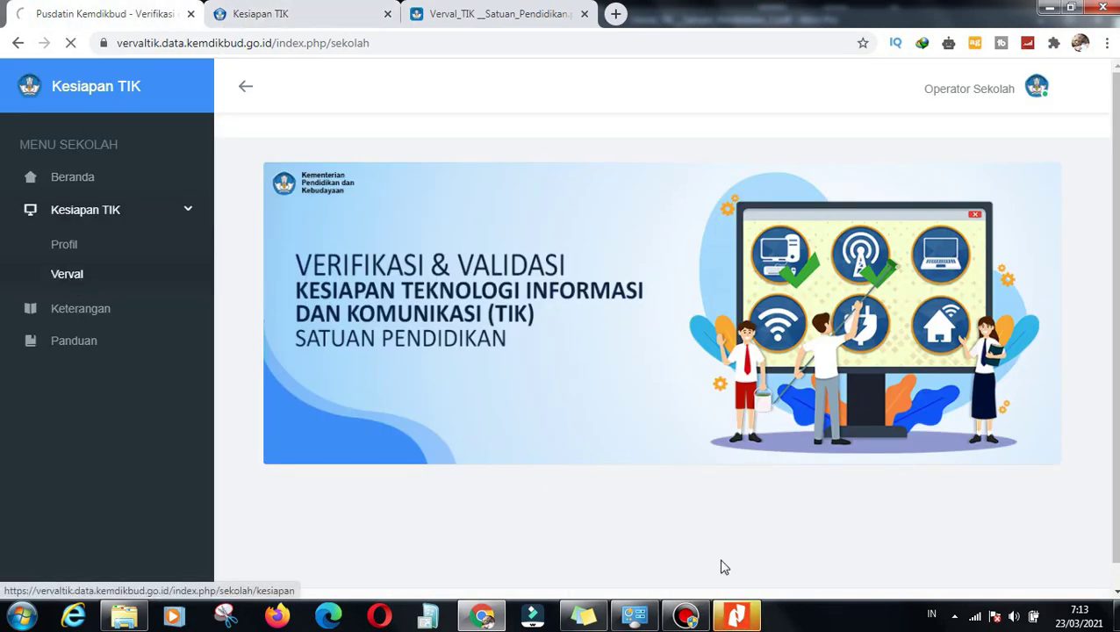
- Switch to Nitro Pro, maximize the PDF guide and browse it to the AKM readiness classification on page 14
{"action": "left_click", "coordinate": [736, 615]}
{"action": "scroll", "coordinate": [767, 215], "scroll_direction": "down", "scroll_amount": 8}
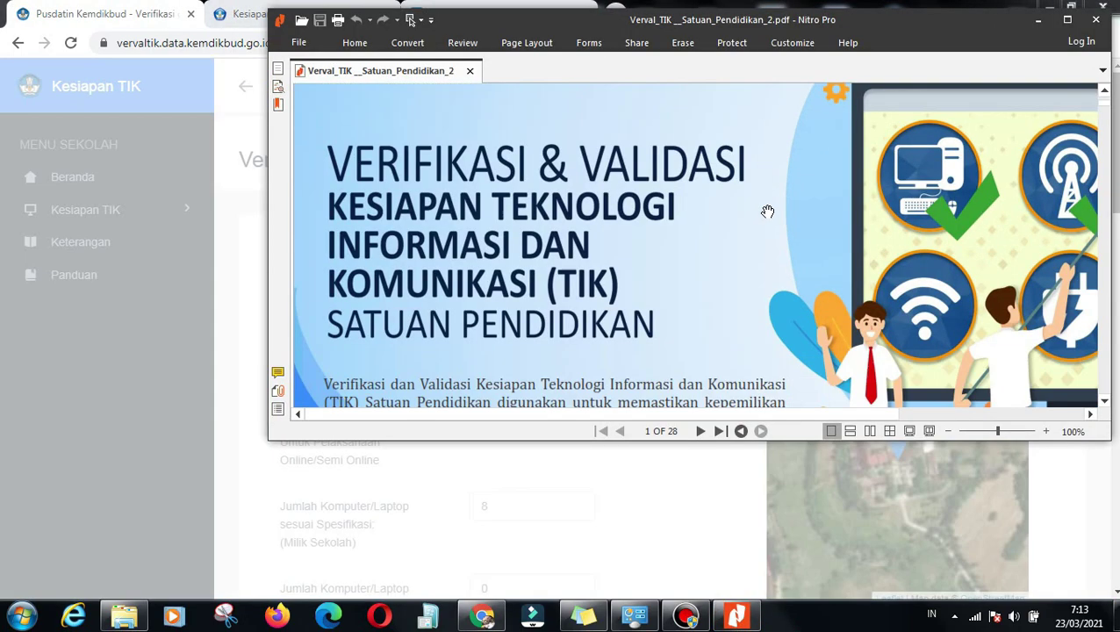
{"action": "scroll", "coordinate": [767, 211], "scroll_direction": "down", "scroll_amount": 3}
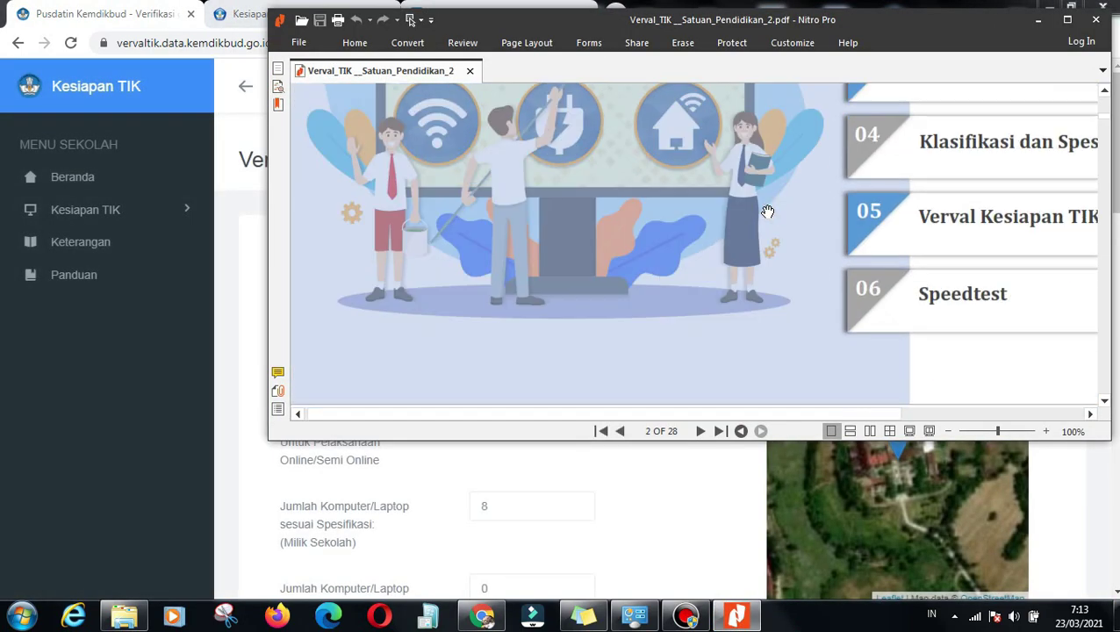
{"action": "left_click", "coordinate": [1066, 19]}
{"action": "scroll", "coordinate": [682, 234], "scroll_direction": "down", "scroll_amount": 20}
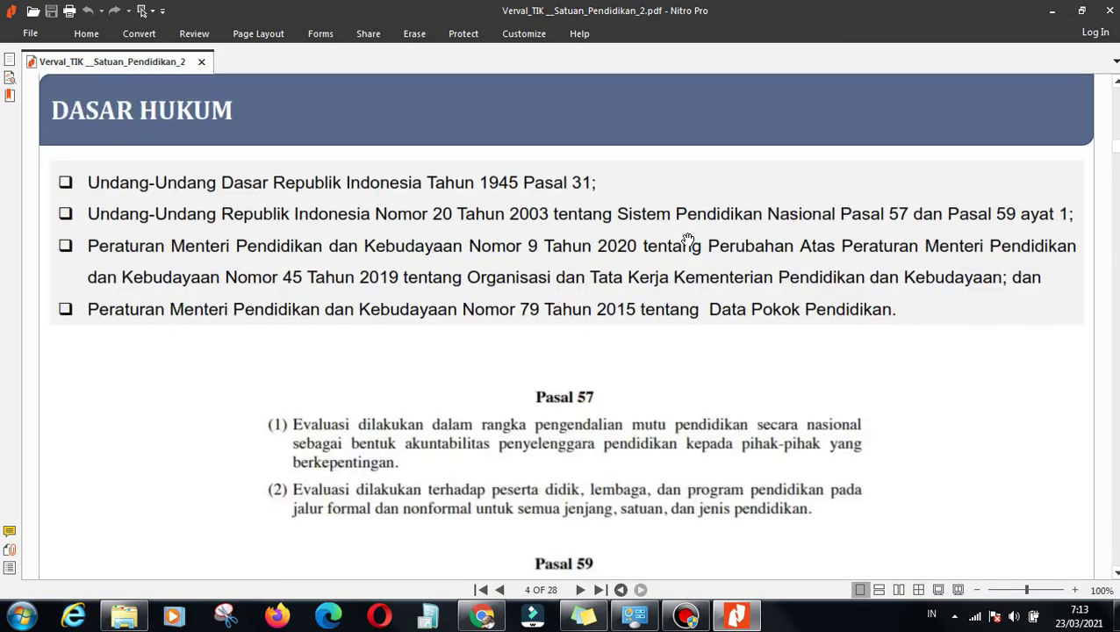
{"action": "scroll", "coordinate": [682, 233], "scroll_direction": "down", "scroll_amount": 15}
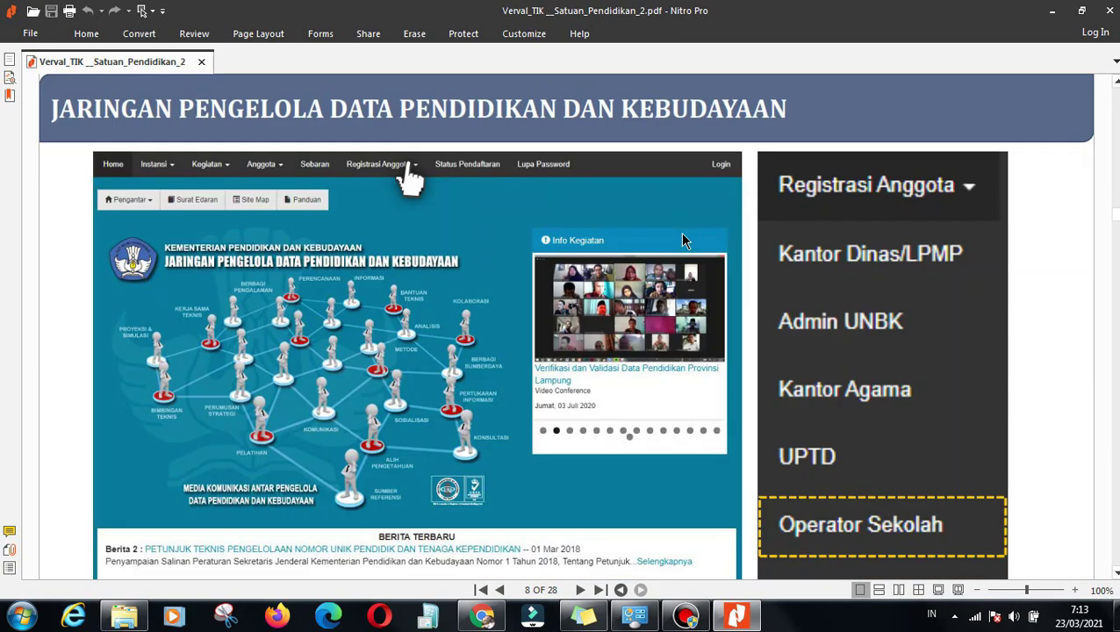
{"action": "scroll", "coordinate": [682, 237], "scroll_direction": "down", "scroll_amount": 20}
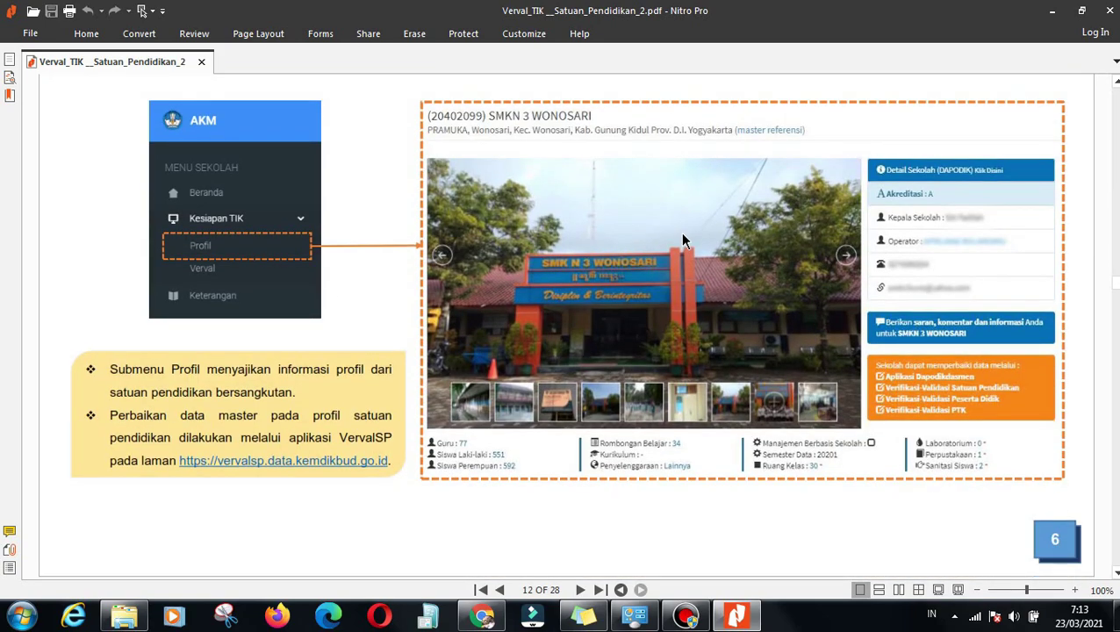
{"action": "scroll", "coordinate": [684, 241], "scroll_direction": "down", "scroll_amount": 5}
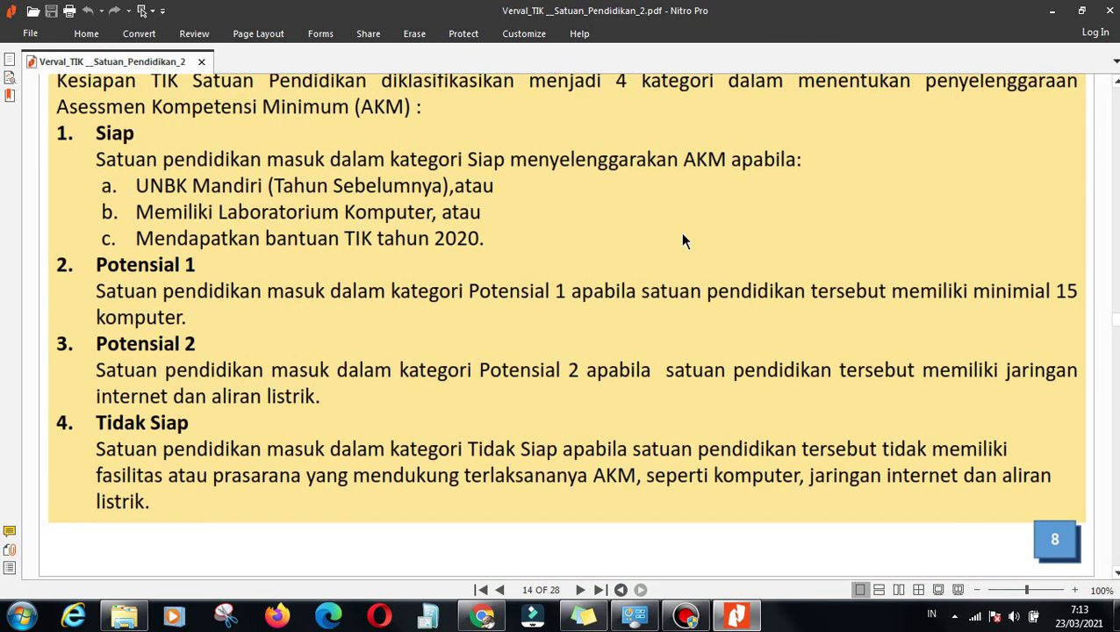
{"action": "scroll", "coordinate": [683, 237], "scroll_direction": "up", "scroll_amount": 1}
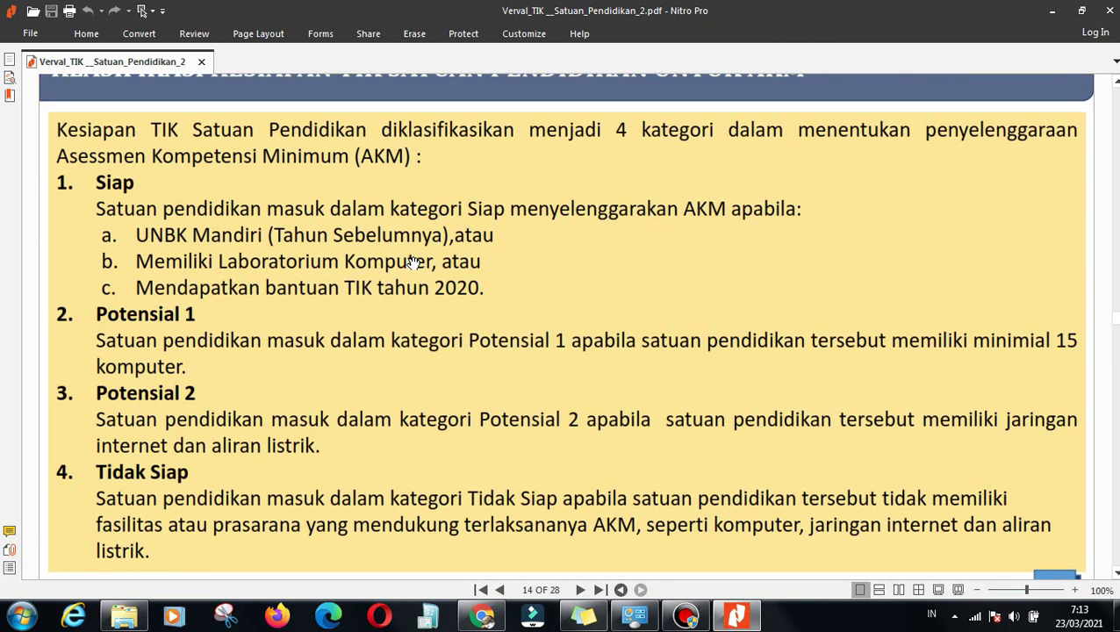
- Restore the guide to a smaller window and read the Siap, Potensial 1, Potensial 2 and Tidak Siap criteria
{"action": "left_click", "coordinate": [1082, 11]}
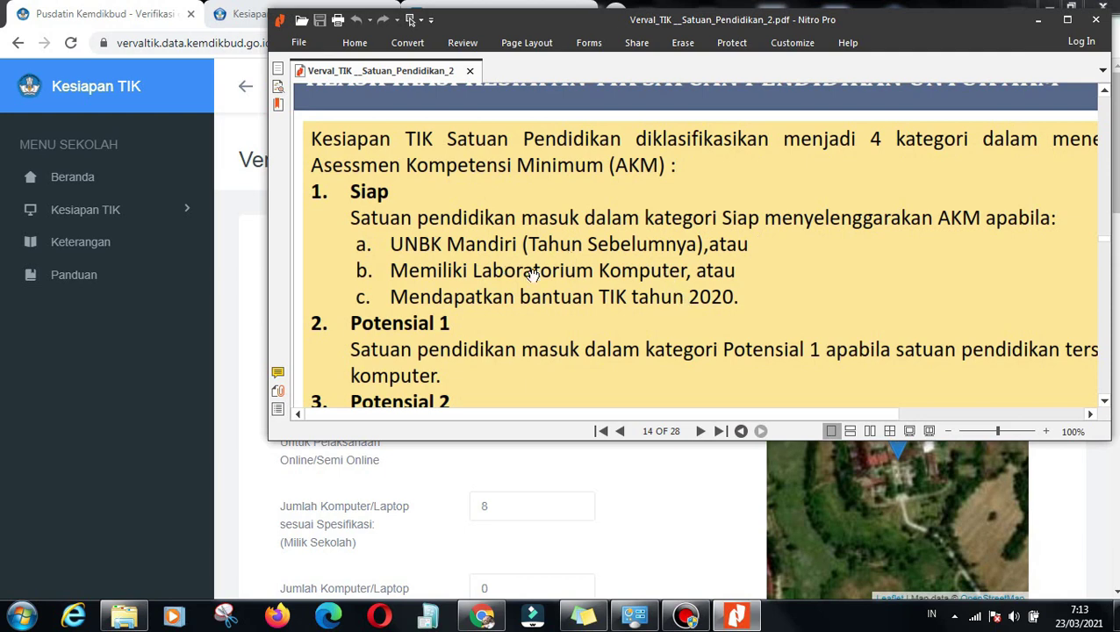
{"action": "scroll", "coordinate": [527, 281], "scroll_direction": "down", "scroll_amount": 1}
{"action": "scroll", "coordinate": [891, 311], "scroll_direction": "down", "scroll_amount": 2}
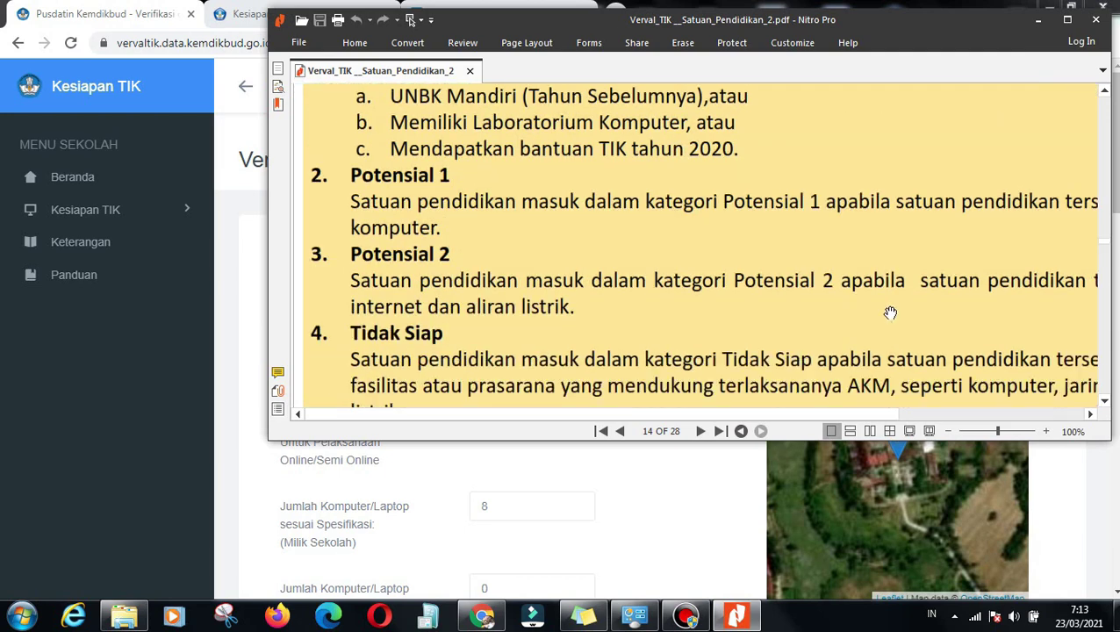
{"action": "scroll", "coordinate": [890, 312], "scroll_direction": "down", "scroll_amount": 1}
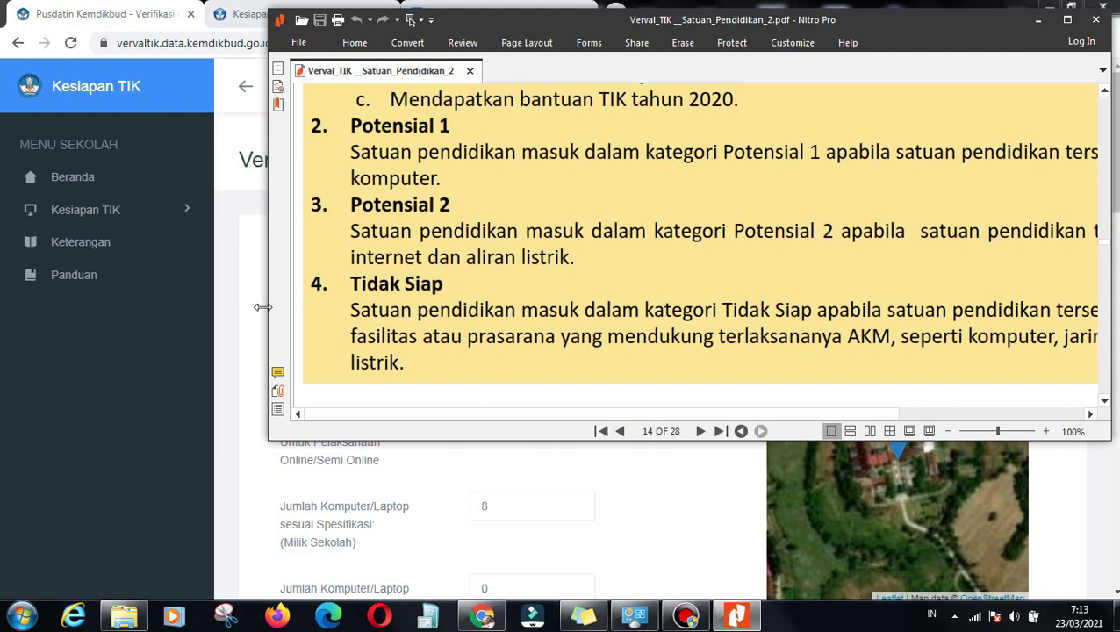
- Widen the guide window and examine the client computer, network and bandwidth specifications on page 15
{"action": "left_click_drag", "start_coordinate": [263, 305], "coordinate": [73, 307]}
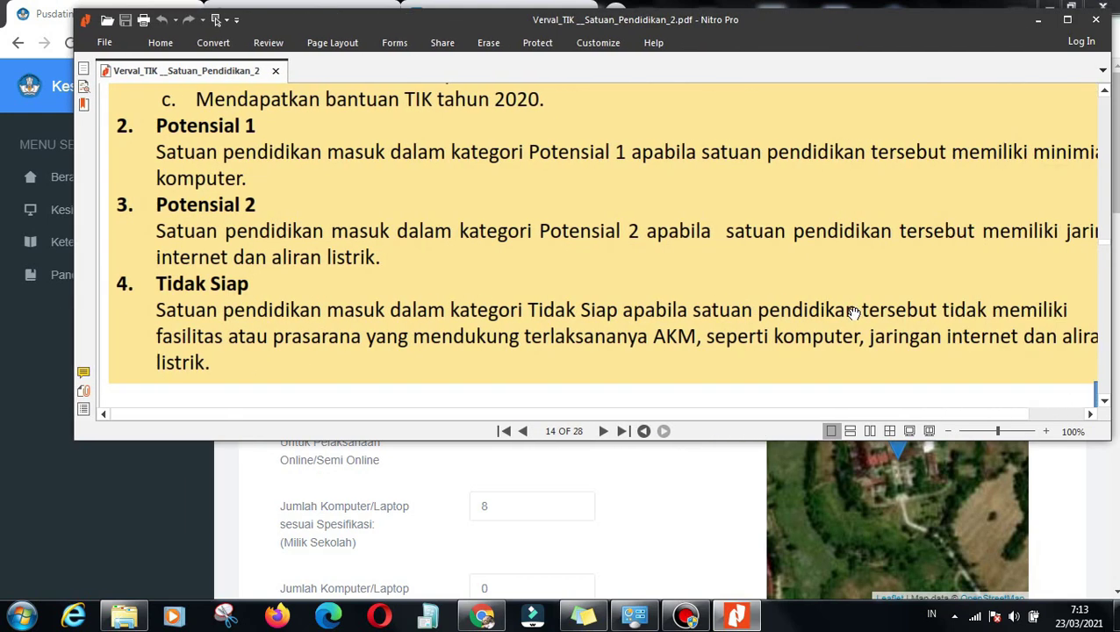
{"action": "left_click_drag", "start_coordinate": [402, 409], "coordinate": [287, 403]}
{"action": "scroll", "coordinate": [510, 172], "scroll_direction": "down", "scroll_amount": 10}
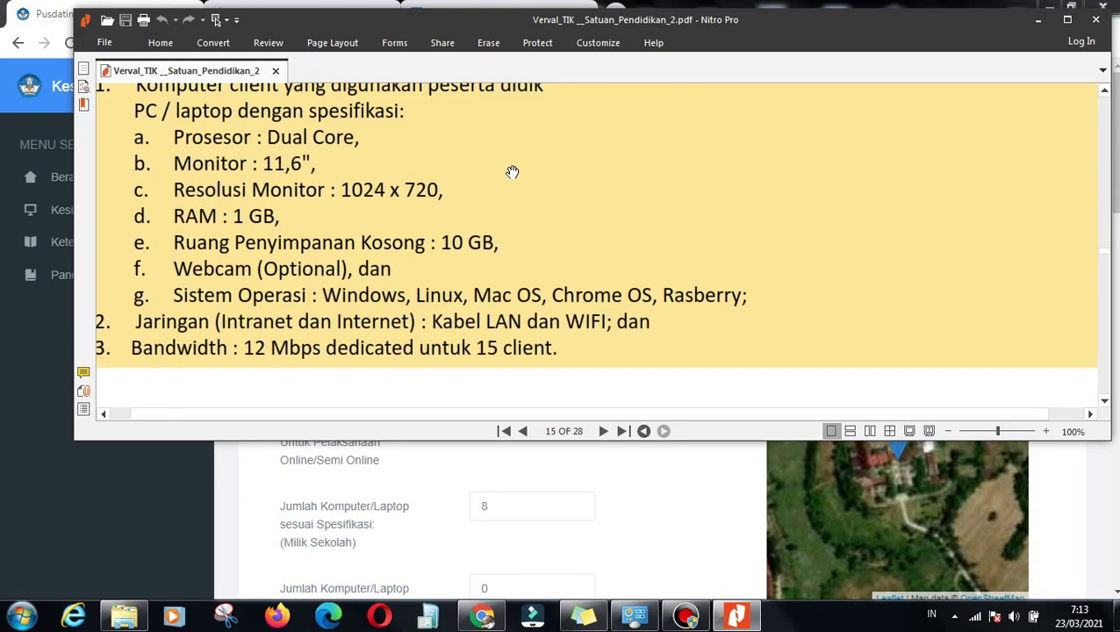
- Browse the rest of the PDF guide through the verification flow, coordinates and Speedtest sections, then return to the Verval form in the browser
{"action": "scroll", "coordinate": [519, 175], "scroll_direction": "down", "scroll_amount": 10}
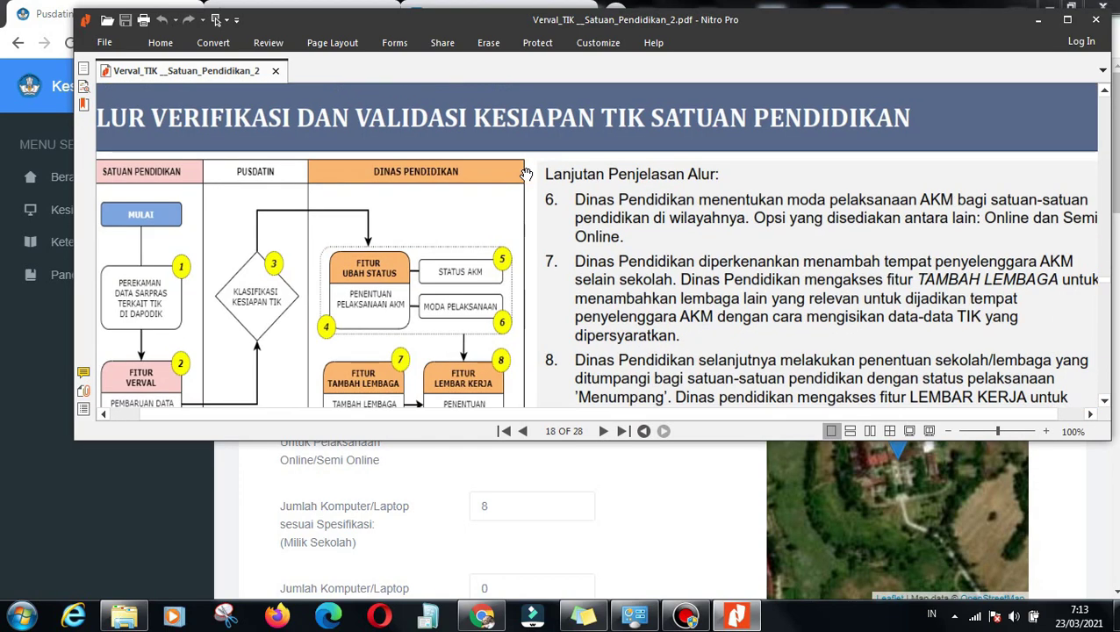
{"action": "scroll", "coordinate": [530, 174], "scroll_direction": "down", "scroll_amount": 8}
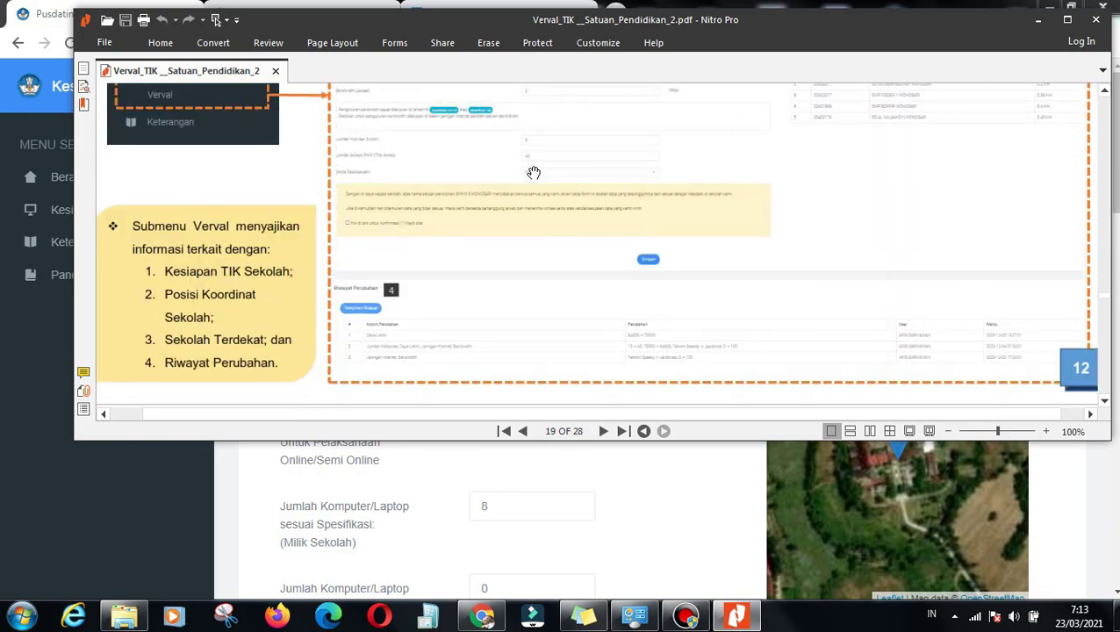
{"action": "scroll", "coordinate": [536, 172], "scroll_direction": "down", "scroll_amount": 10}
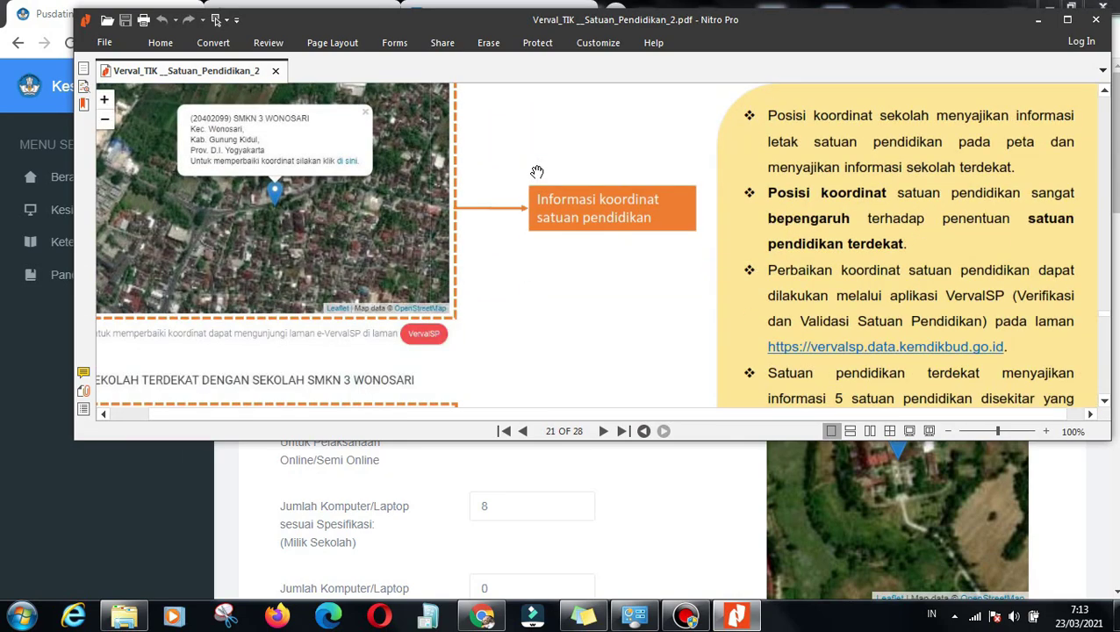
{"action": "scroll", "coordinate": [537, 172], "scroll_direction": "down", "scroll_amount": 8}
{"action": "scroll", "coordinate": [537, 172], "scroll_direction": "down", "scroll_amount": 15}
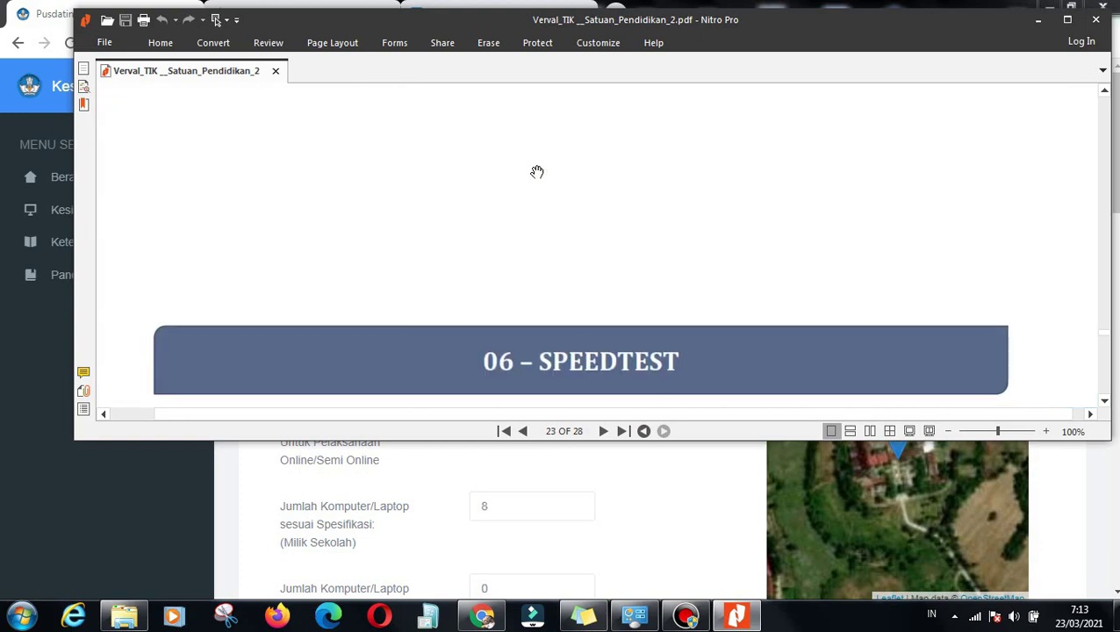
{"action": "scroll", "coordinate": [540, 170], "scroll_direction": "down", "scroll_amount": 3}
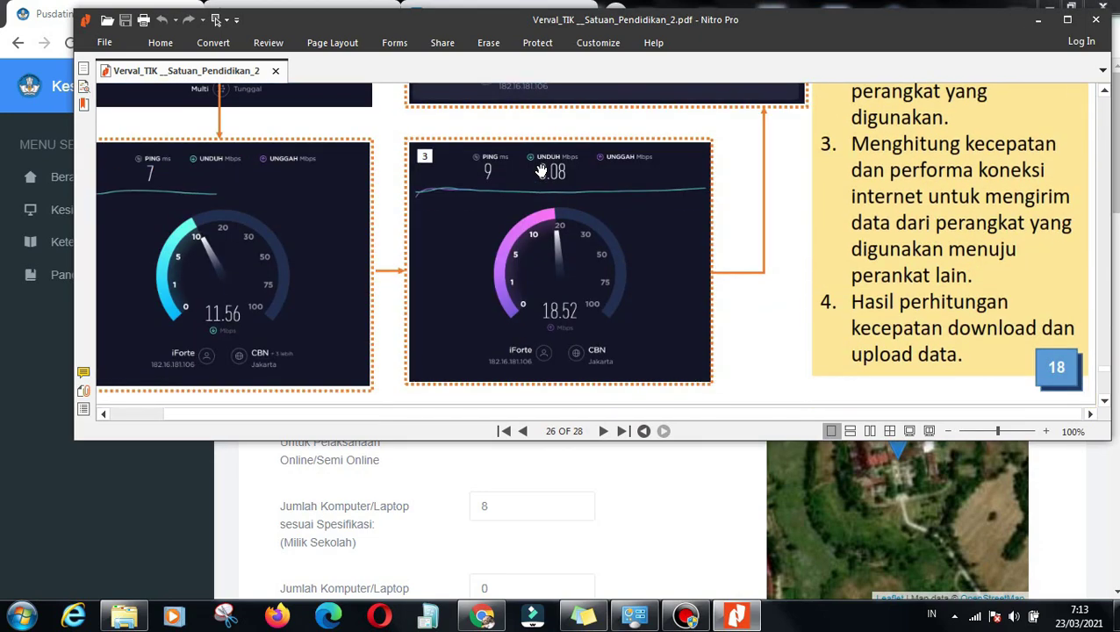
{"action": "scroll", "coordinate": [537, 166], "scroll_direction": "down", "scroll_amount": 5}
{"action": "left_click", "coordinate": [150, 498]}
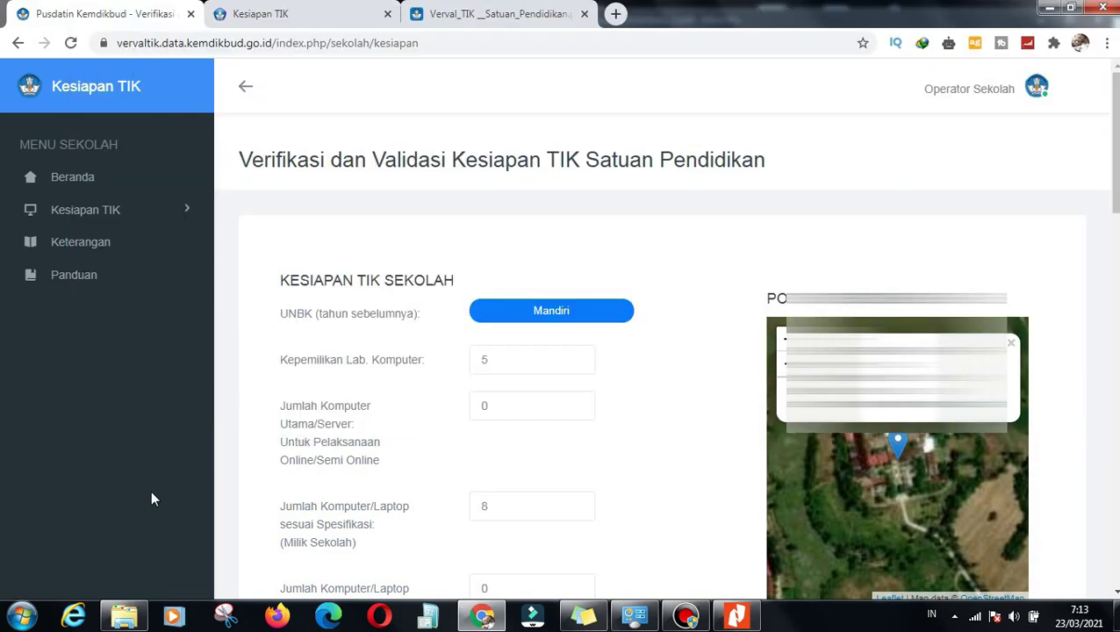
- Set Kepemilikan Lab. Komputer to 1 in the school's Kesiapan TIK form
{"action": "left_click", "coordinate": [145, 220]}
{"action": "left_click", "coordinate": [62, 274]}
{"action": "scroll", "coordinate": [580, 237], "scroll_direction": "down", "scroll_amount": 1}
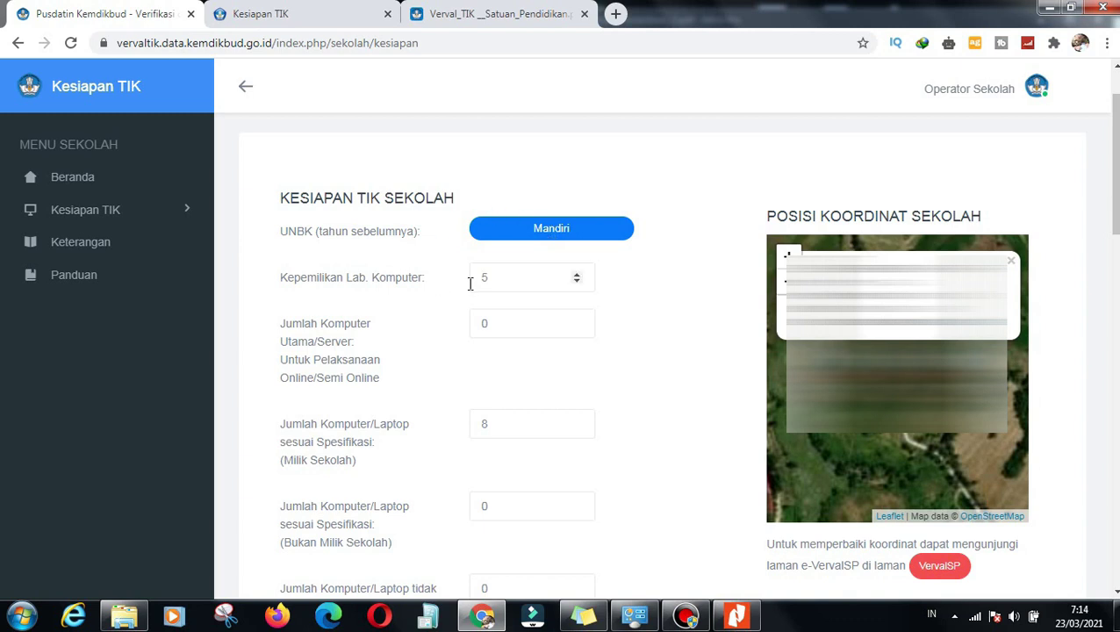
{"action": "double_click", "coordinate": [519, 278]}
{"action": "type", "text": "1"}
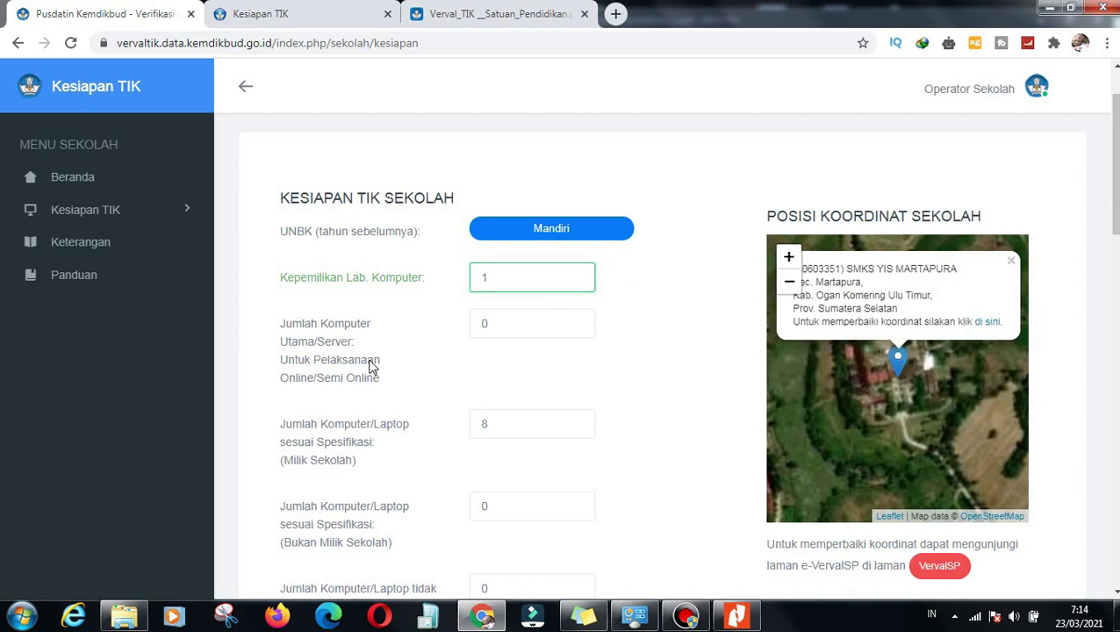
- Skim the remaining form fields and open the Keterangan page in a separate browser tab
{"action": "scroll", "coordinate": [453, 302], "scroll_direction": "down", "scroll_amount": 15}
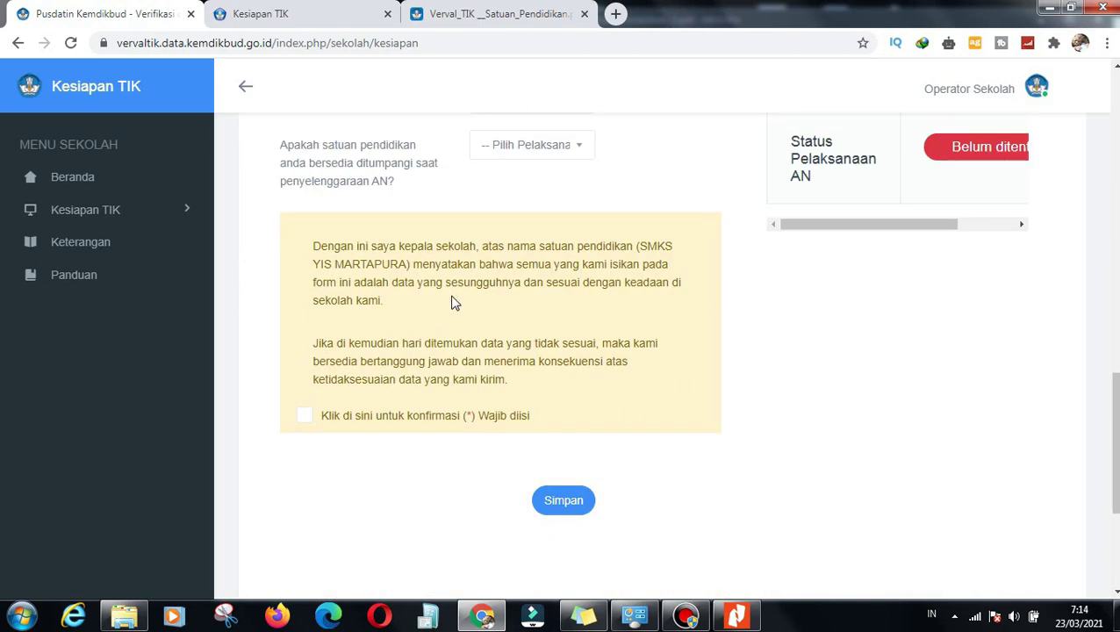
{"action": "scroll", "coordinate": [325, 278], "scroll_direction": "up", "scroll_amount": 8}
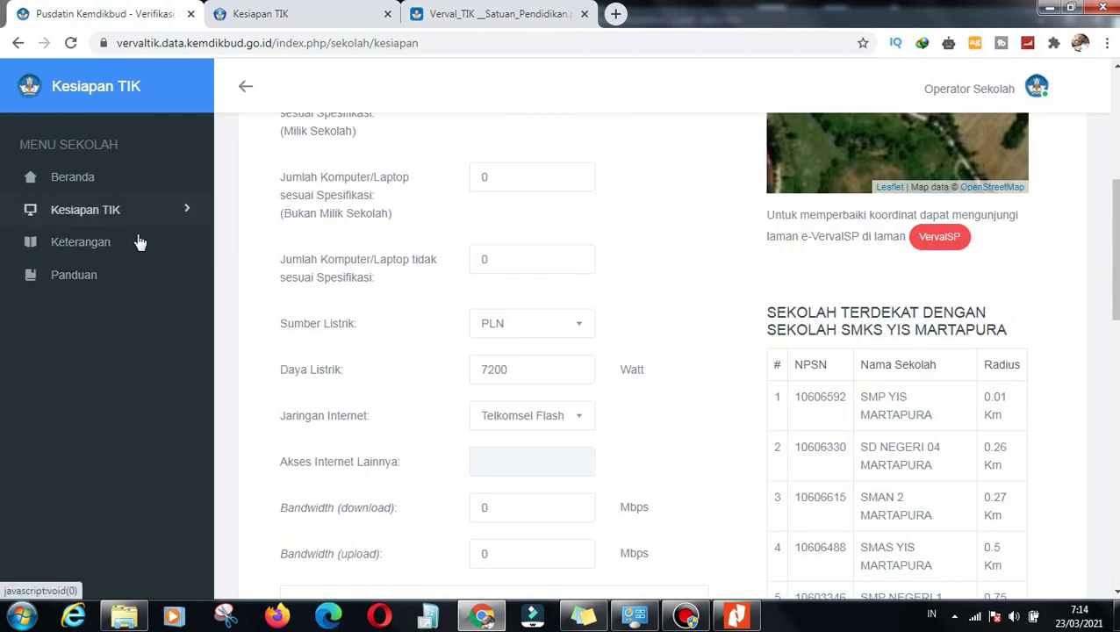
{"action": "right_click", "coordinate": [88, 248]}
{"action": "left_click", "coordinate": [132, 253]}
{"action": "left_click", "coordinate": [538, 9]}
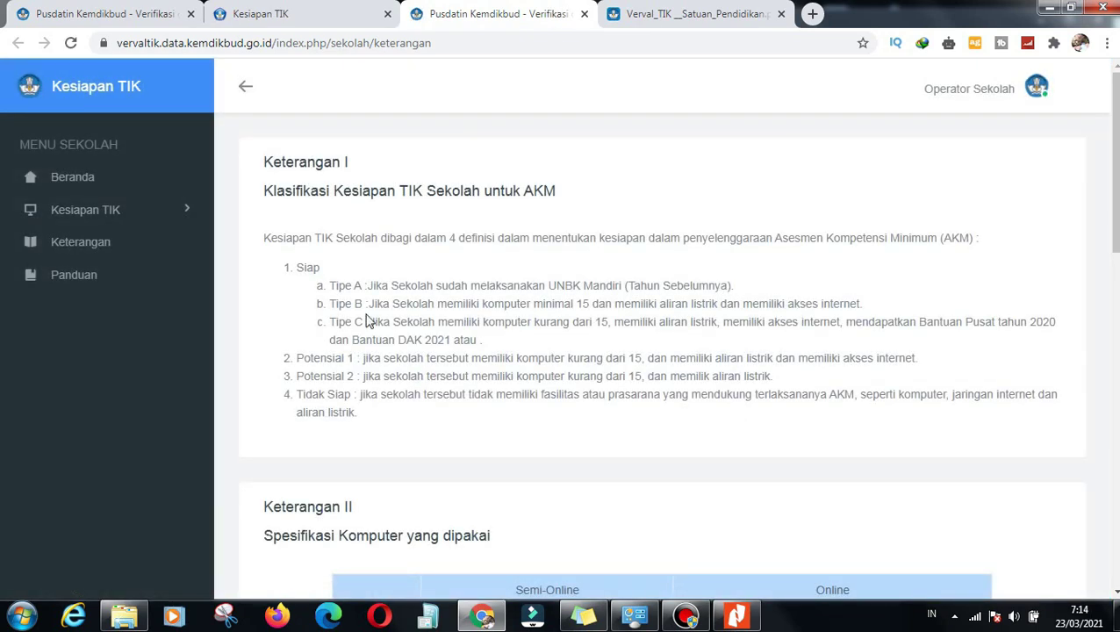
- Read the Keterangan page from the computer specification table through the Keterangan III definitions
{"action": "scroll", "coordinate": [480, 255], "scroll_direction": "down", "scroll_amount": 2}
{"action": "scroll", "coordinate": [482, 258], "scroll_direction": "down", "scroll_amount": 2}
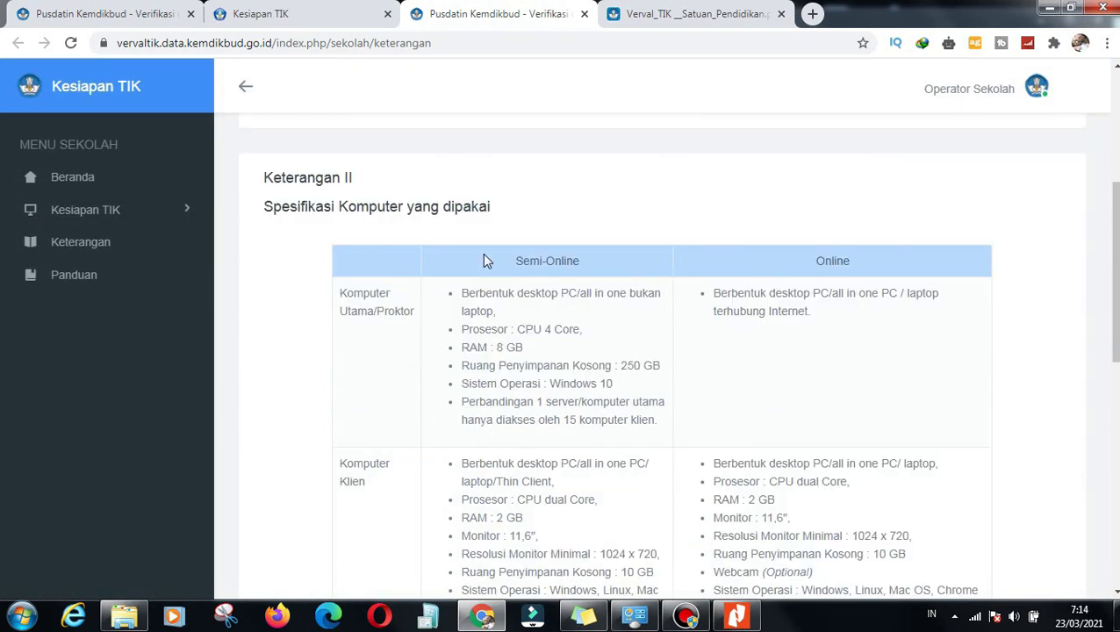
{"action": "scroll", "coordinate": [535, 263], "scroll_direction": "down", "scroll_amount": 1}
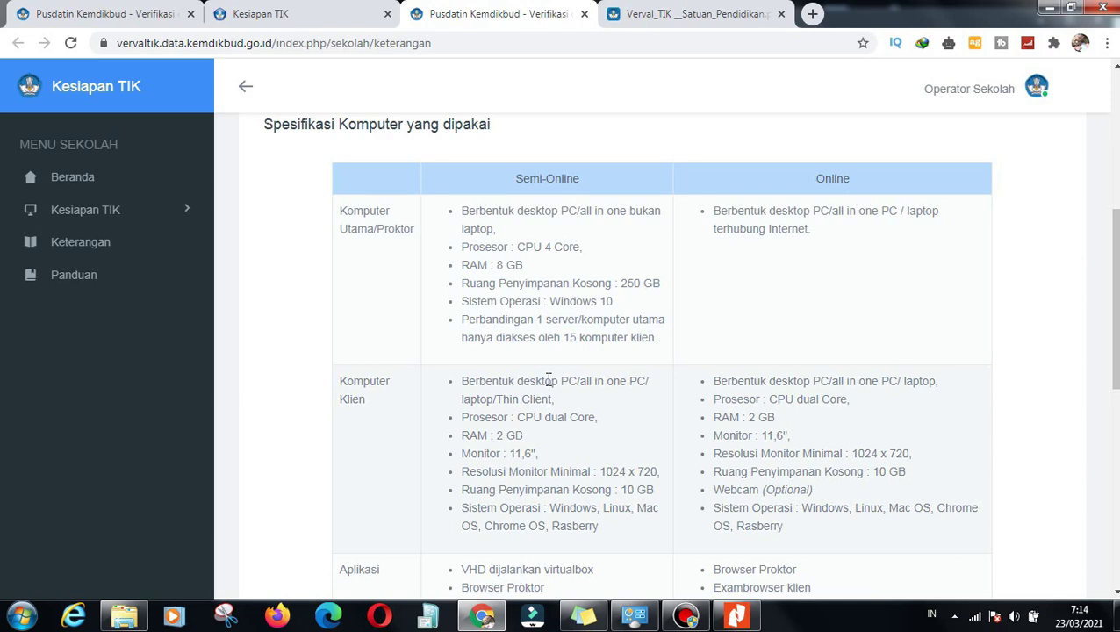
{"action": "scroll", "coordinate": [546, 397], "scroll_direction": "down", "scroll_amount": 1}
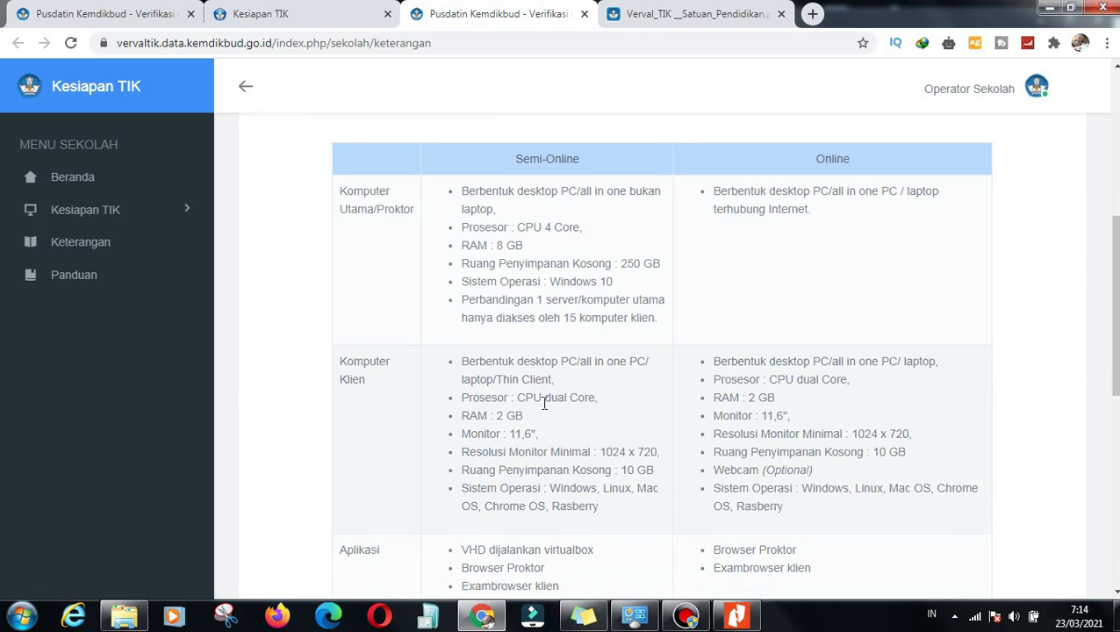
{"action": "scroll", "coordinate": [544, 402], "scroll_direction": "down", "scroll_amount": 6}
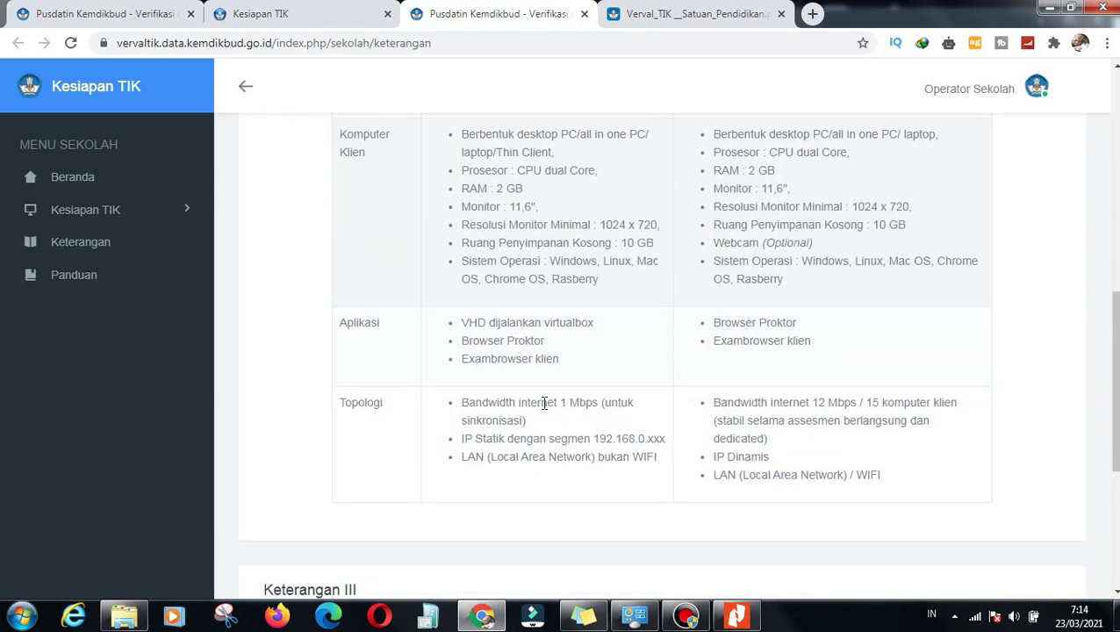
{"action": "scroll", "coordinate": [544, 402], "scroll_direction": "down", "scroll_amount": 1}
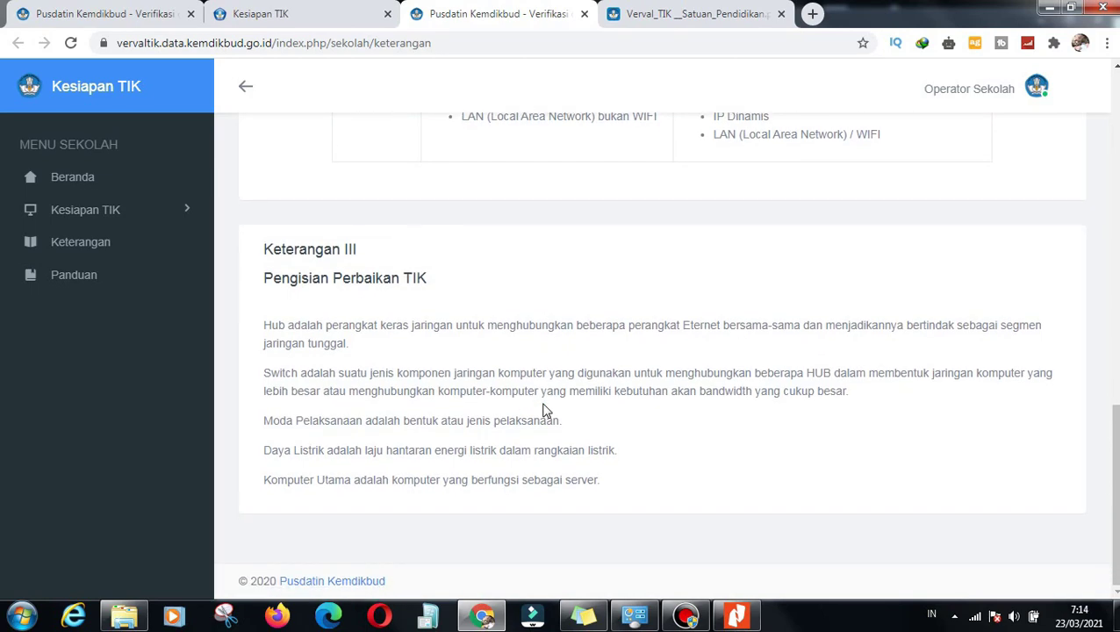
{"action": "scroll", "coordinate": [387, 320], "scroll_direction": "up", "scroll_amount": 7}
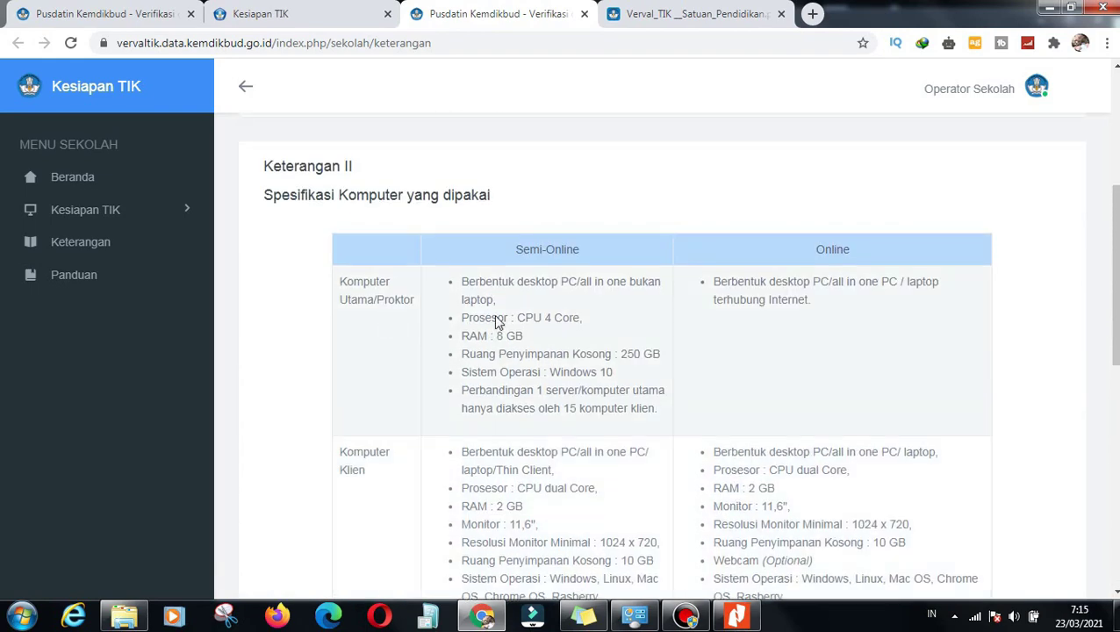
- Compare the proctor and client computer specifications, highlighting the client RAM requirement in both the Semi-Online and Online columns
{"action": "scroll", "coordinate": [718, 357], "scroll_direction": "down", "scroll_amount": 2}
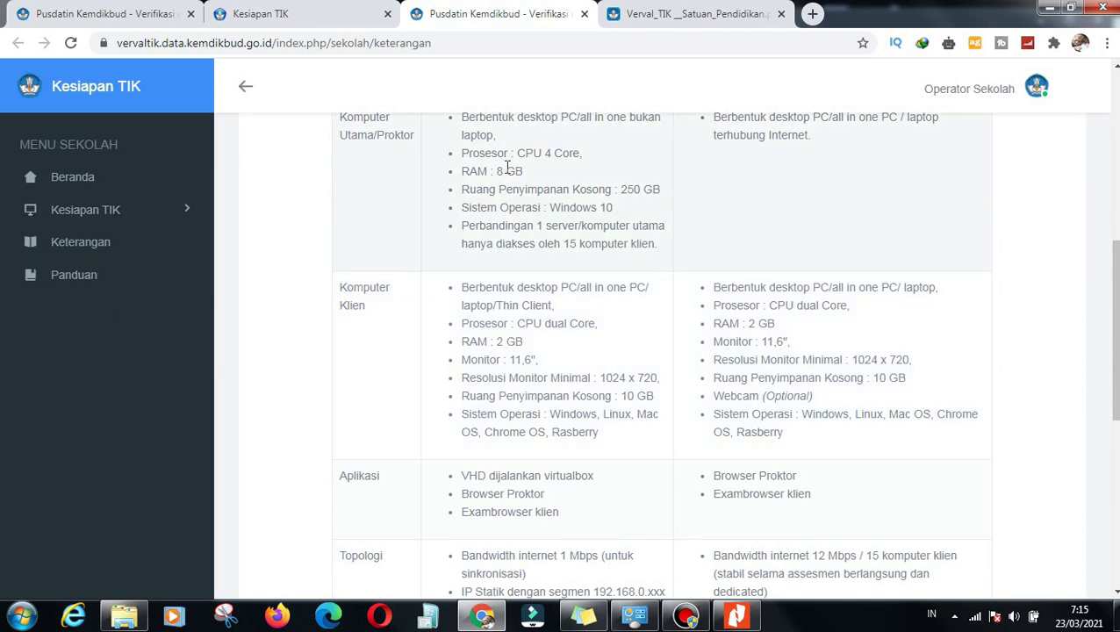
{"action": "scroll", "coordinate": [731, 428], "scroll_direction": "up", "scroll_amount": 2}
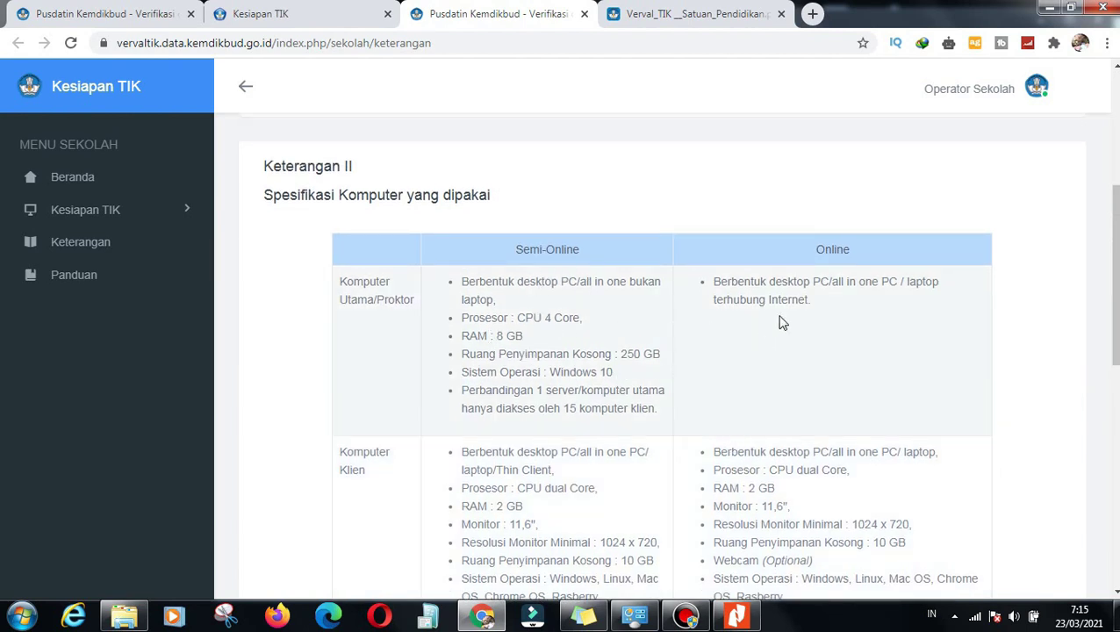
{"action": "scroll", "coordinate": [766, 329], "scroll_direction": "down", "scroll_amount": 1}
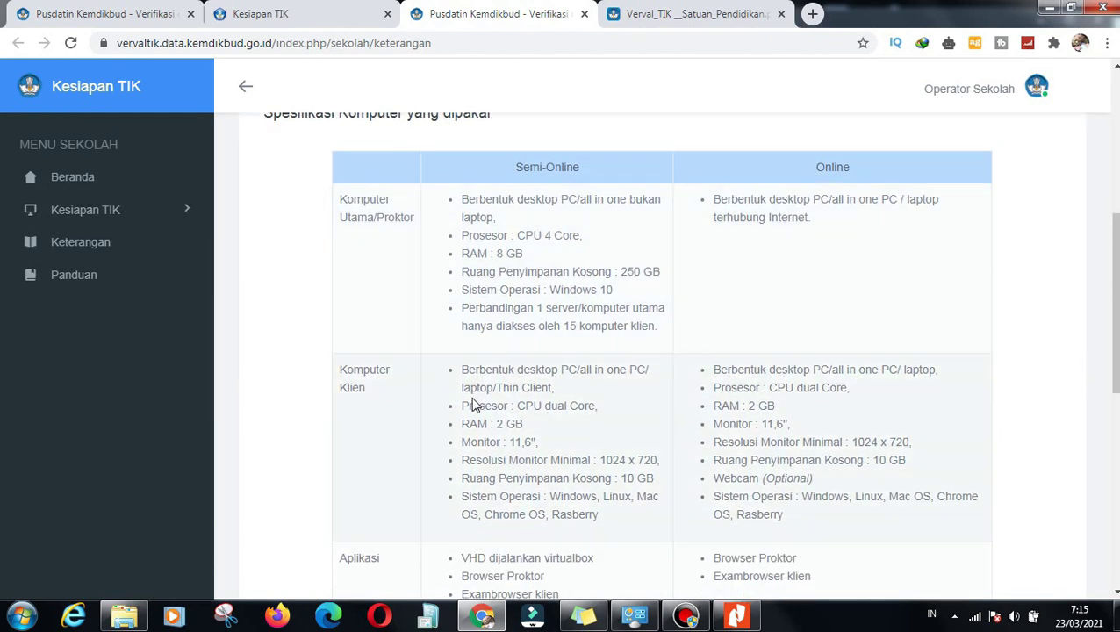
{"action": "scroll", "coordinate": [514, 364], "scroll_direction": "down", "scroll_amount": 1}
{"action": "left_click_drag", "start_coordinate": [457, 353], "coordinate": [550, 350]}
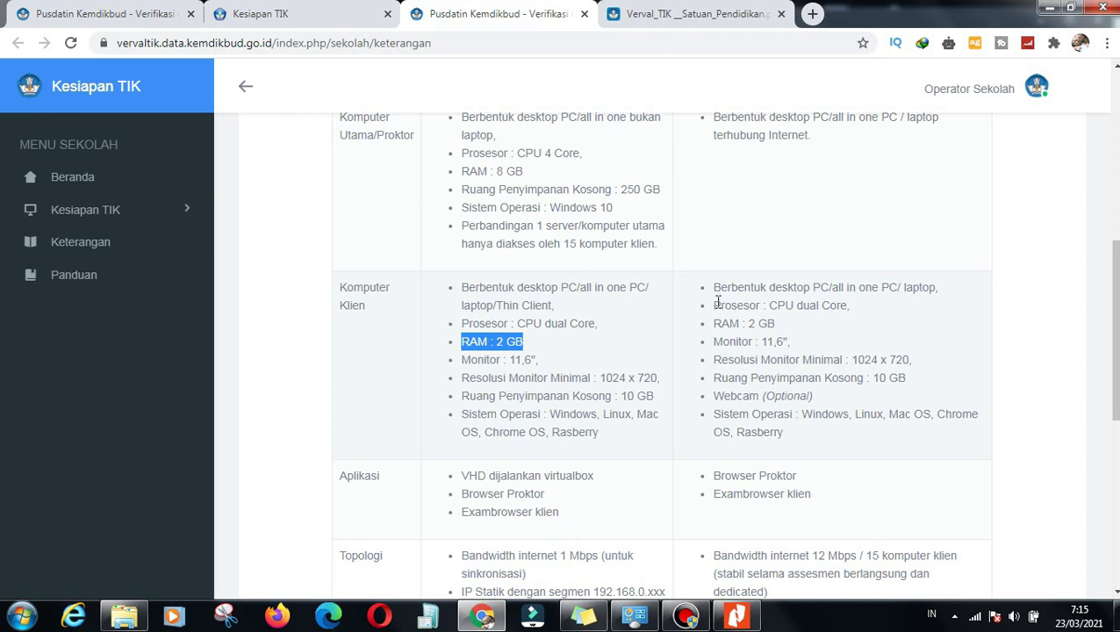
{"action": "left_click", "coordinate": [792, 348]}
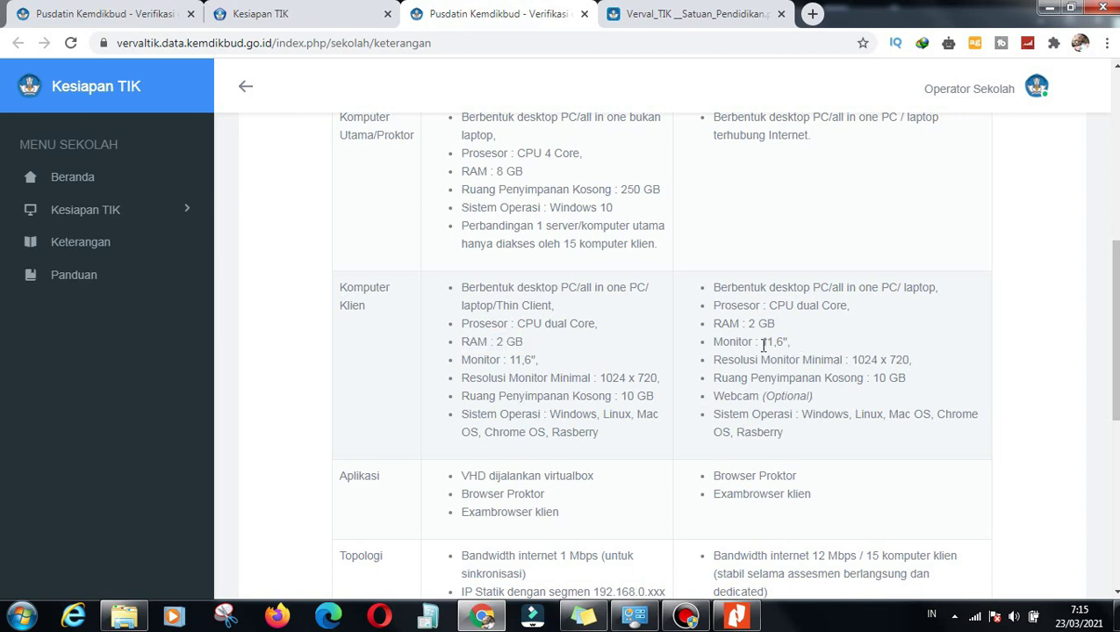
{"action": "left_click_drag", "start_coordinate": [713, 323], "coordinate": [777, 327]}
{"action": "scroll", "coordinate": [679, 444], "scroll_direction": "down", "scroll_amount": 1}
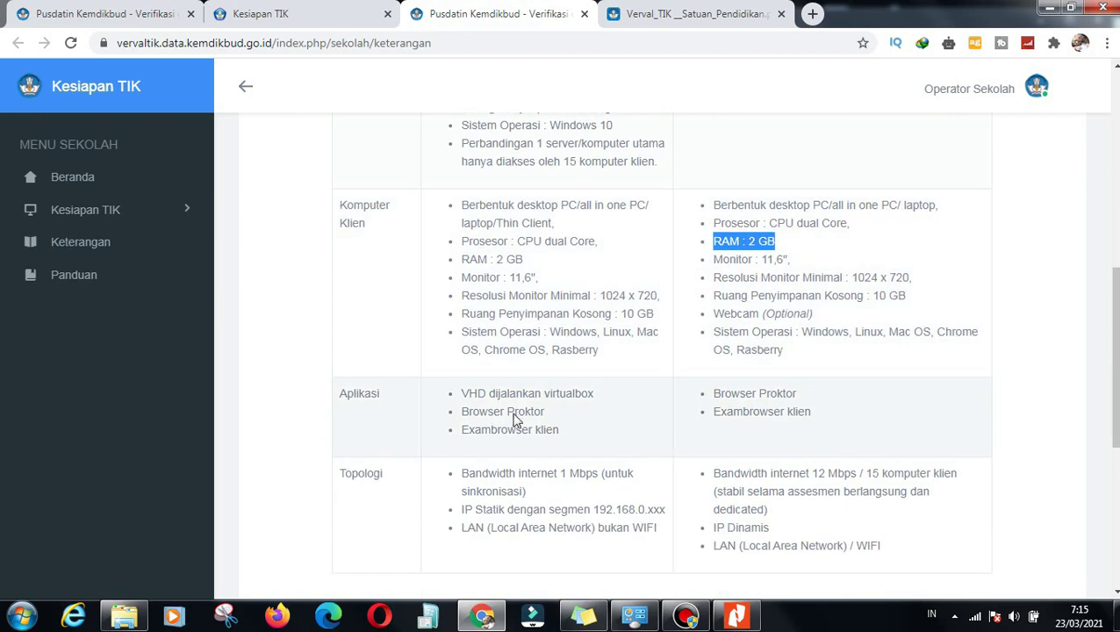
- Highlight the Aplikasi and Topologi requirements for Semi-Online and Online, and view the Keterangan III section
{"action": "left_click_drag", "start_coordinate": [463, 394], "coordinate": [537, 424]}
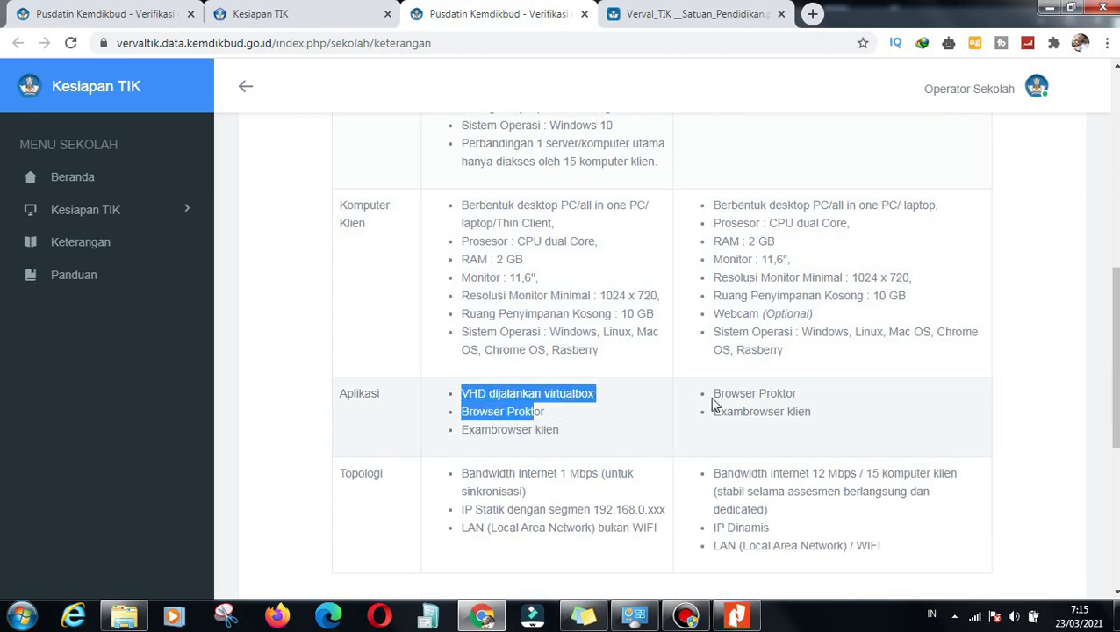
{"action": "left_click_drag", "start_coordinate": [713, 397], "coordinate": [822, 439]}
{"action": "scroll", "coordinate": [820, 440], "scroll_direction": "down", "scroll_amount": 2}
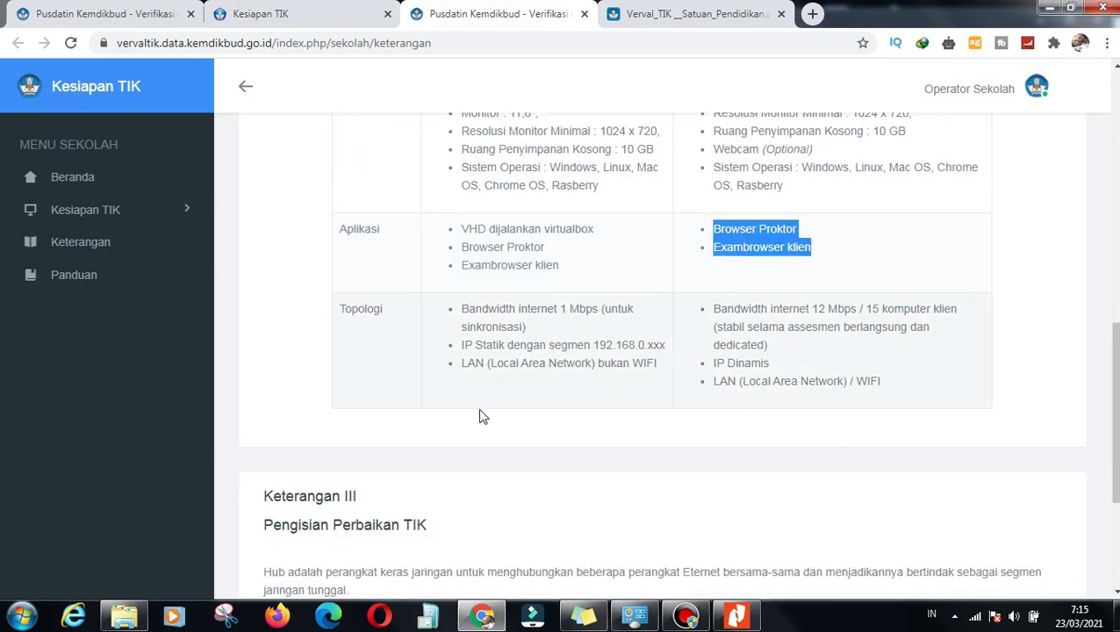
{"action": "left_click_drag", "start_coordinate": [455, 314], "coordinate": [660, 369]}
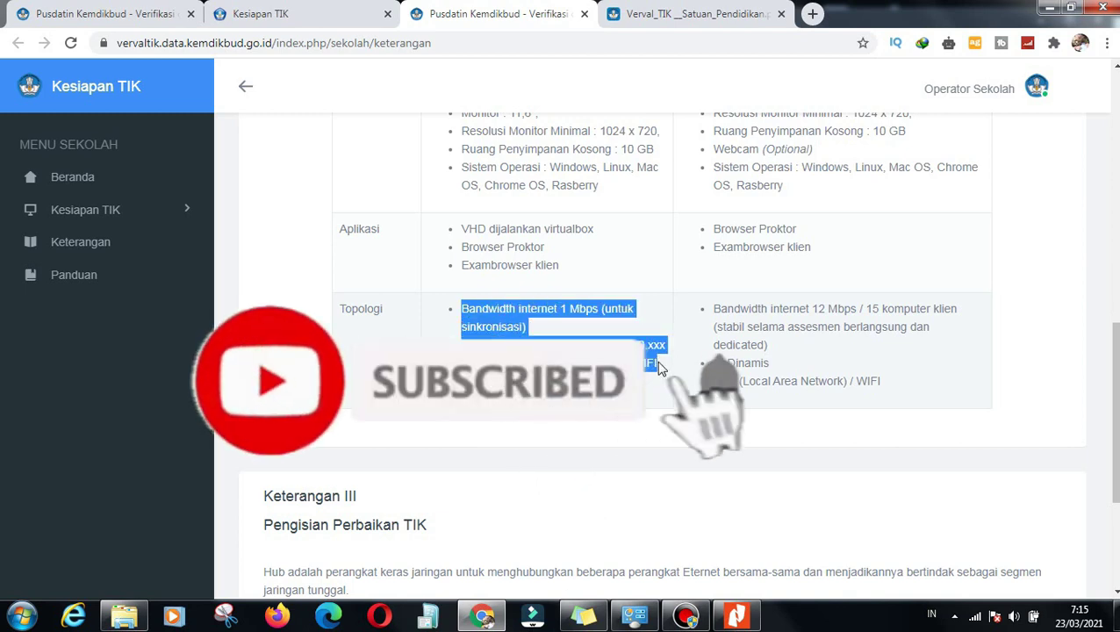
{"action": "left_click", "coordinate": [716, 309]}
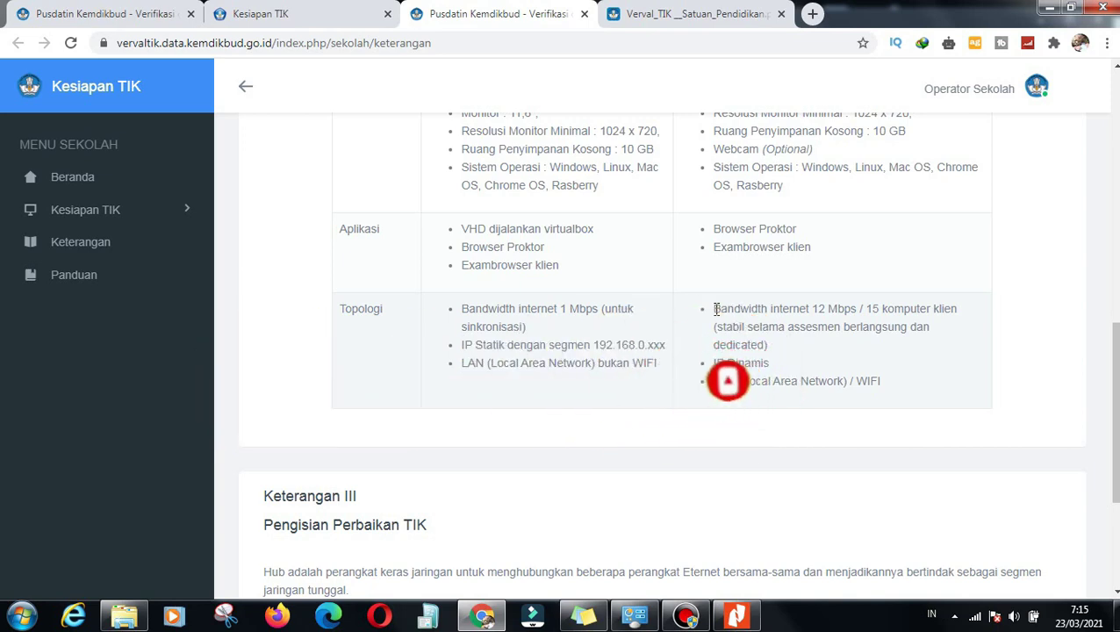
{"action": "left_click_drag", "start_coordinate": [716, 309], "coordinate": [732, 327]}
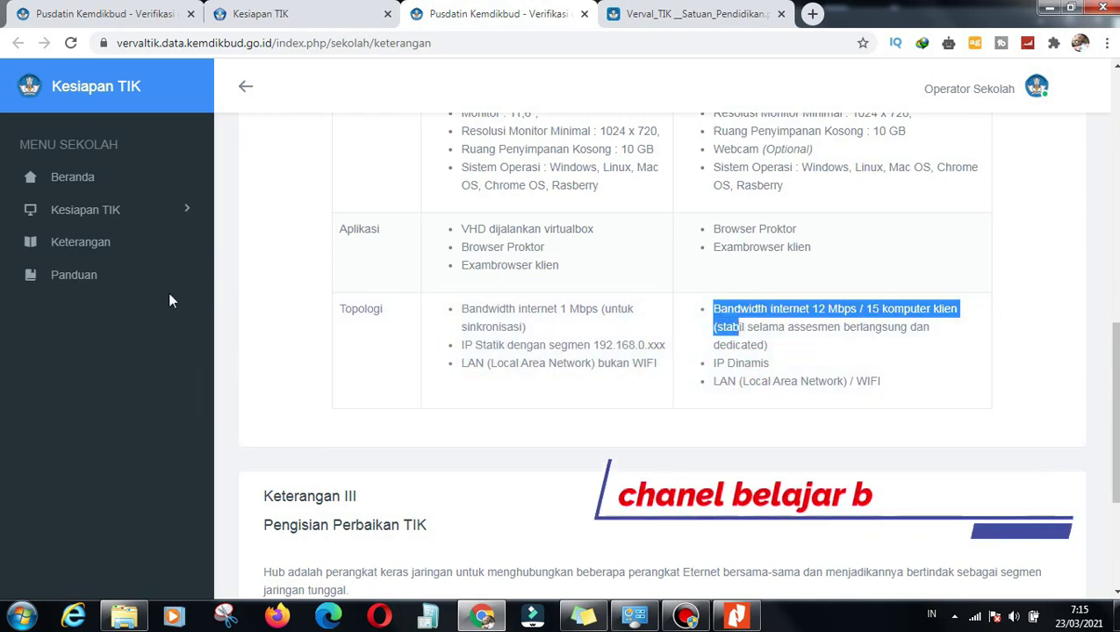
{"action": "scroll", "coordinate": [194, 343], "scroll_direction": "down", "scroll_amount": 3}
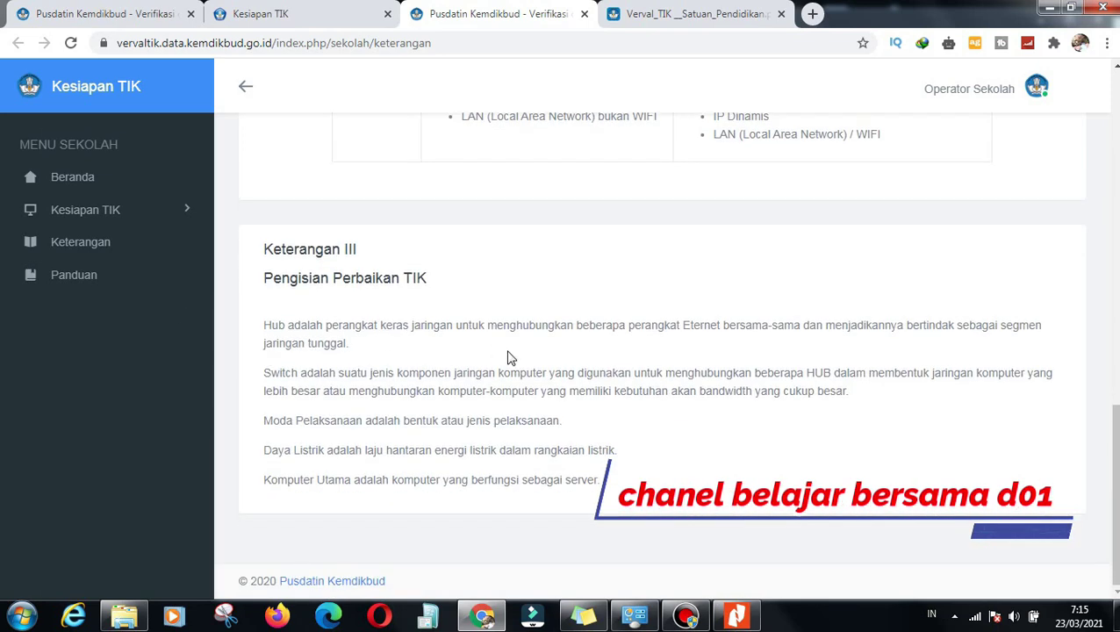
- Return to the Verval form and set Jumlah Komputer Utama/Server to 1
{"action": "left_click", "coordinate": [325, 16]}
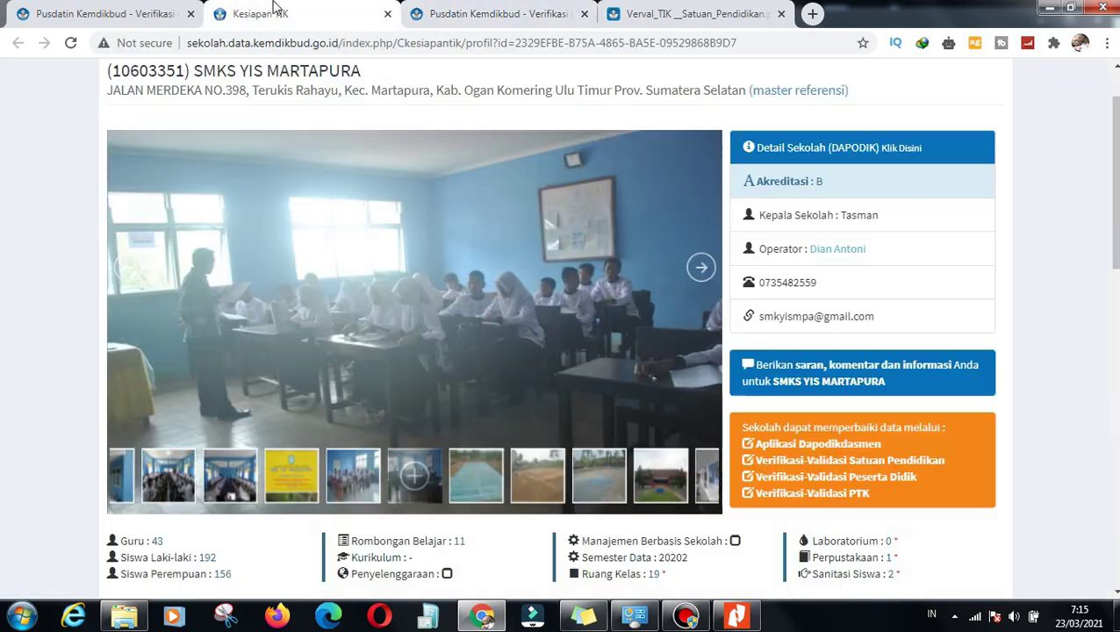
{"action": "left_click", "coordinate": [75, 7]}
{"action": "scroll", "coordinate": [567, 321], "scroll_direction": "up", "scroll_amount": 2}
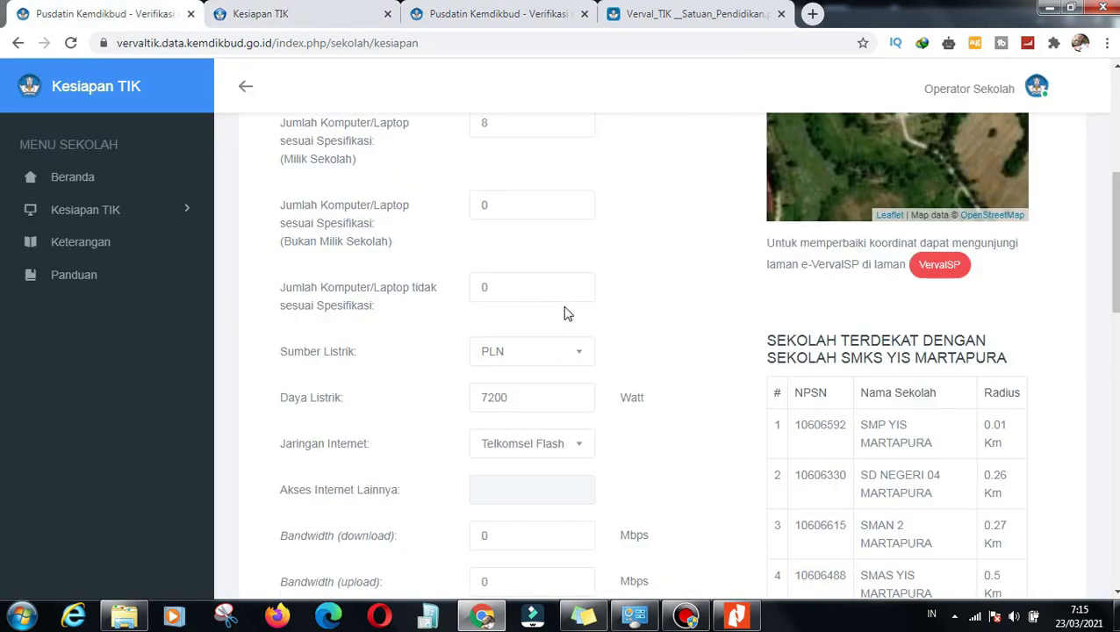
{"action": "scroll", "coordinate": [512, 232], "scroll_direction": "up", "scroll_amount": 2}
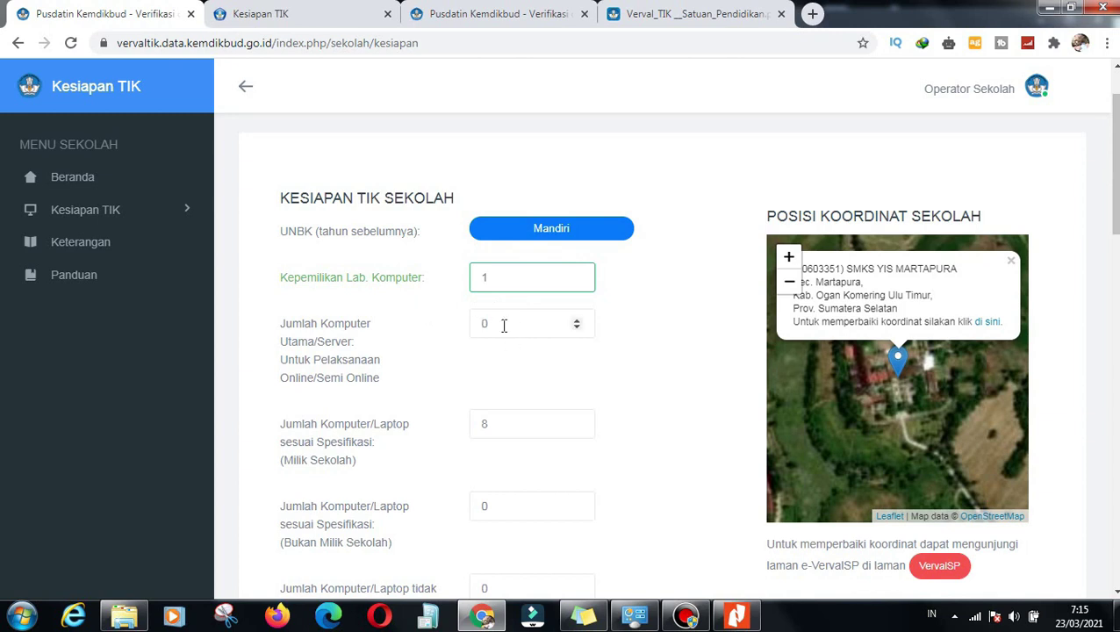
{"action": "left_click_drag", "start_coordinate": [503, 324], "coordinate": [465, 331]}
{"action": "type", "text": "1"}
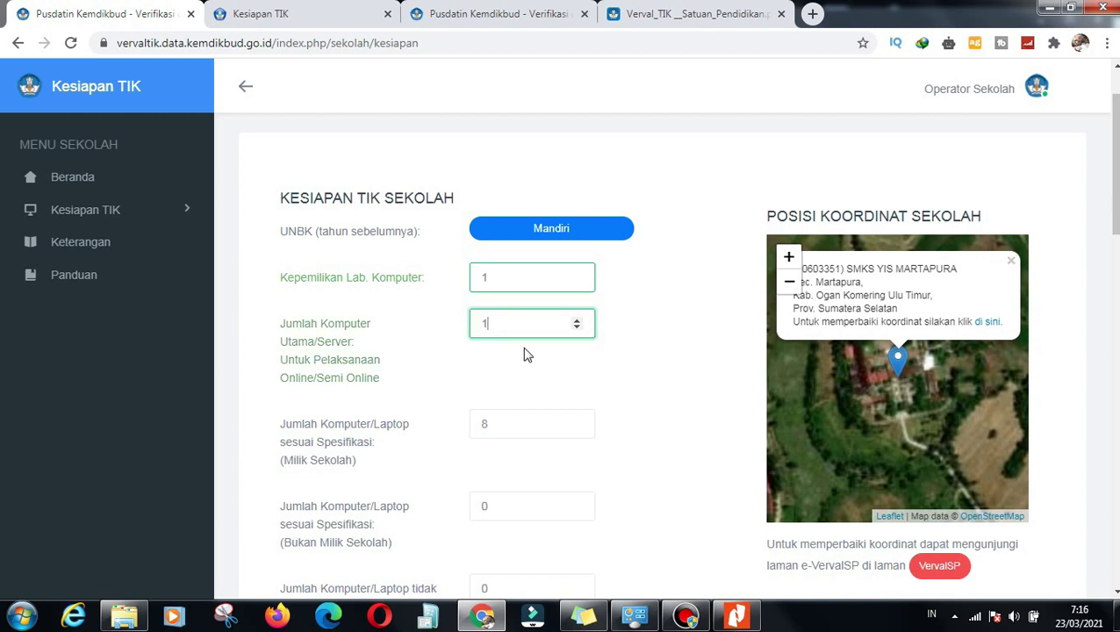
- Set Jumlah Komputer/Laptop sesuai Spesifikasi (Milik Sekolah) to 25
{"action": "scroll", "coordinate": [666, 326], "scroll_direction": "down", "scroll_amount": 1}
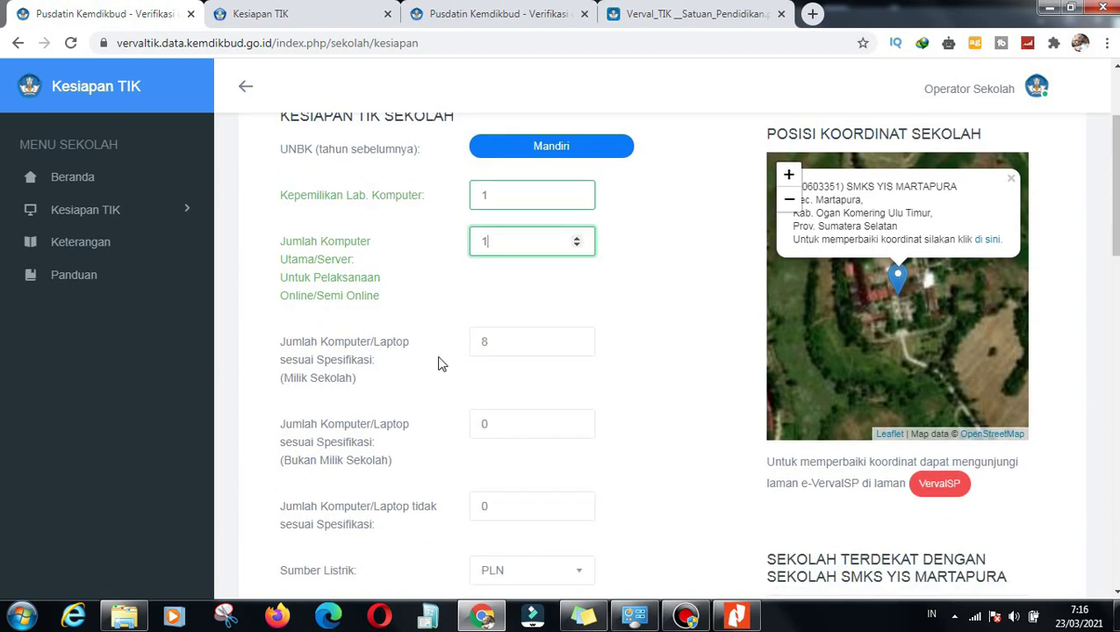
{"action": "left_click_drag", "start_coordinate": [502, 348], "coordinate": [470, 345]}
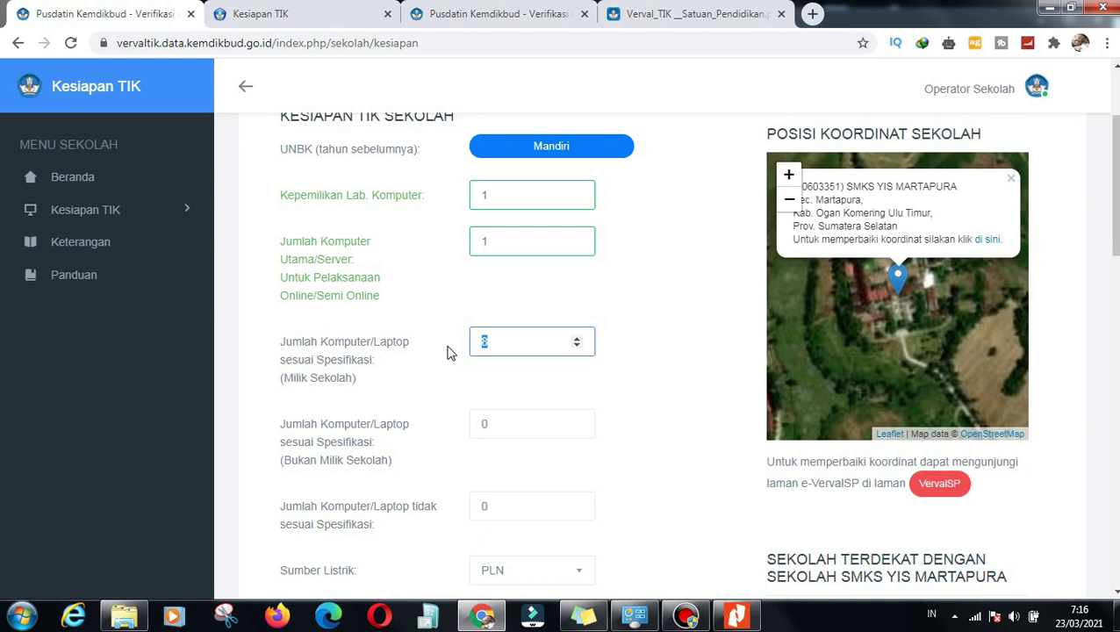
{"action": "type", "text": "25"}
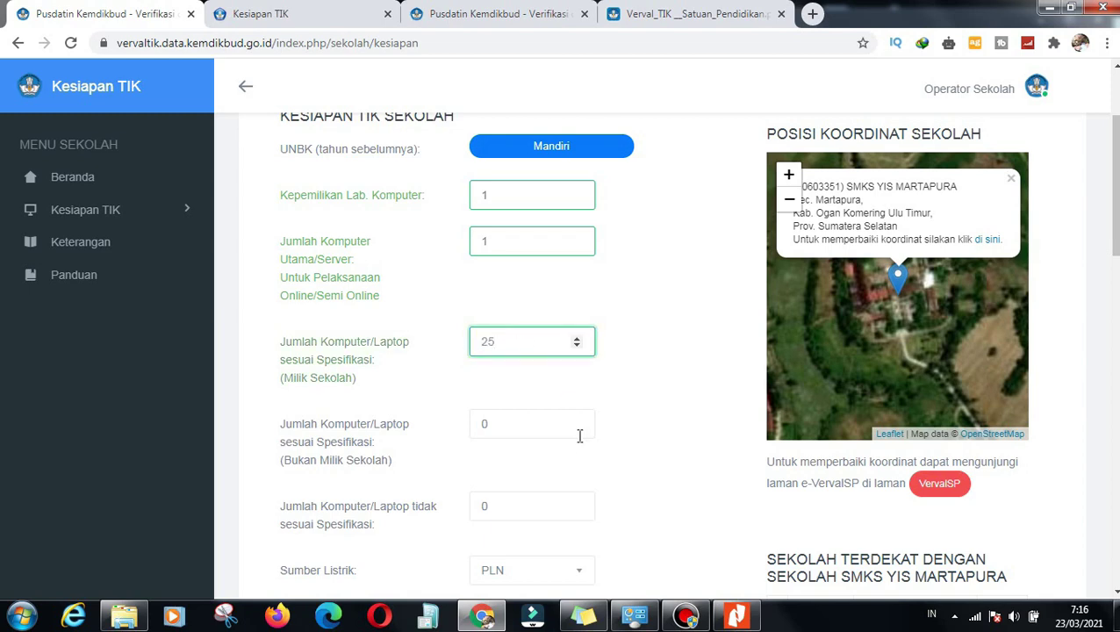
- Set Jumlah Komputer/Laptop tidak sesuai Spesifikasi to 10, leaving the Bukan Milik Sekolah count as it is
{"action": "scroll", "coordinate": [585, 450], "scroll_direction": "down", "scroll_amount": 1}
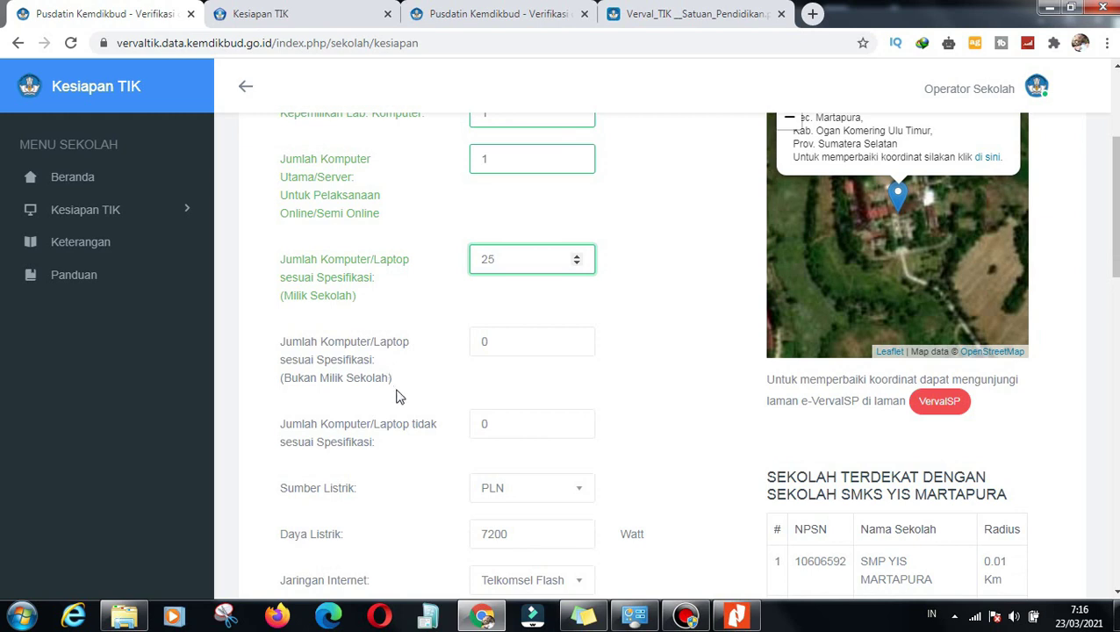
{"action": "scroll", "coordinate": [596, 427], "scroll_direction": "down", "scroll_amount": 1}
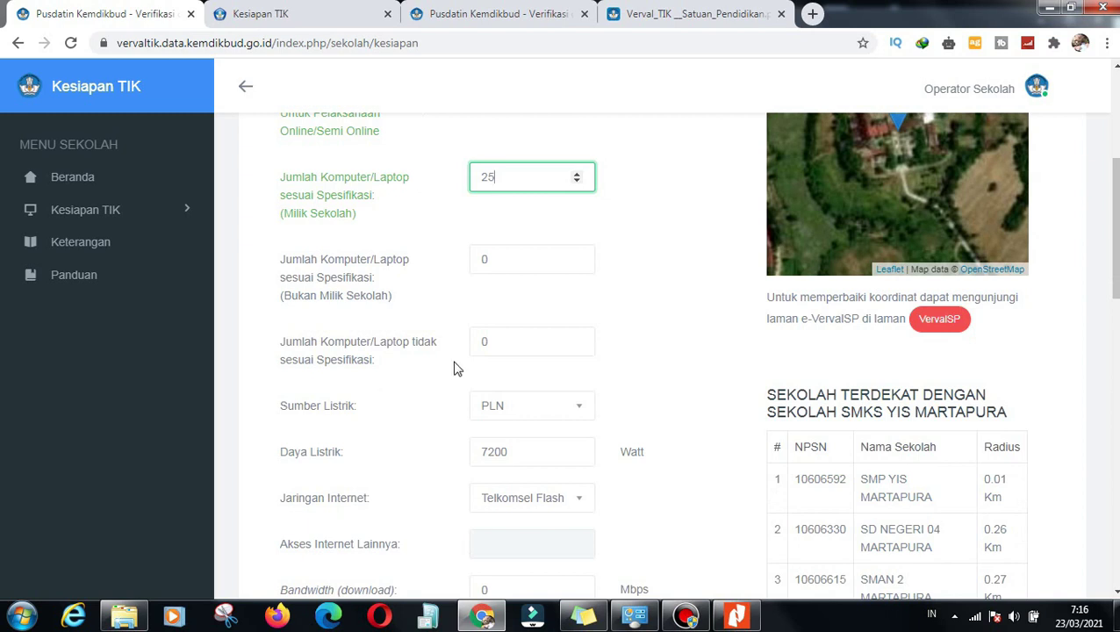
{"action": "double_click", "coordinate": [502, 351]}
{"action": "type", "text": "10"}
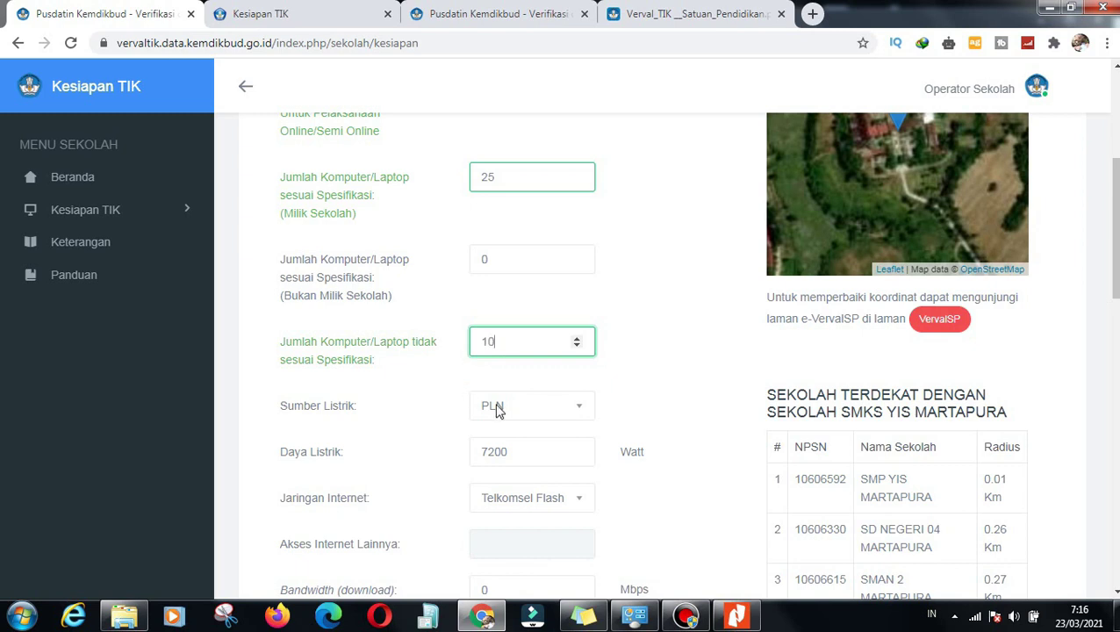
- Set Jaringan Internet to Lainnya (Serat Optik) after reviewing the available internet providers
{"action": "scroll", "coordinate": [732, 419], "scroll_direction": "down", "scroll_amount": 1}
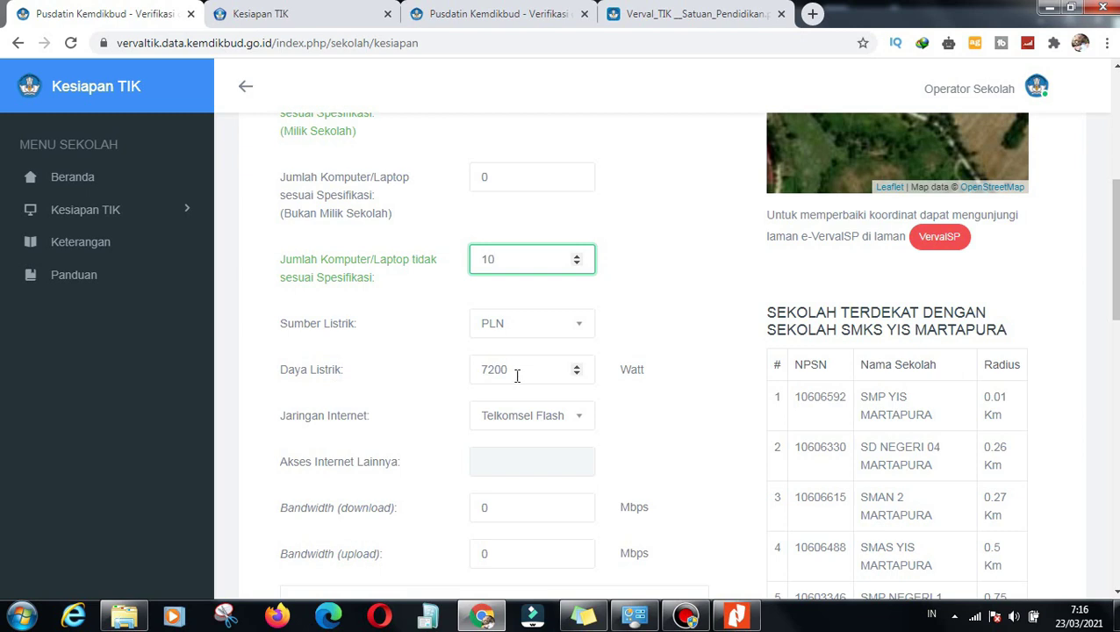
{"action": "scroll", "coordinate": [517, 376], "scroll_direction": "down", "scroll_amount": 1}
{"action": "left_click", "coordinate": [539, 340]}
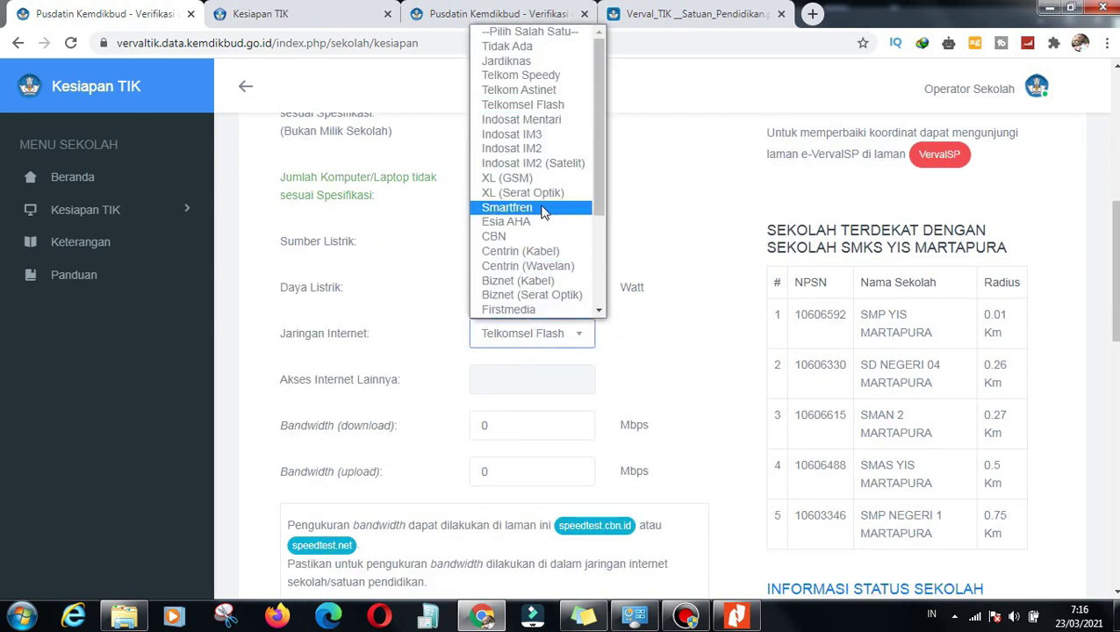
{"action": "scroll", "coordinate": [541, 211], "scroll_direction": "down", "scroll_amount": 3}
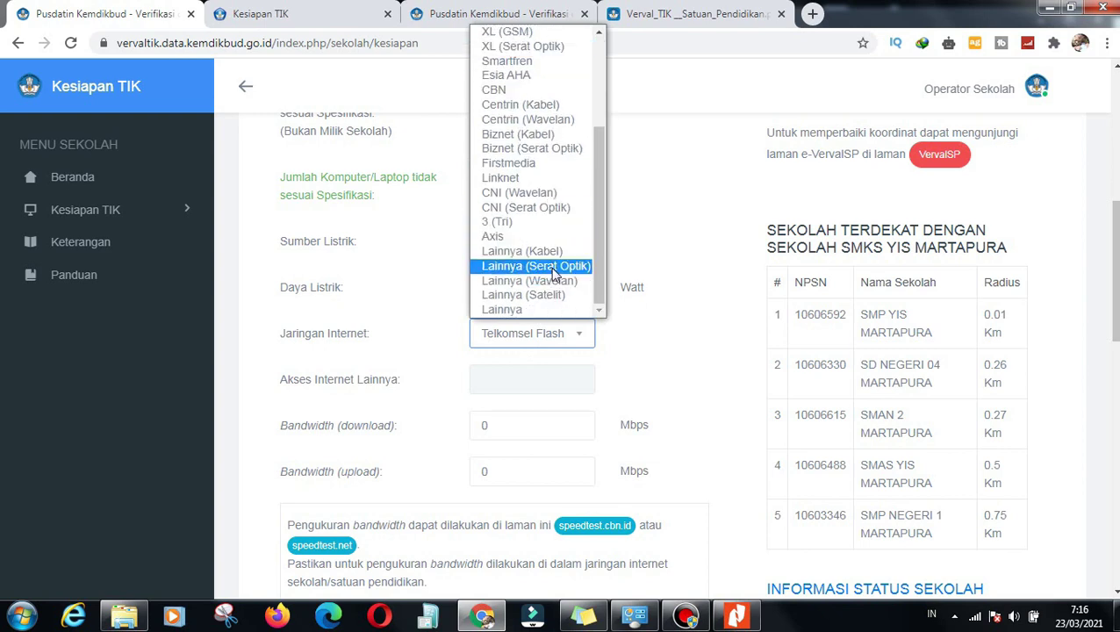
{"action": "scroll", "coordinate": [554, 273], "scroll_direction": "up", "scroll_amount": 3}
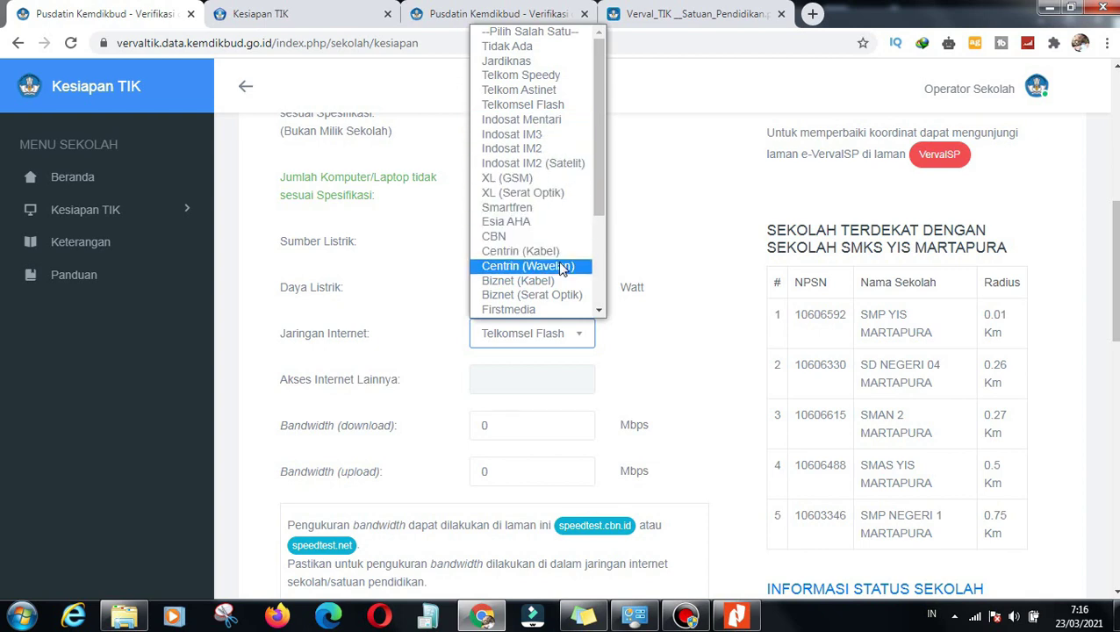
{"action": "scroll", "coordinate": [571, 263], "scroll_direction": "down", "scroll_amount": 3}
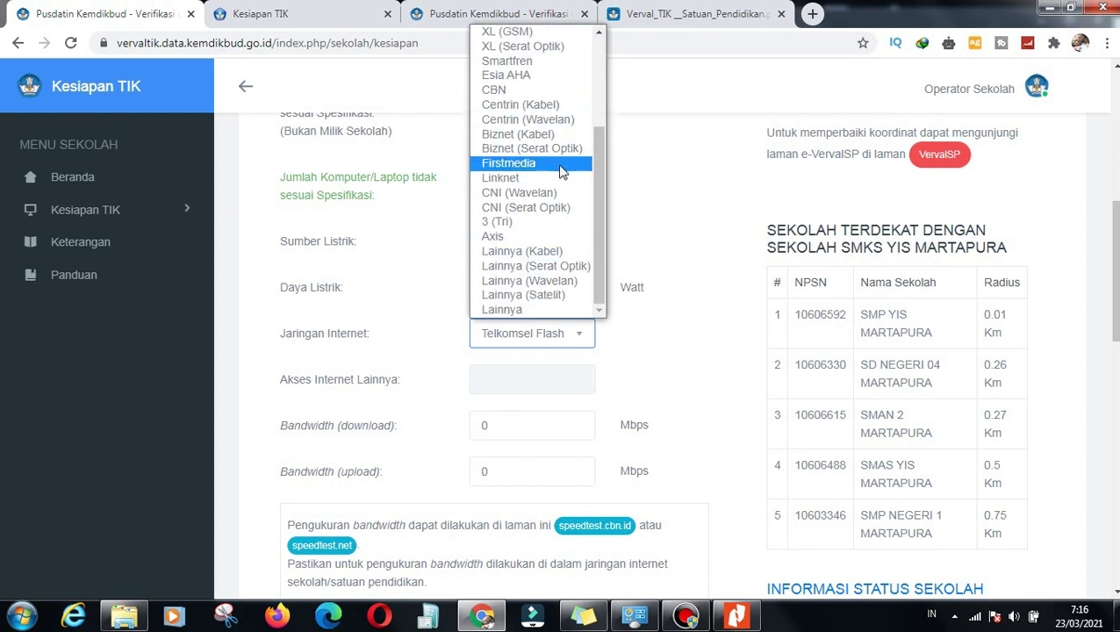
{"action": "left_click", "coordinate": [573, 266]}
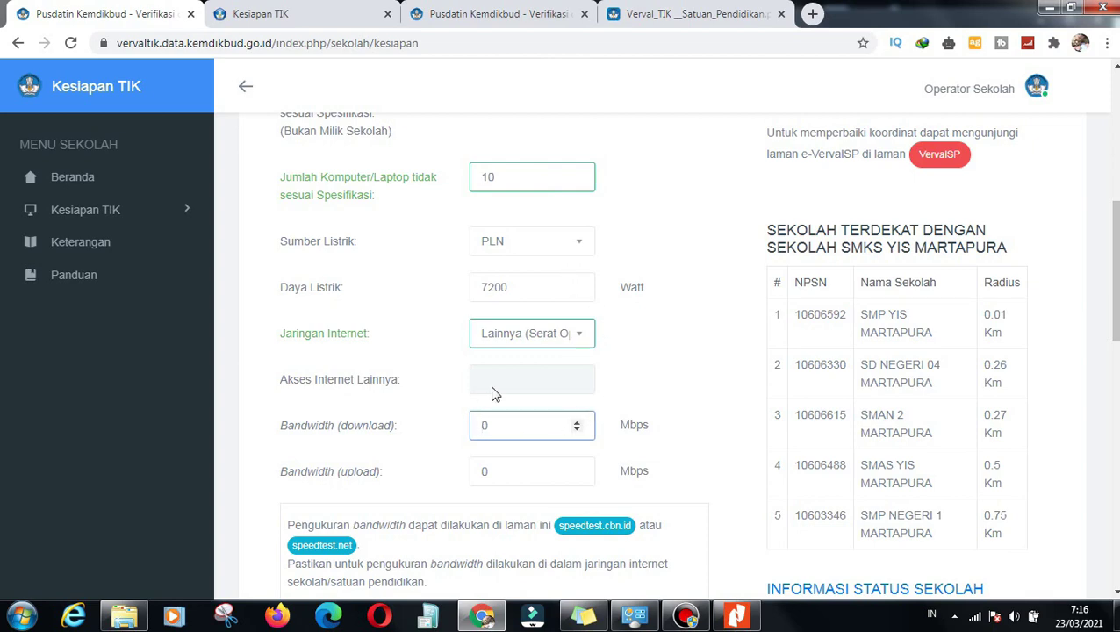
{"action": "left_click", "coordinate": [492, 389]}
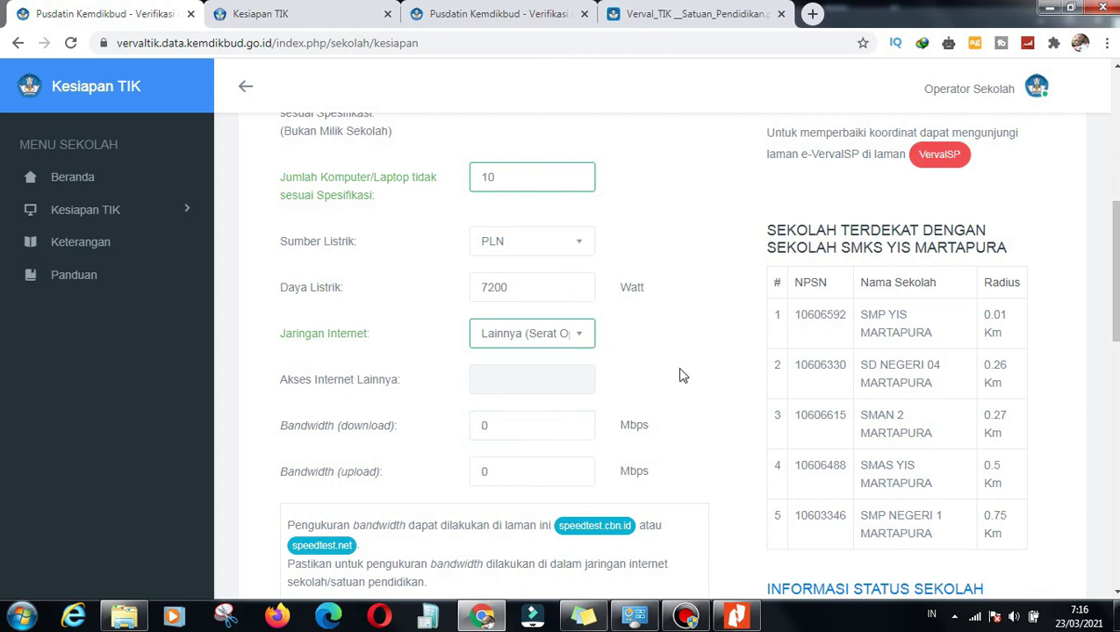
- Open the form's speedtest.net link in a separate tab and start the internet speed test
{"action": "scroll", "coordinate": [725, 163], "scroll_direction": "down", "scroll_amount": 3}
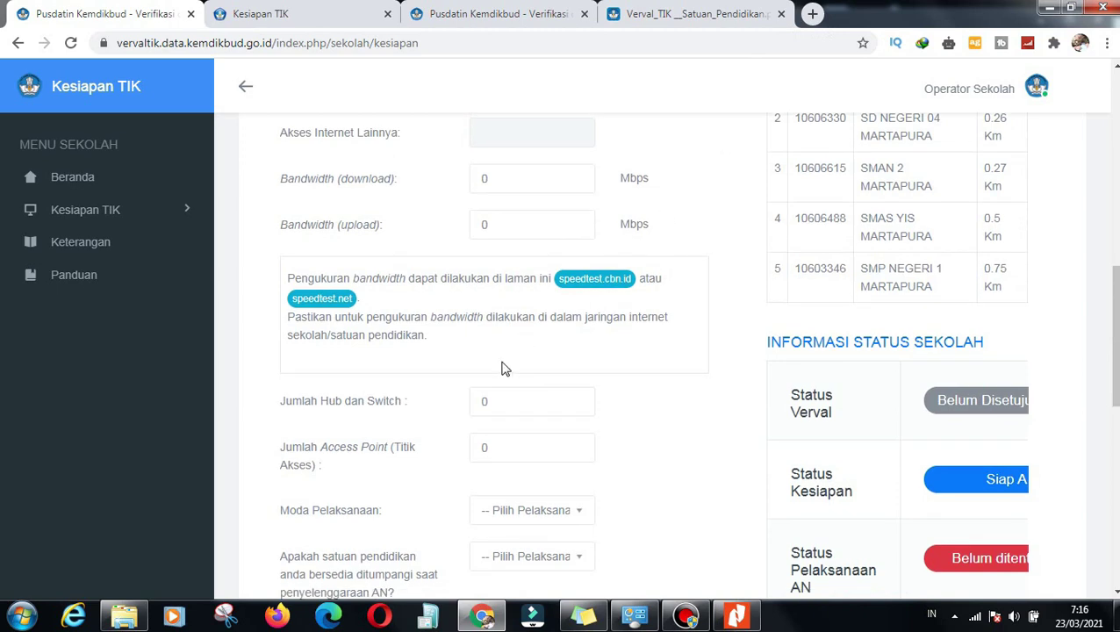
{"action": "scroll", "coordinate": [505, 369], "scroll_direction": "down", "scroll_amount": 6}
{"action": "scroll", "coordinate": [503, 367], "scroll_direction": "up", "scroll_amount": 4}
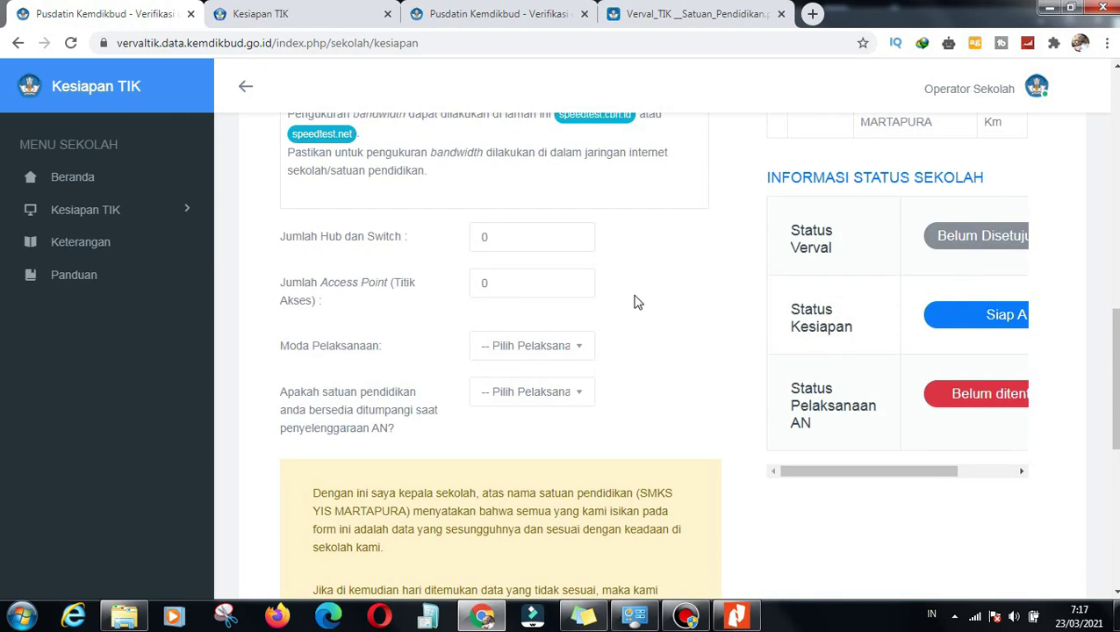
{"action": "scroll", "coordinate": [637, 302], "scroll_direction": "up", "scroll_amount": 2}
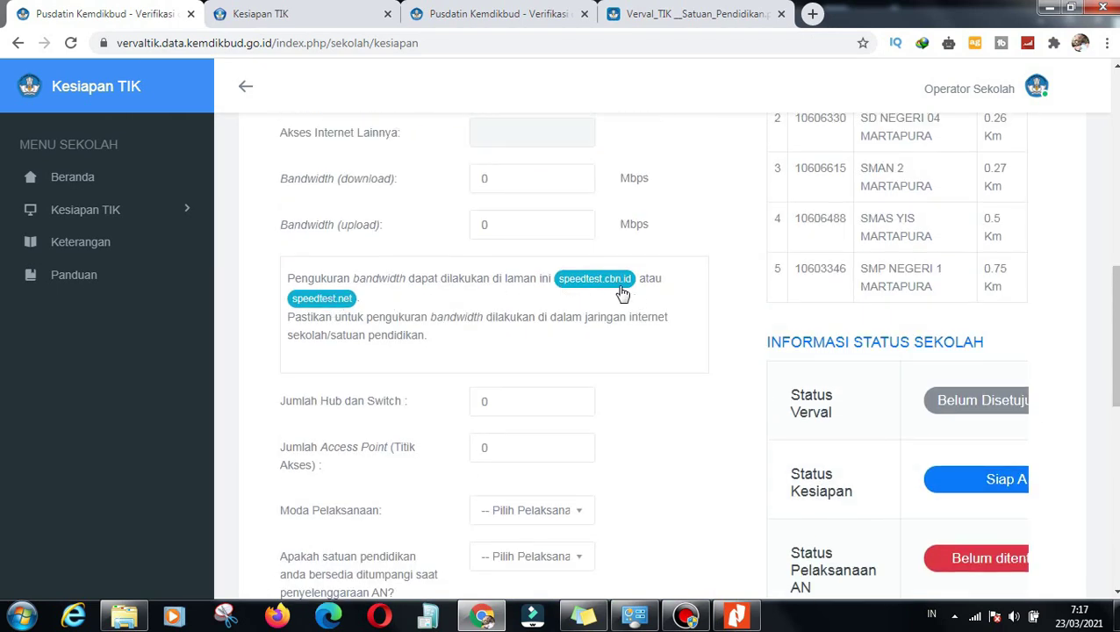
{"action": "right_click", "coordinate": [324, 296]}
{"action": "left_click", "coordinate": [386, 307]}
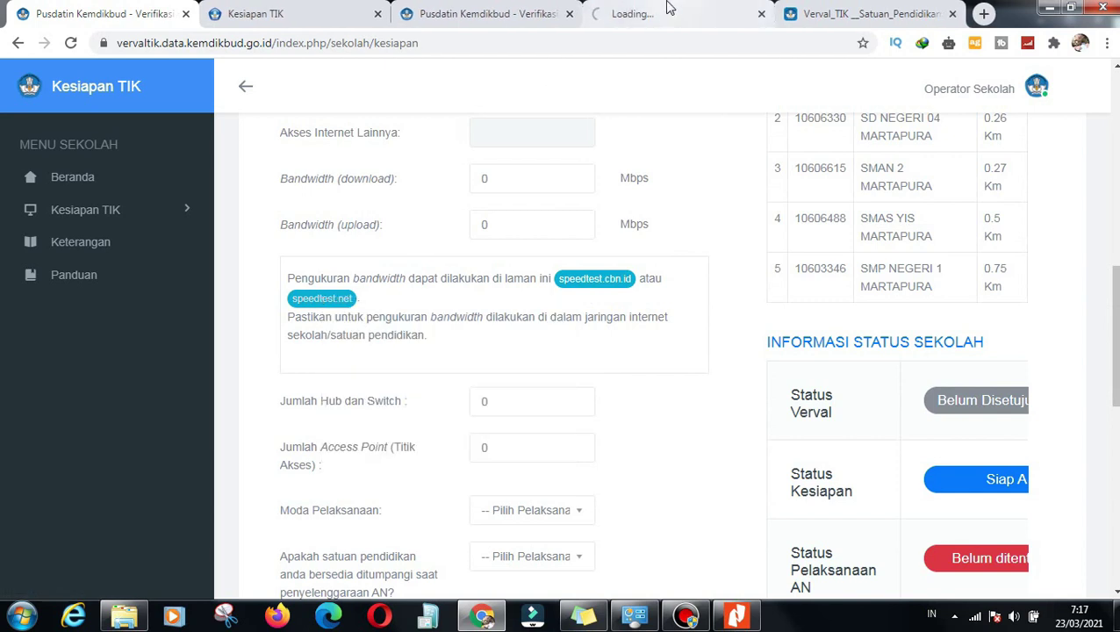
{"action": "left_click", "coordinate": [667, 10]}
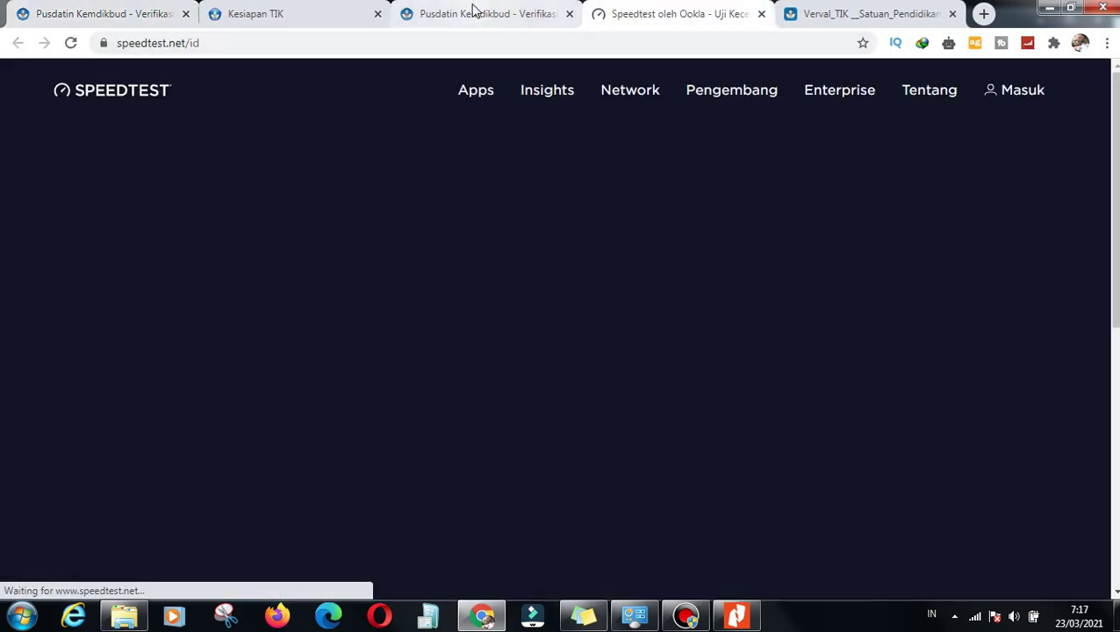
{"action": "left_click", "coordinate": [500, 365]}
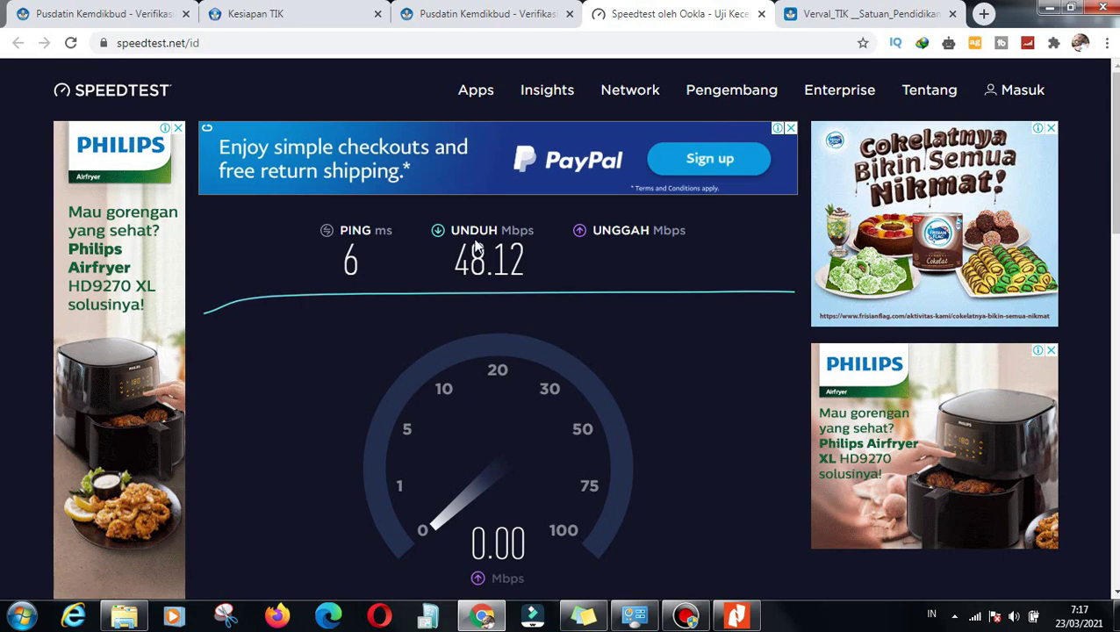
- Copy the download (Unduh) speed from the Speedtest page and return to the Verval form
{"action": "left_click_drag", "start_coordinate": [438, 254], "coordinate": [530, 260]}
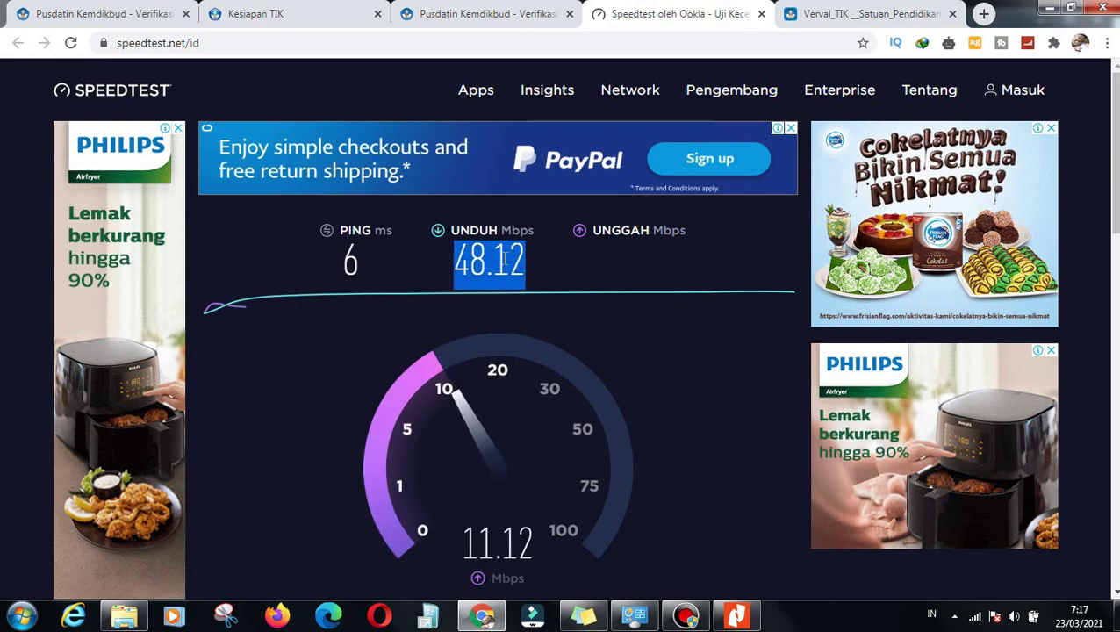
{"action": "right_click", "coordinate": [502, 253]}
{"action": "left_click", "coordinate": [527, 260]}
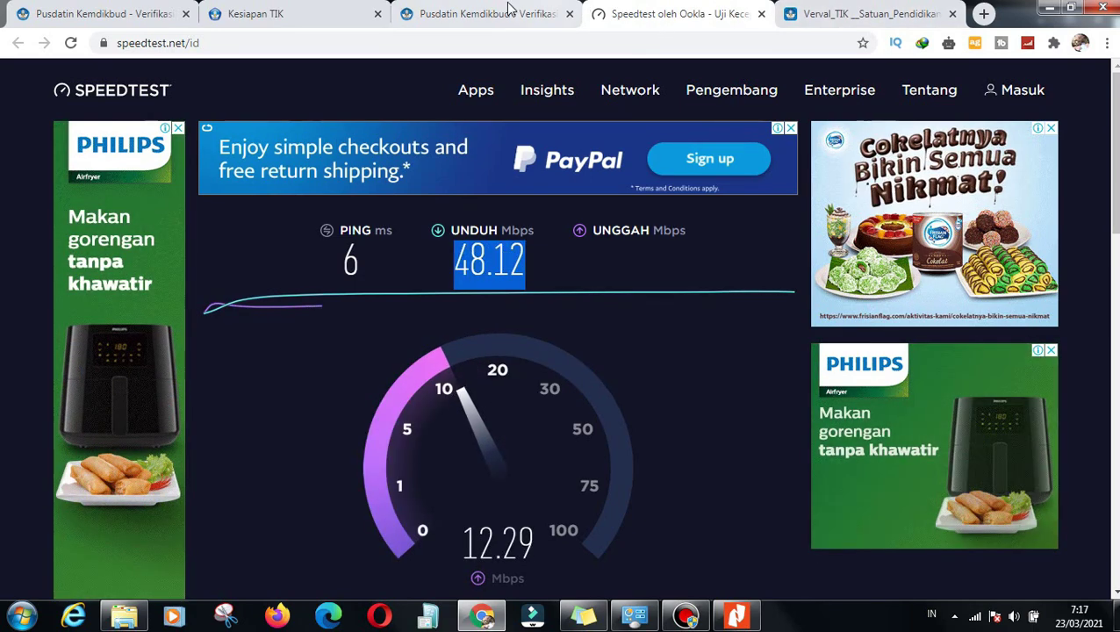
{"action": "left_click", "coordinate": [272, 12]}
{"action": "left_click", "coordinate": [161, 12]}
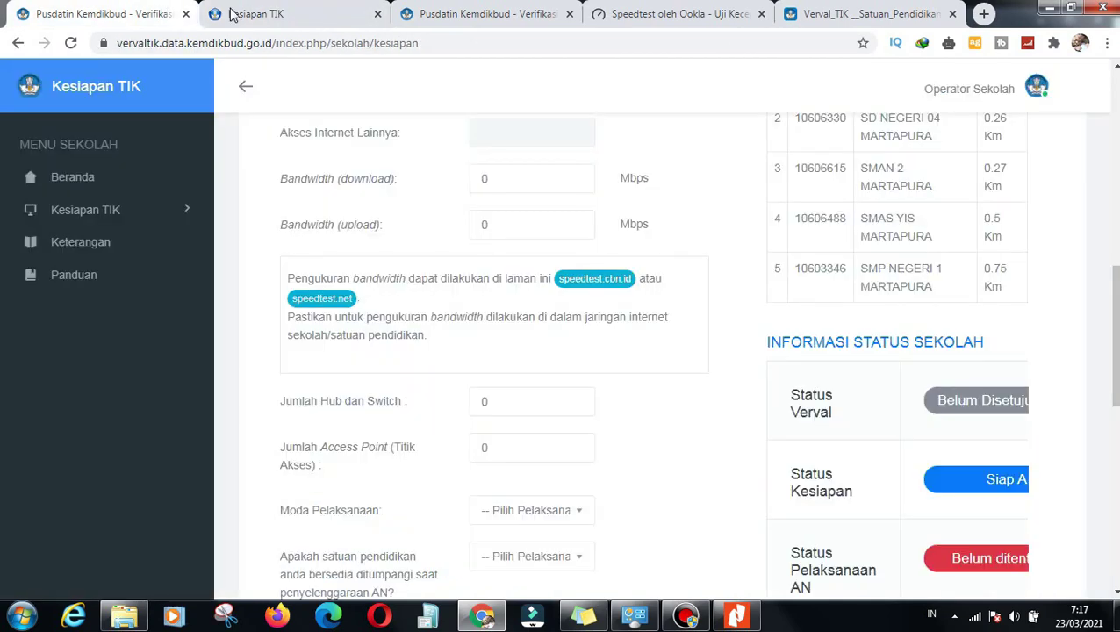
- Fill in Bandwidth (download) from the copied test speed, entering it without the decimal point as 4812
{"action": "scroll", "coordinate": [525, 275], "scroll_direction": "up", "scroll_amount": 2}
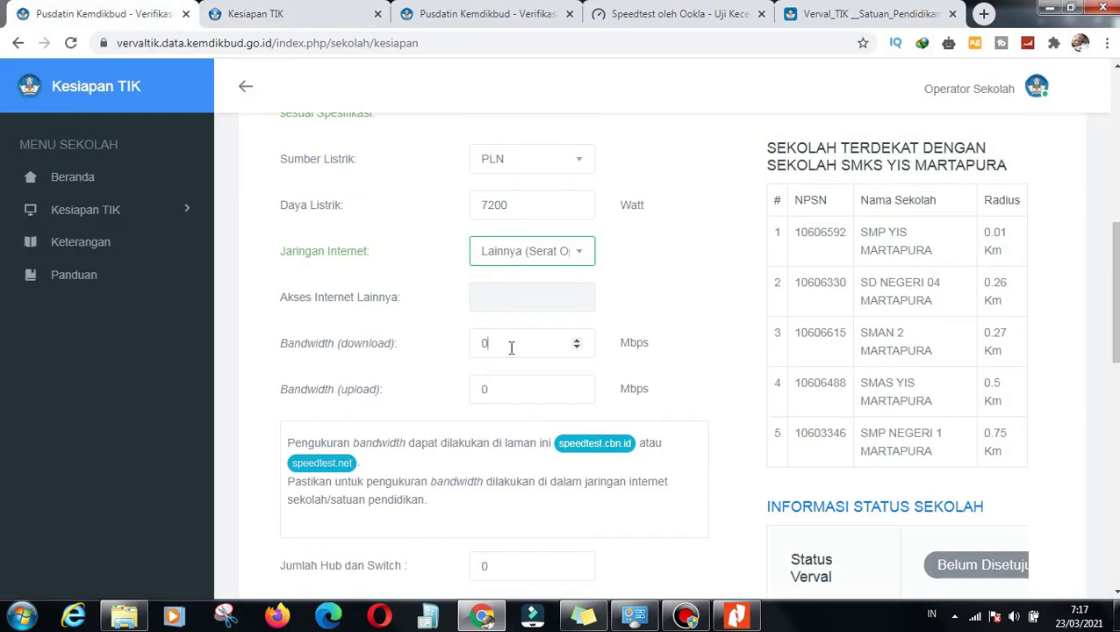
{"action": "left_click_drag", "start_coordinate": [511, 346], "coordinate": [455, 350]}
{"action": "key", "text": "ctrl+v"}
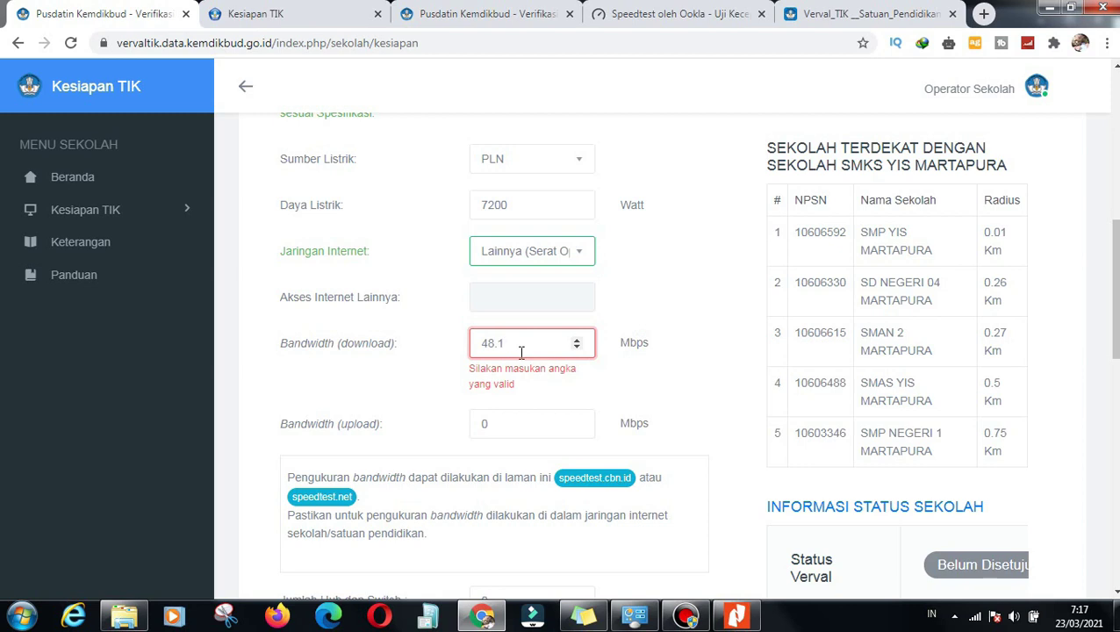
{"action": "key", "text": "BackSpace"}
{"action": "key", "text": "BackSpace"}
{"action": "key", "text": "BackSpace"}
{"action": "key", "text": "BackSpace"}
{"action": "type", "text": "48.12"}
{"action": "key", "text": "BackSpace"}
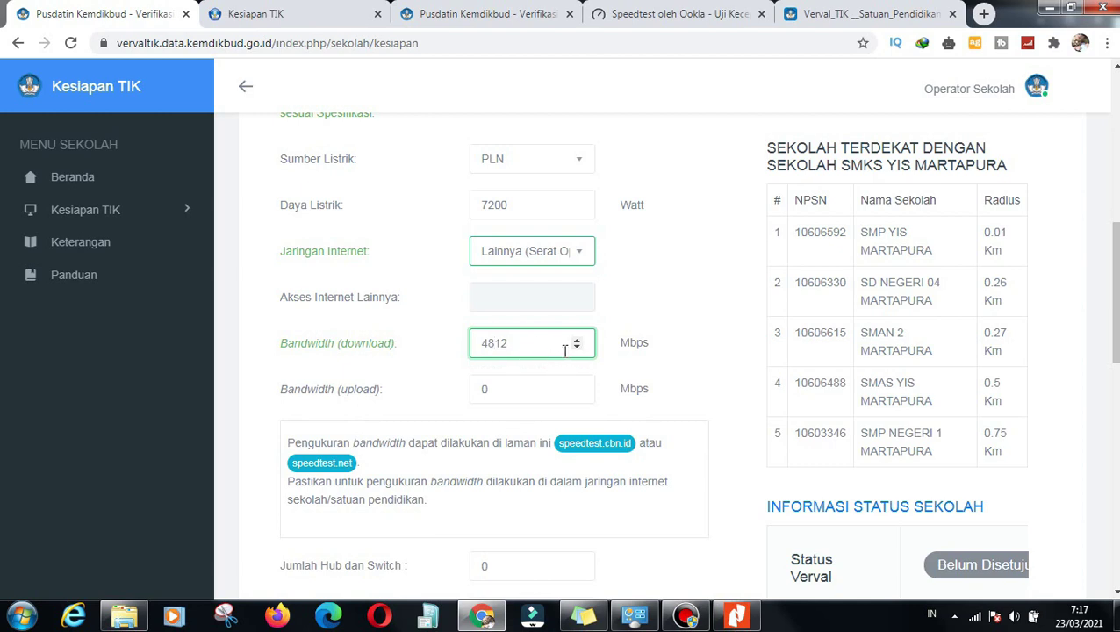
- Copy the upload (Unggah) speed from Speedtest and enter it in Bandwidth (upload) without the decimal point as 1923
{"action": "left_click", "coordinate": [676, 13]}
{"action": "mouse_move", "coordinate": [495, 94]}
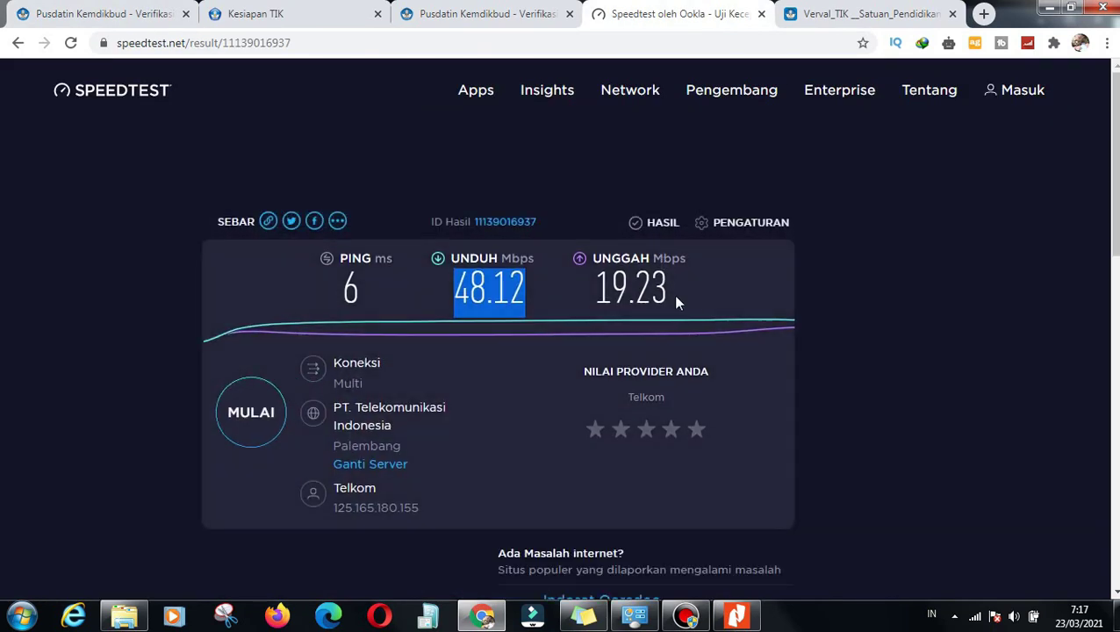
{"action": "left_click_drag", "start_coordinate": [671, 294], "coordinate": [607, 296]}
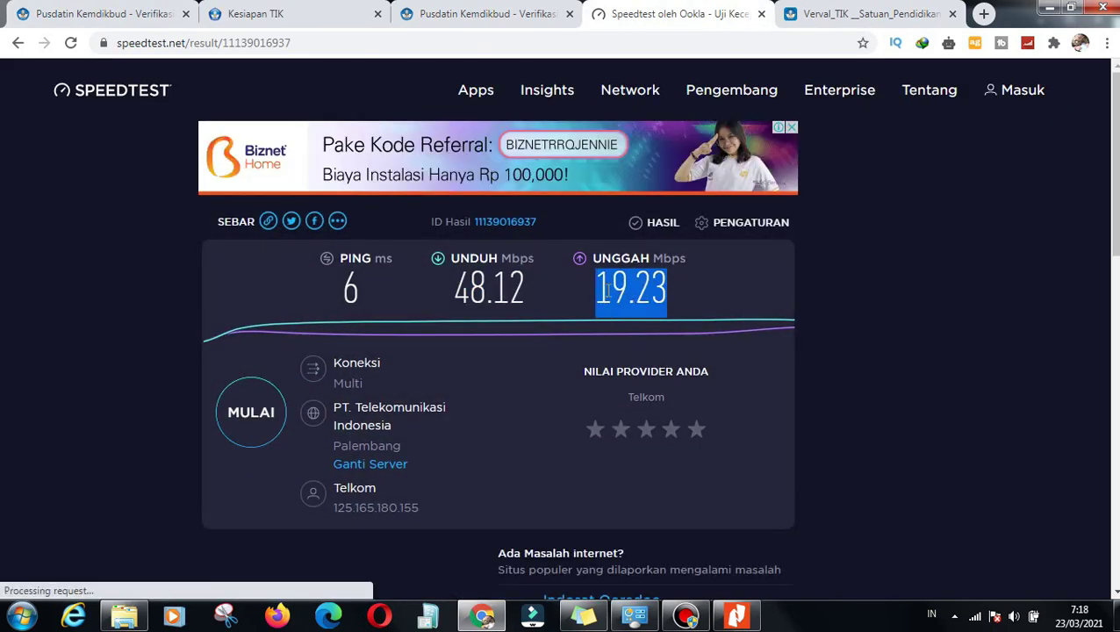
{"action": "left_click", "coordinate": [493, 12]}
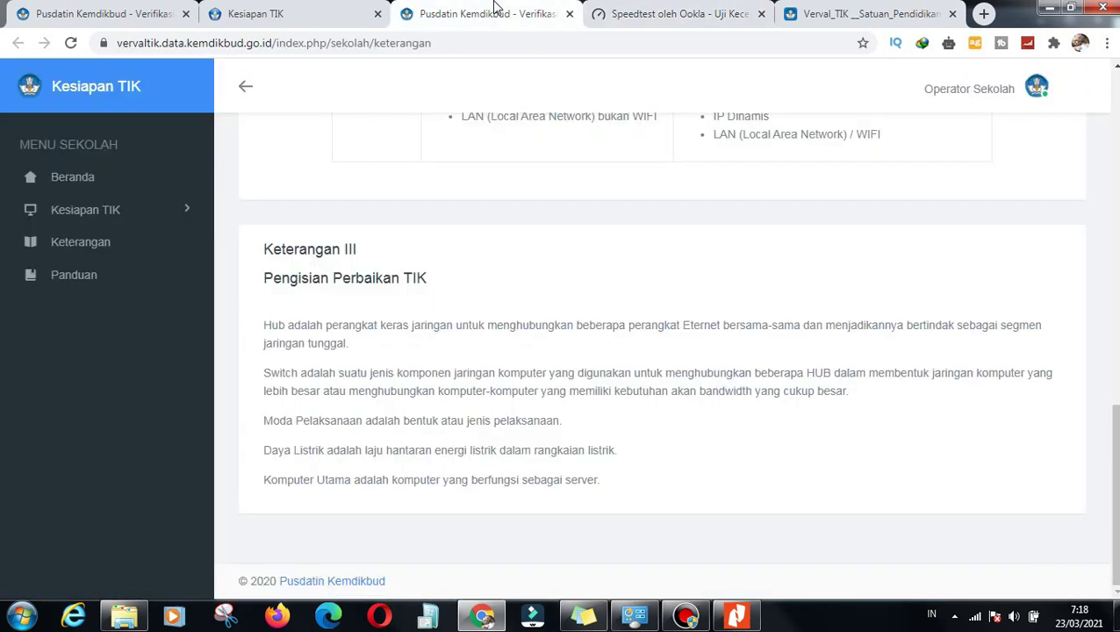
{"action": "left_click", "coordinate": [89, 11]}
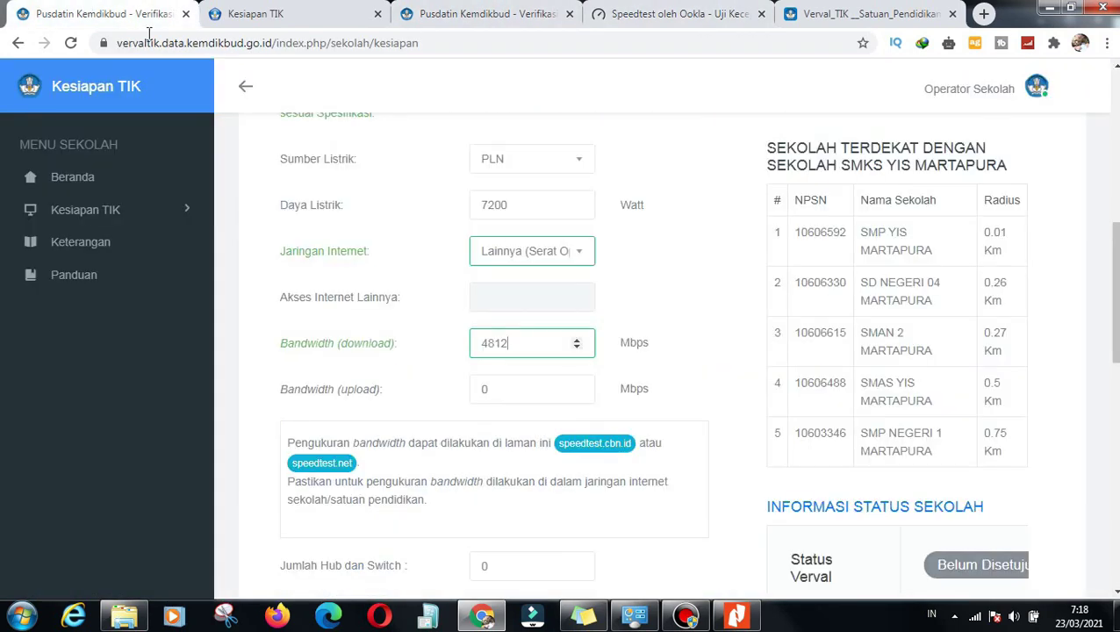
{"action": "double_click", "coordinate": [502, 393]}
{"action": "key", "text": "ctrl+v"}
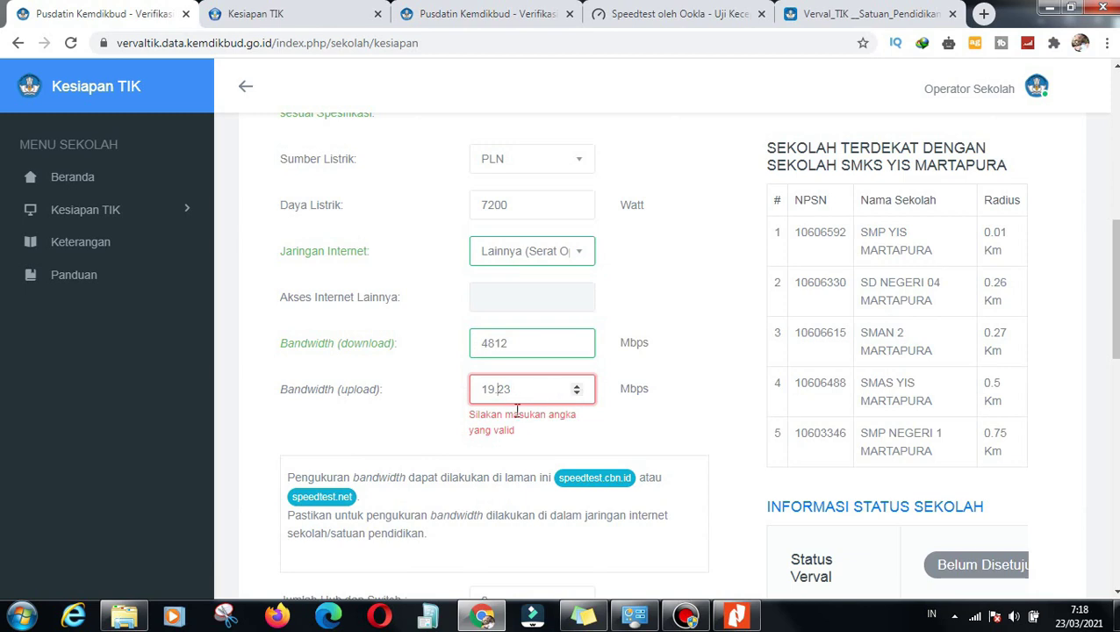
{"action": "key", "text": "BackSpace"}
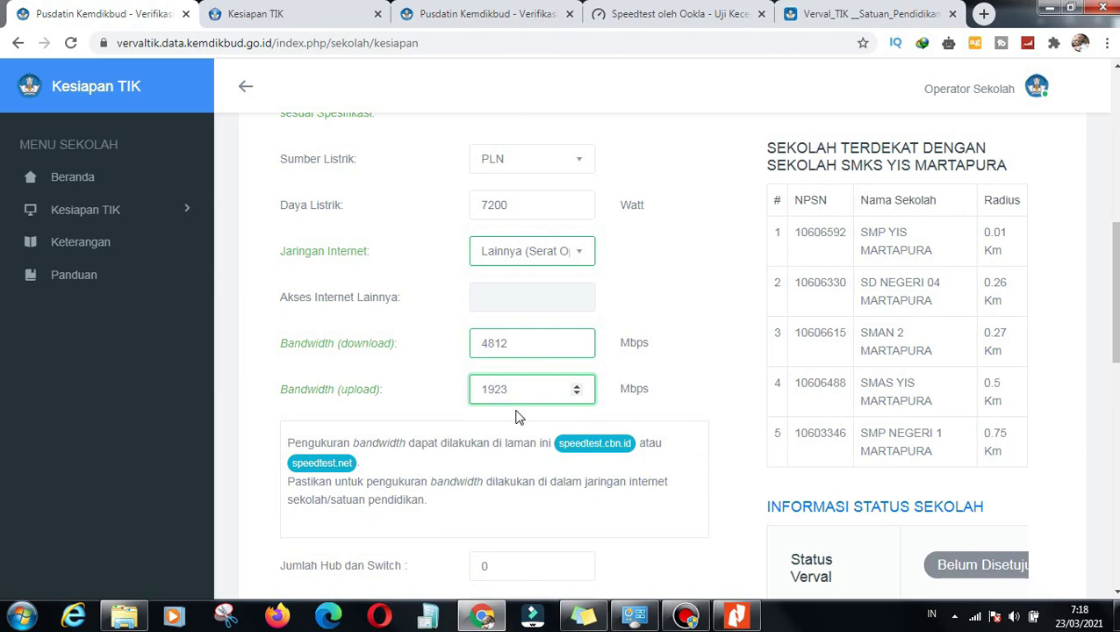
- Compare the Speedtest download and upload results with the bandwidth values entered in the Verval form
{"action": "left_click", "coordinate": [652, 9]}
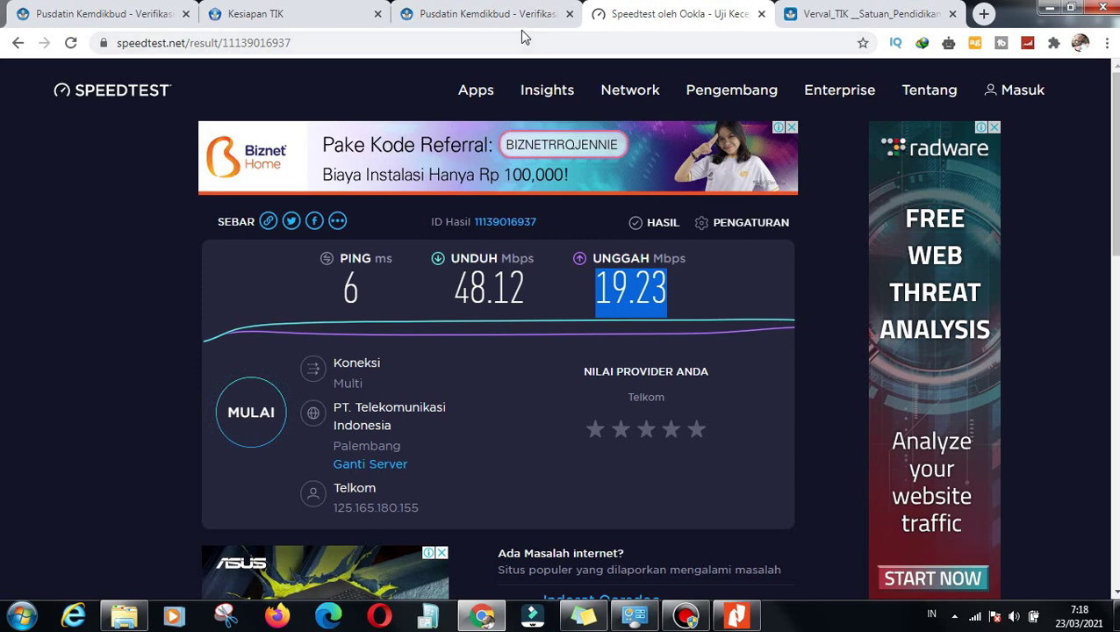
{"action": "left_click", "coordinate": [96, 13]}
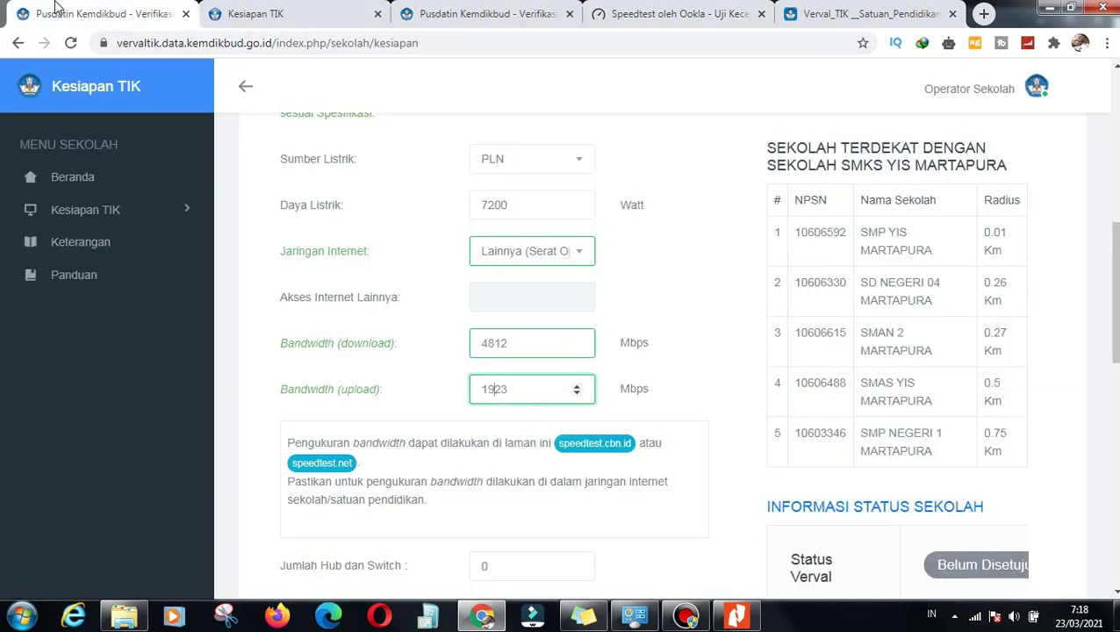
{"action": "scroll", "coordinate": [524, 495], "scroll_direction": "down", "scroll_amount": 1}
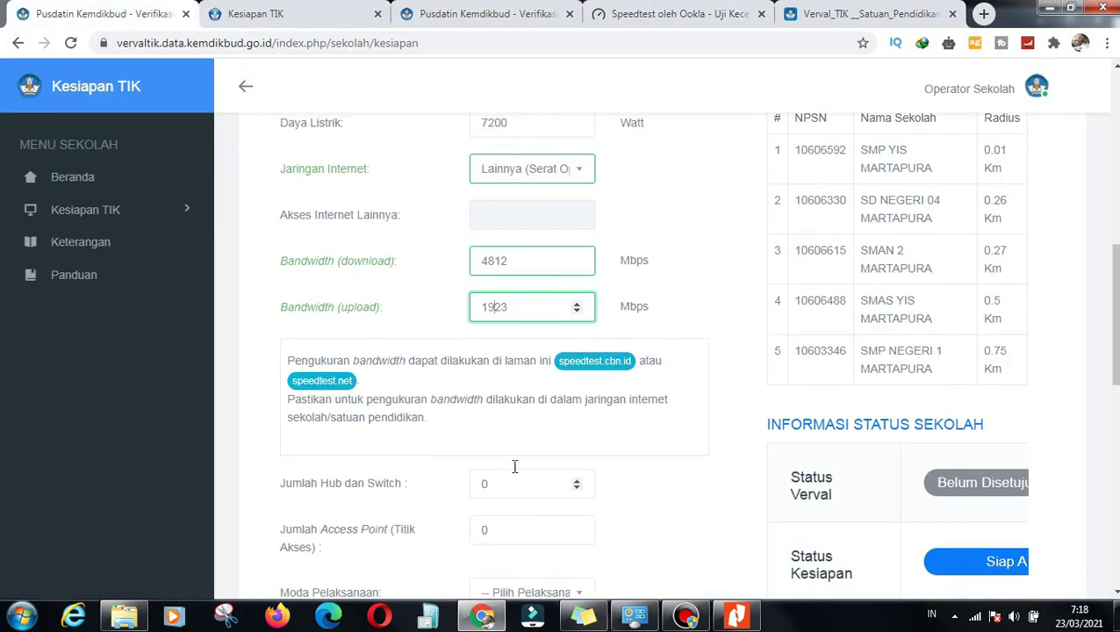
{"action": "scroll", "coordinate": [562, 281], "scroll_direction": "up", "scroll_amount": 2}
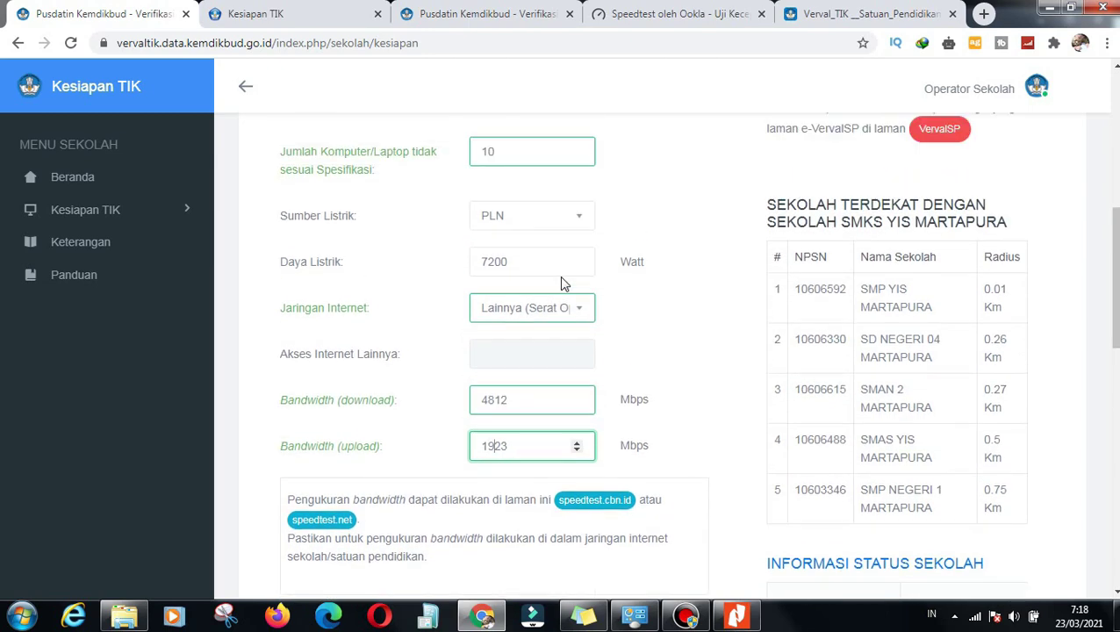
- Set Jumlah Hub dan Switch to 7 and Jumlah Access Point (Titik Akses) to 2
{"action": "scroll", "coordinate": [561, 281], "scroll_direction": "down", "scroll_amount": 3}
{"action": "scroll", "coordinate": [562, 283], "scroll_direction": "down", "scroll_amount": 2}
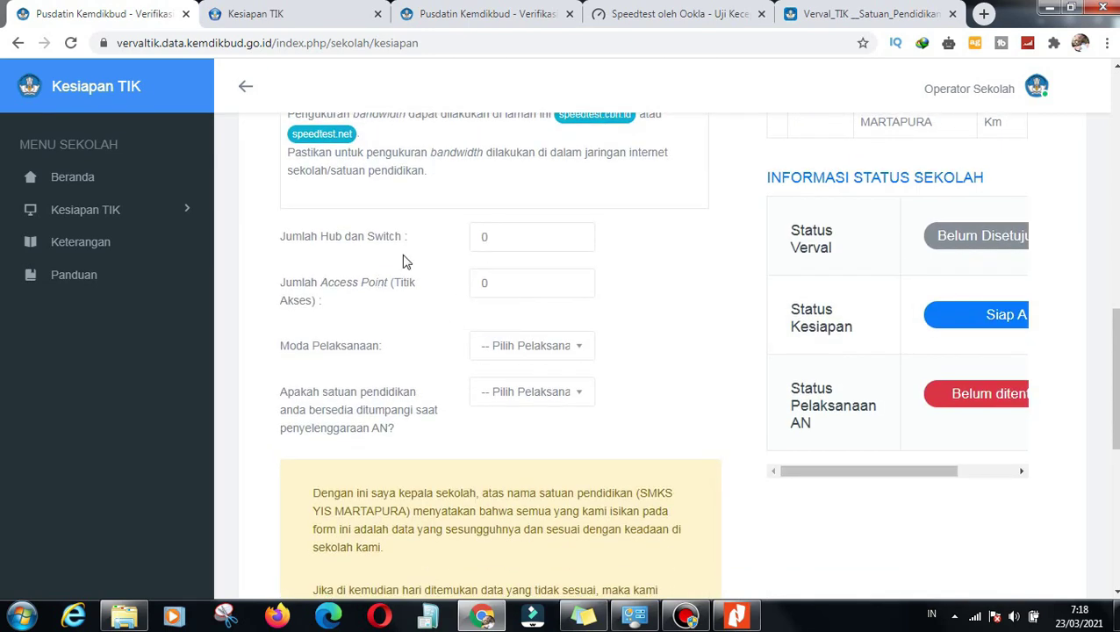
{"action": "left_click", "coordinate": [497, 243]}
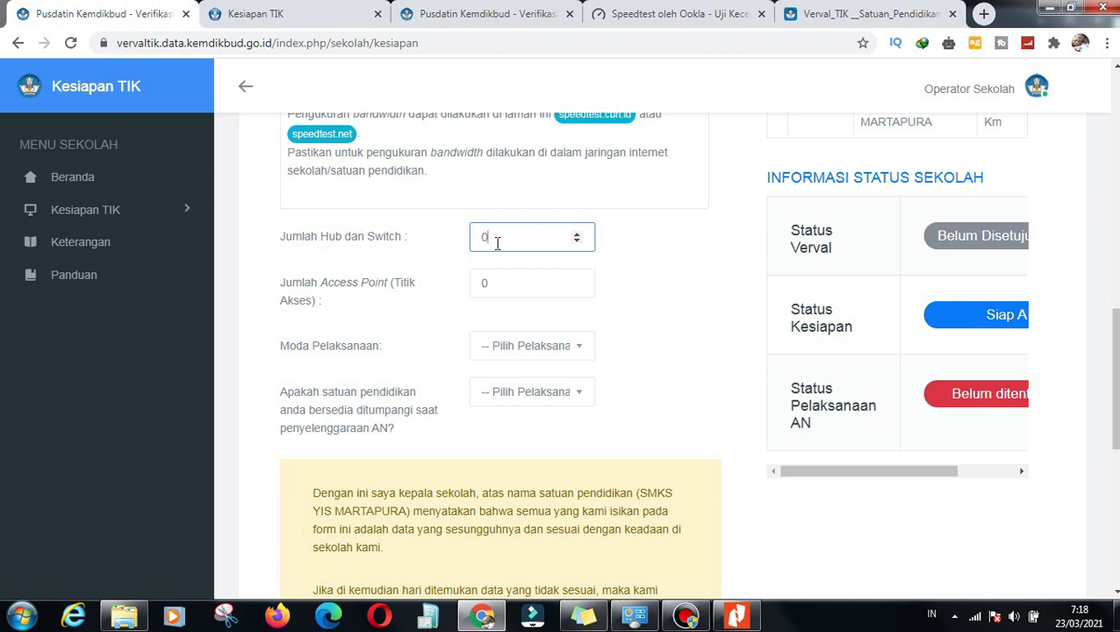
{"action": "left_click_drag", "start_coordinate": [482, 242], "coordinate": [472, 247]}
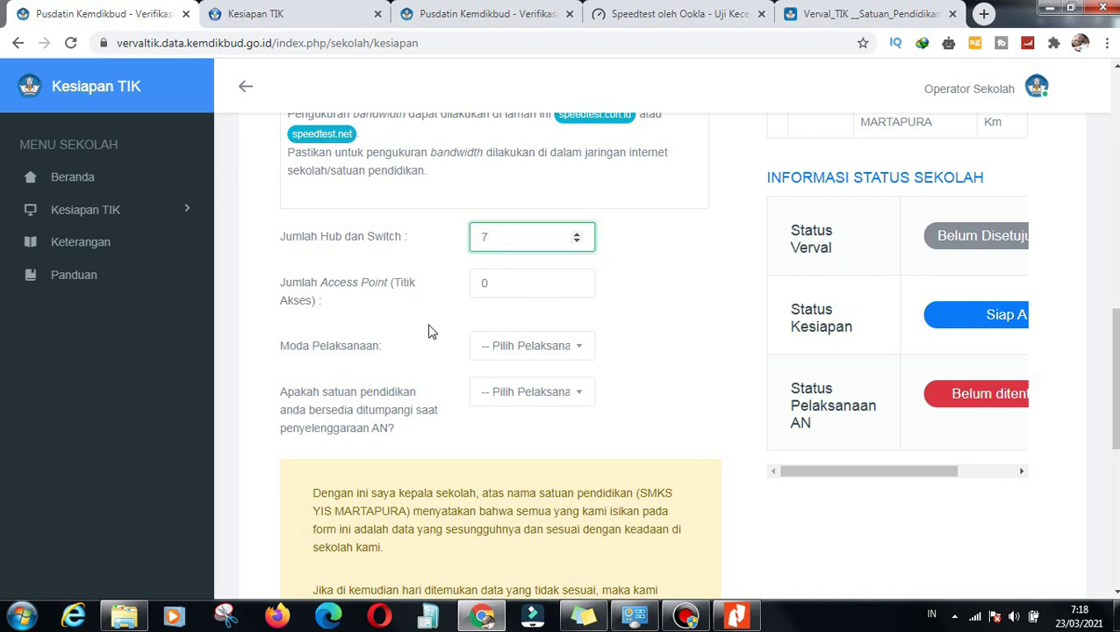
{"action": "key", "text": "Tab"}
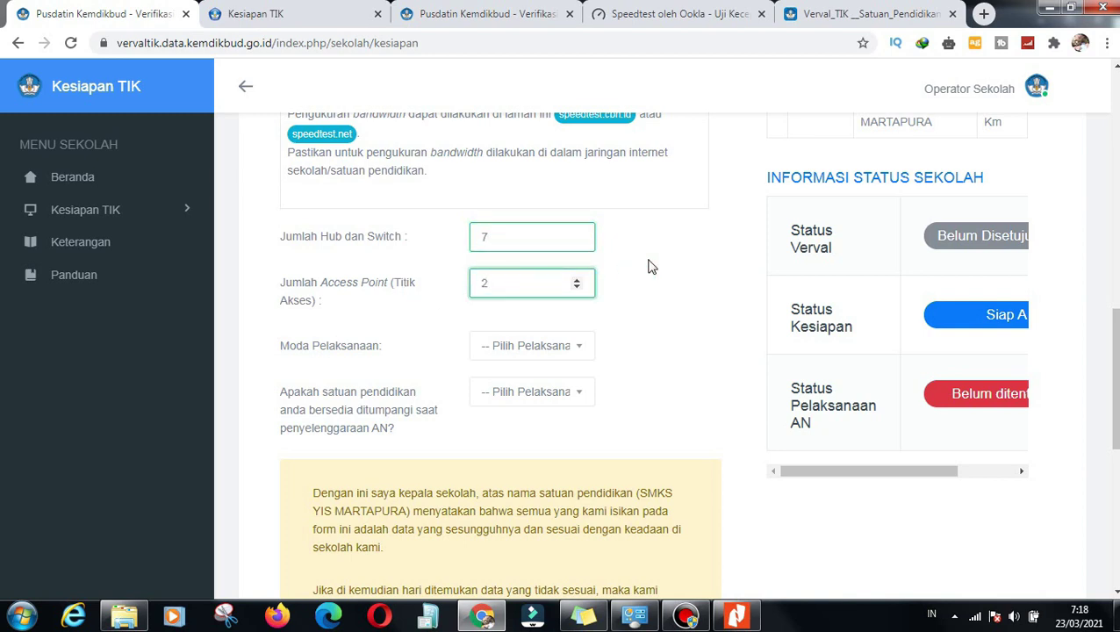
- Set Moda Pelaksanaan to Online and answer Ya to whether the school is willing to host others for the AN
{"action": "left_click", "coordinate": [537, 347]}
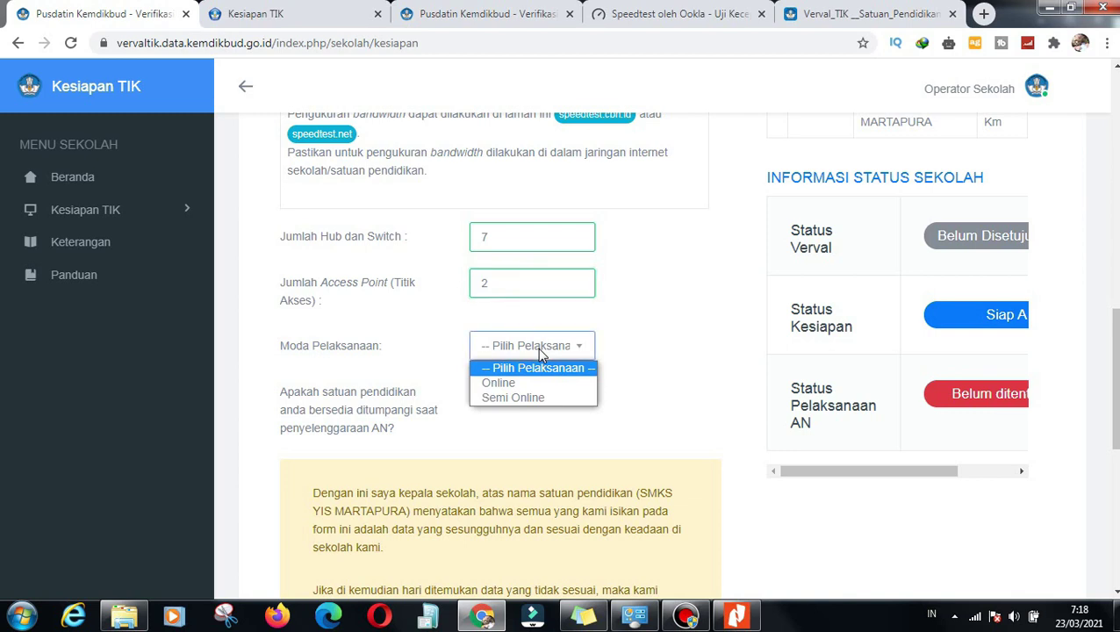
{"action": "left_click", "coordinate": [505, 386]}
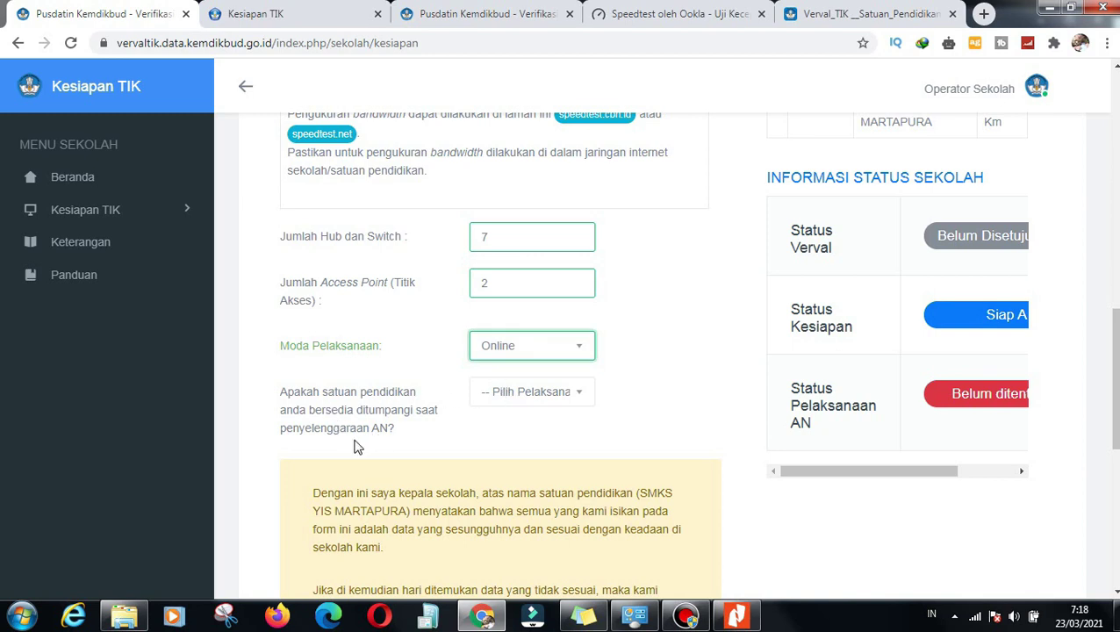
{"action": "left_click", "coordinate": [521, 395]}
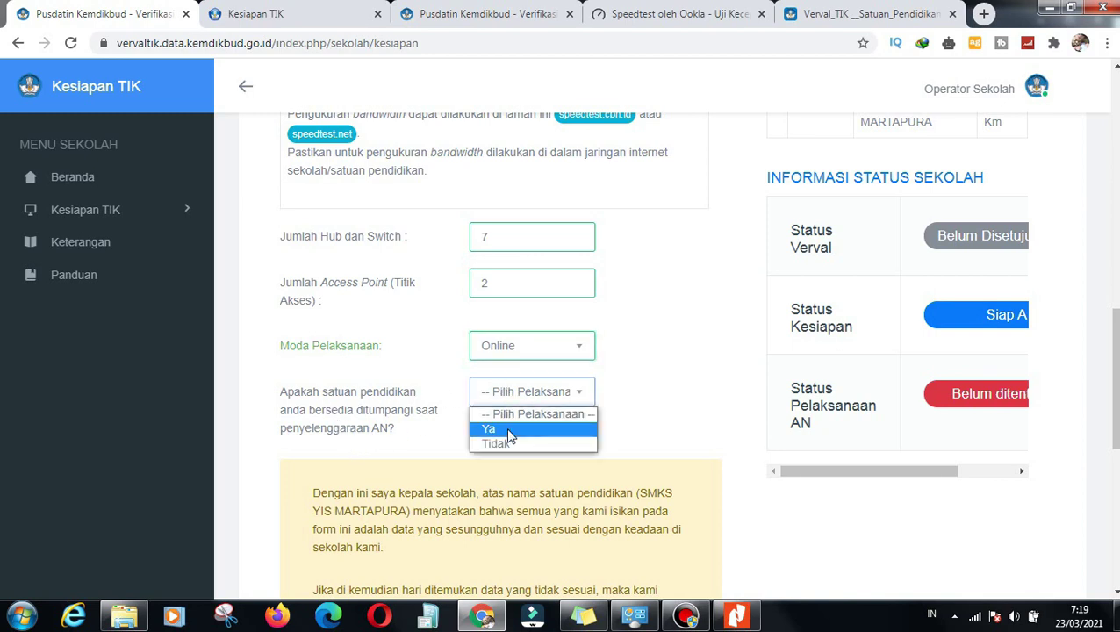
{"action": "left_click", "coordinate": [502, 426]}
- Tick the mandatory confirmation of the school principal's declaration below the form entries
{"action": "scroll", "coordinate": [680, 365], "scroll_direction": "down", "scroll_amount": 1}
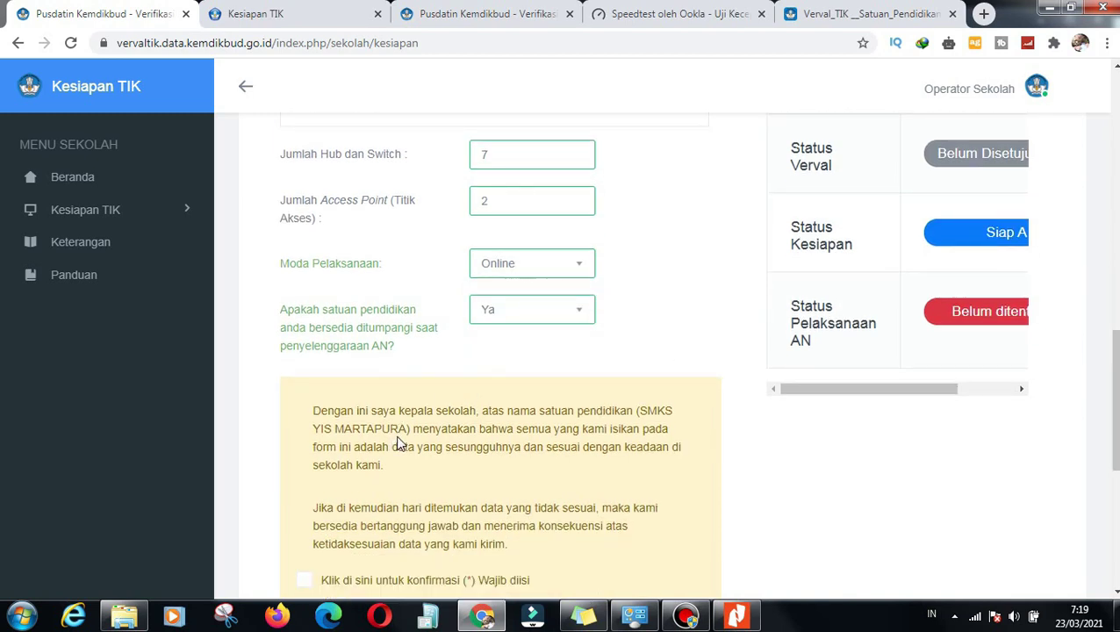
{"action": "scroll", "coordinate": [396, 443], "scroll_direction": "down", "scroll_amount": 1}
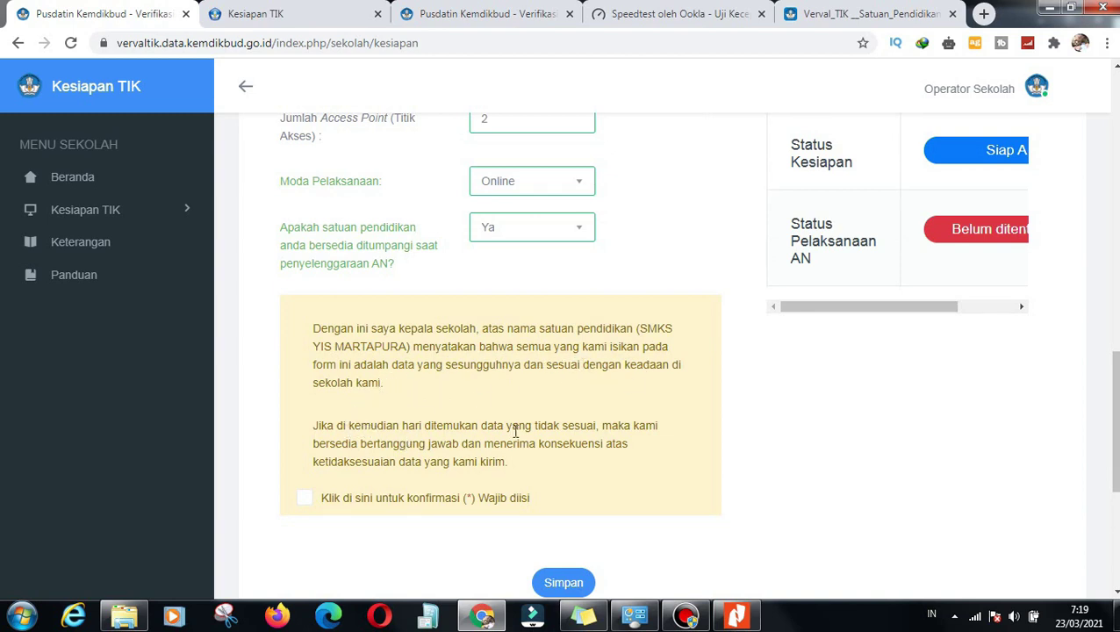
{"action": "scroll", "coordinate": [492, 475], "scroll_direction": "down", "scroll_amount": 1}
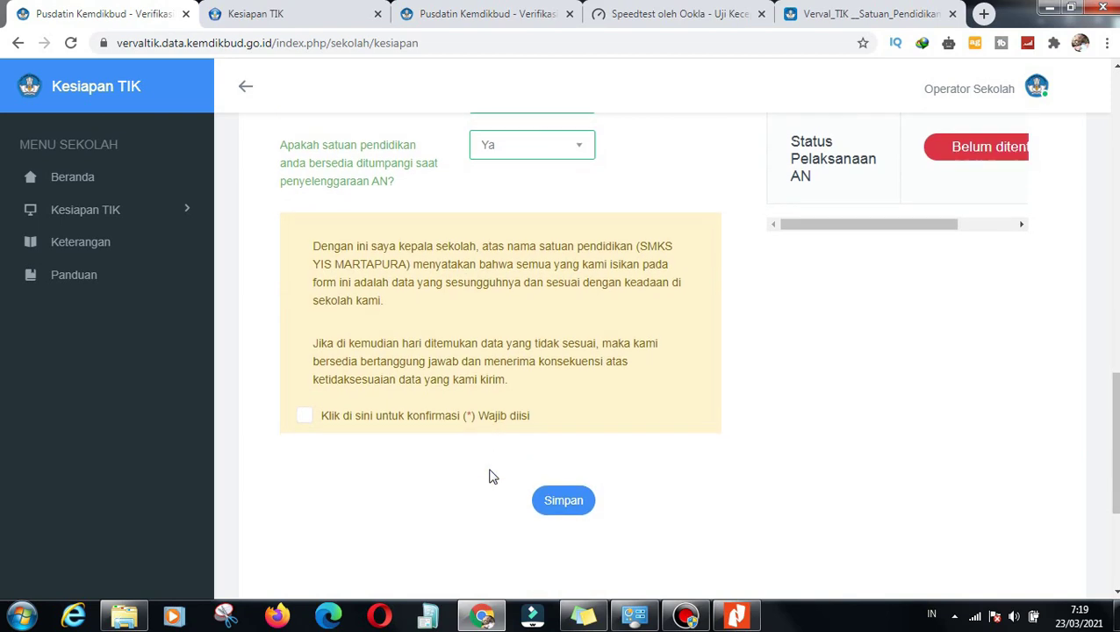
{"action": "left_click", "coordinate": [306, 419]}
- Review the completed Kesiapan TIK entries, including computer counts, internet network, bandwidth and school status, before saving
{"action": "scroll", "coordinate": [775, 362], "scroll_direction": "up", "scroll_amount": 5}
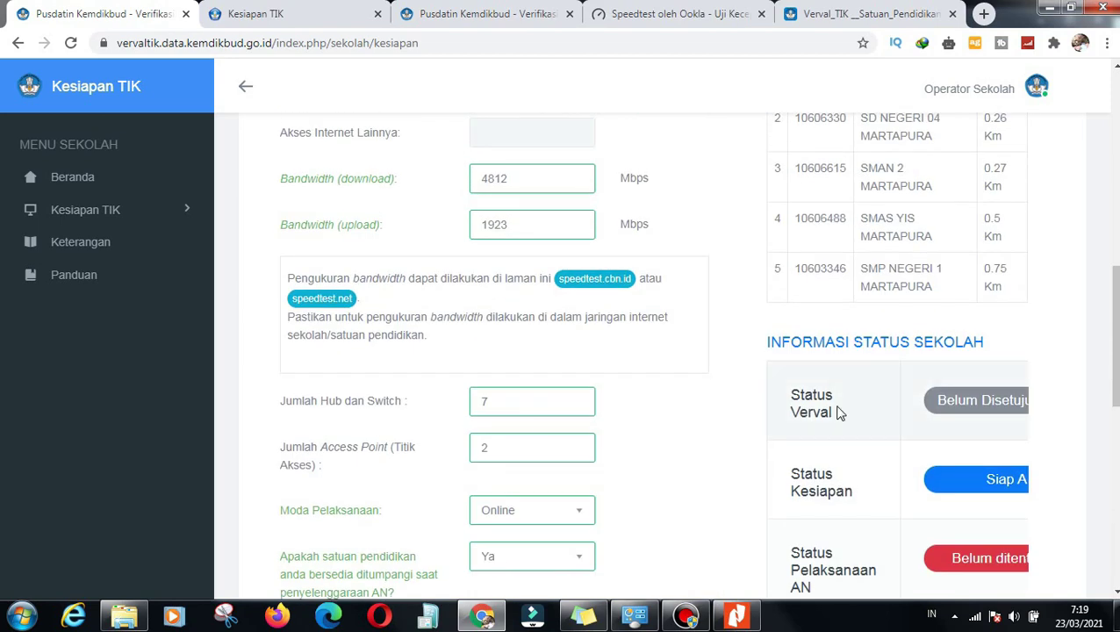
{"action": "scroll", "coordinate": [898, 452], "scroll_direction": "down", "scroll_amount": 1}
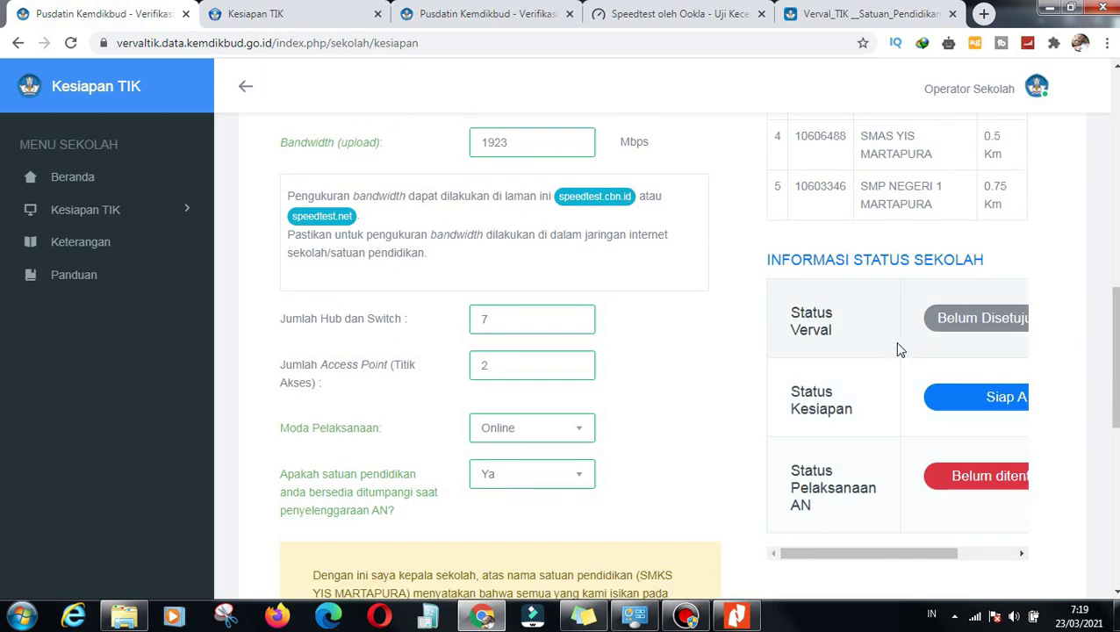
{"action": "scroll", "coordinate": [894, 307], "scroll_direction": "up", "scroll_amount": 2}
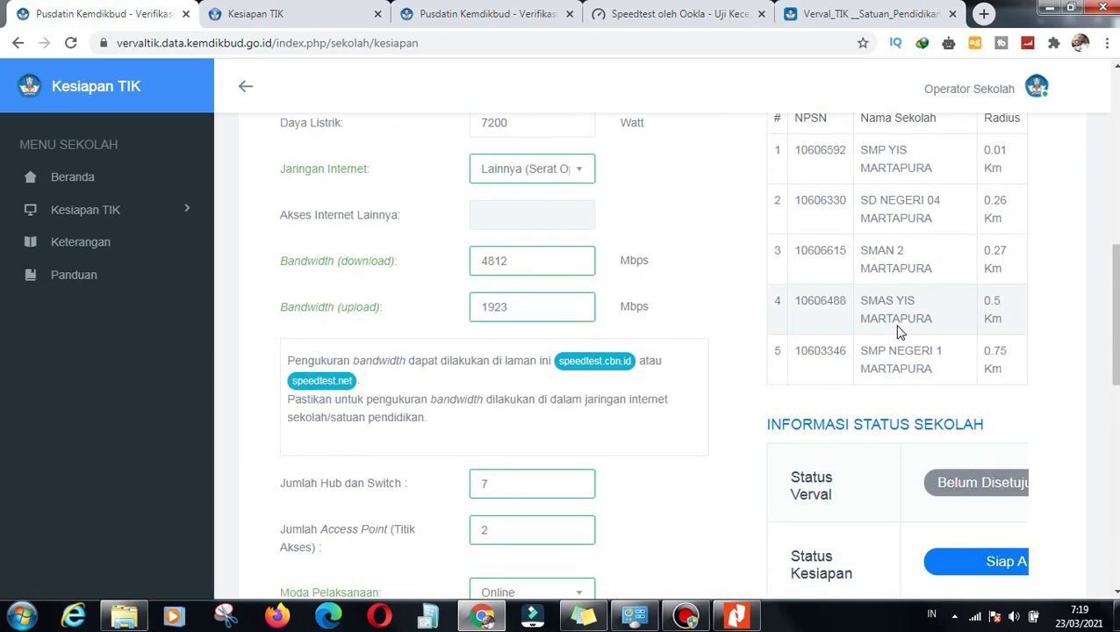
{"action": "scroll", "coordinate": [842, 333], "scroll_direction": "up", "scroll_amount": 2}
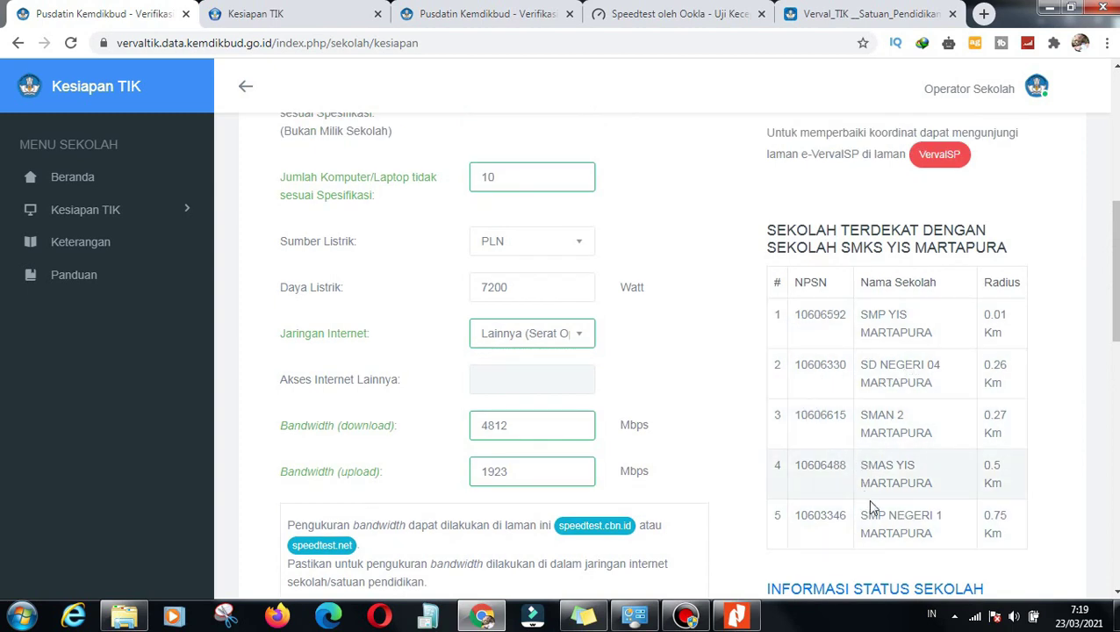
{"action": "scroll", "coordinate": [753, 333], "scroll_direction": "down", "scroll_amount": 6}
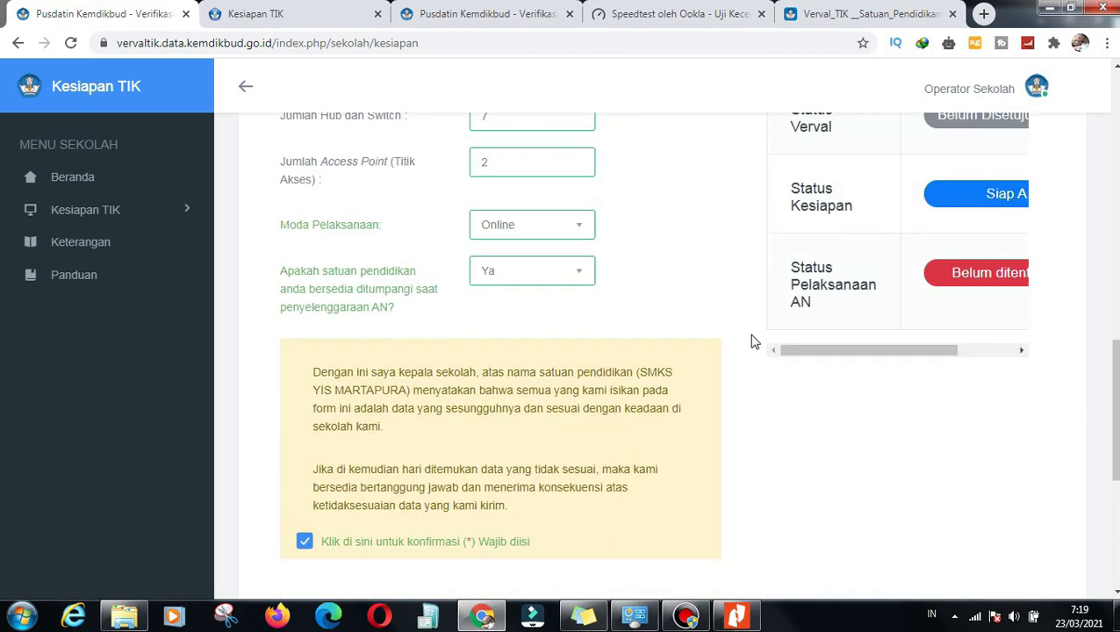
{"action": "scroll", "coordinate": [687, 530], "scroll_direction": "down", "scroll_amount": 2}
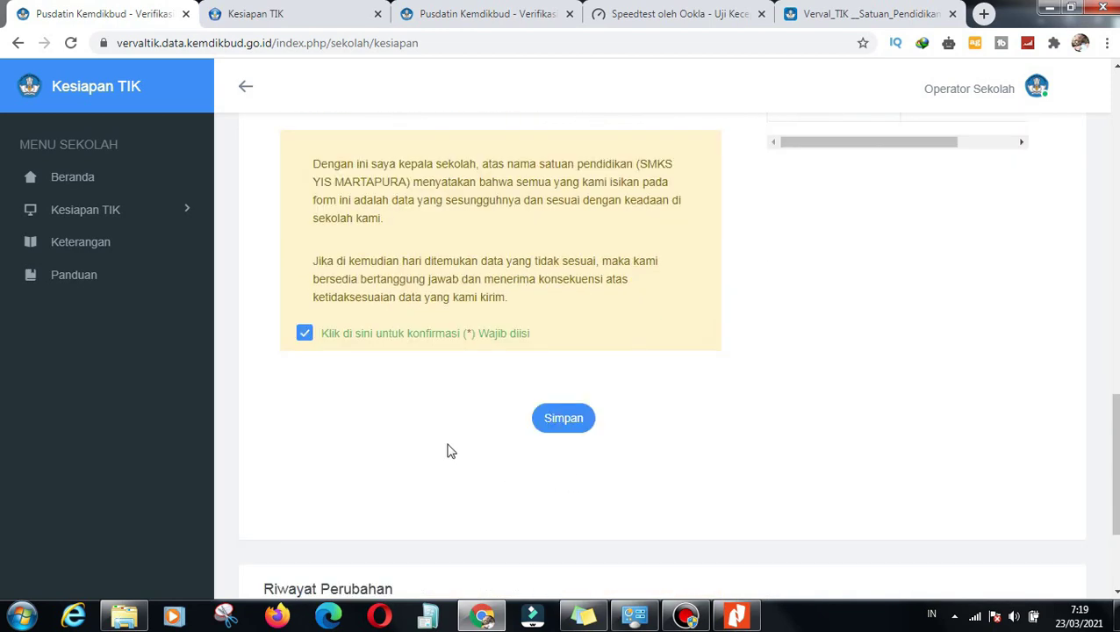
{"action": "scroll", "coordinate": [513, 415], "scroll_direction": "down", "scroll_amount": 1}
{"action": "scroll", "coordinate": [475, 360], "scroll_direction": "down", "scroll_amount": 1}
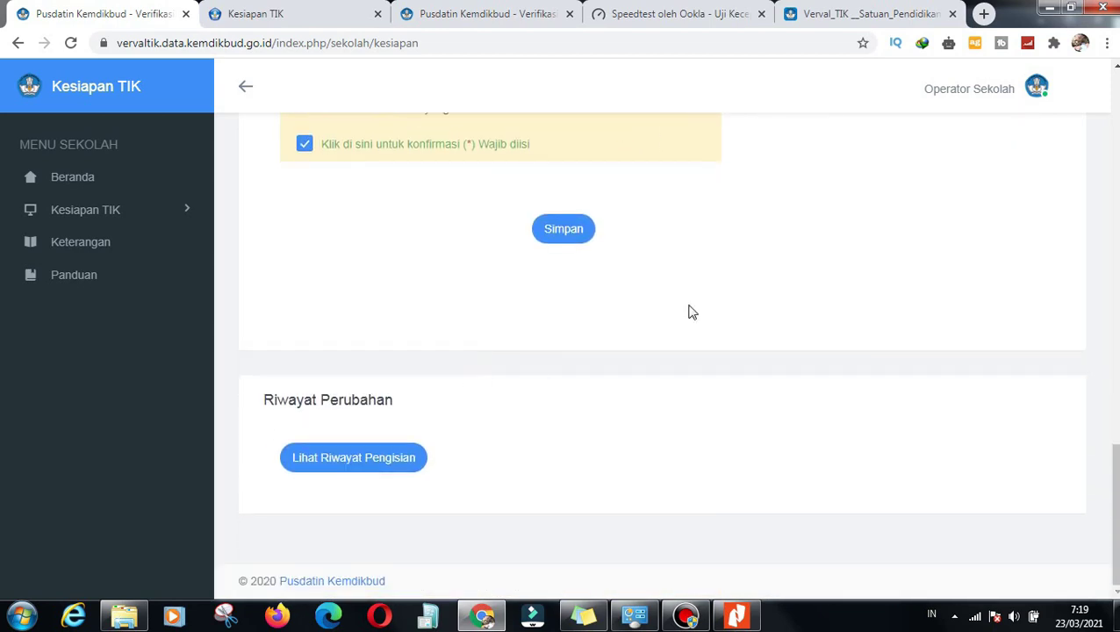
{"action": "scroll", "coordinate": [607, 306], "scroll_direction": "up", "scroll_amount": 1}
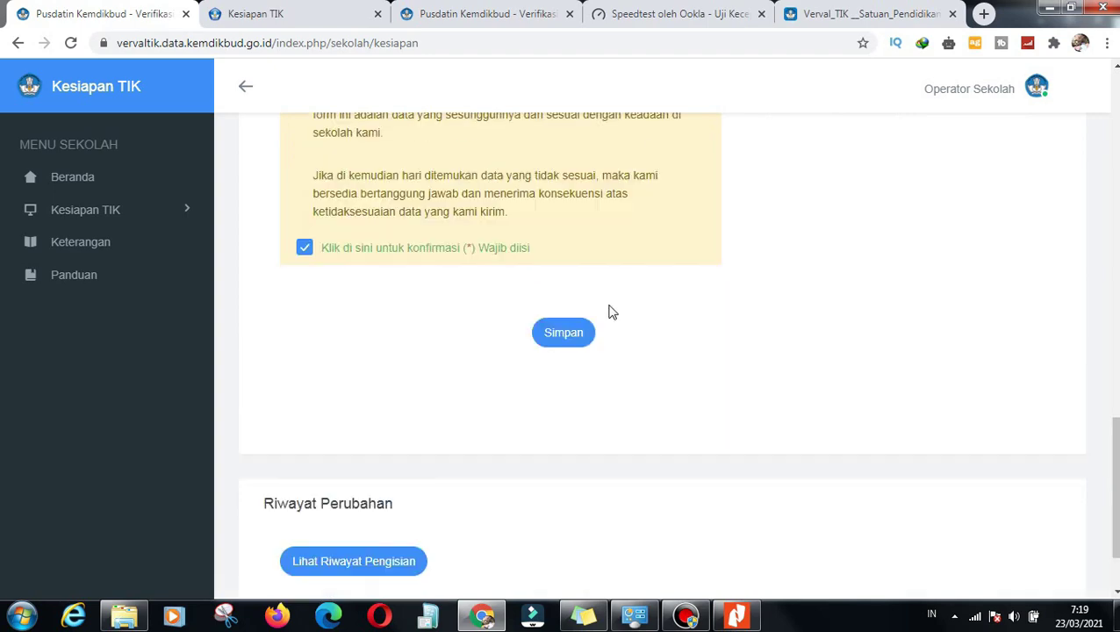
{"action": "scroll", "coordinate": [612, 311], "scroll_direction": "up", "scroll_amount": 8}
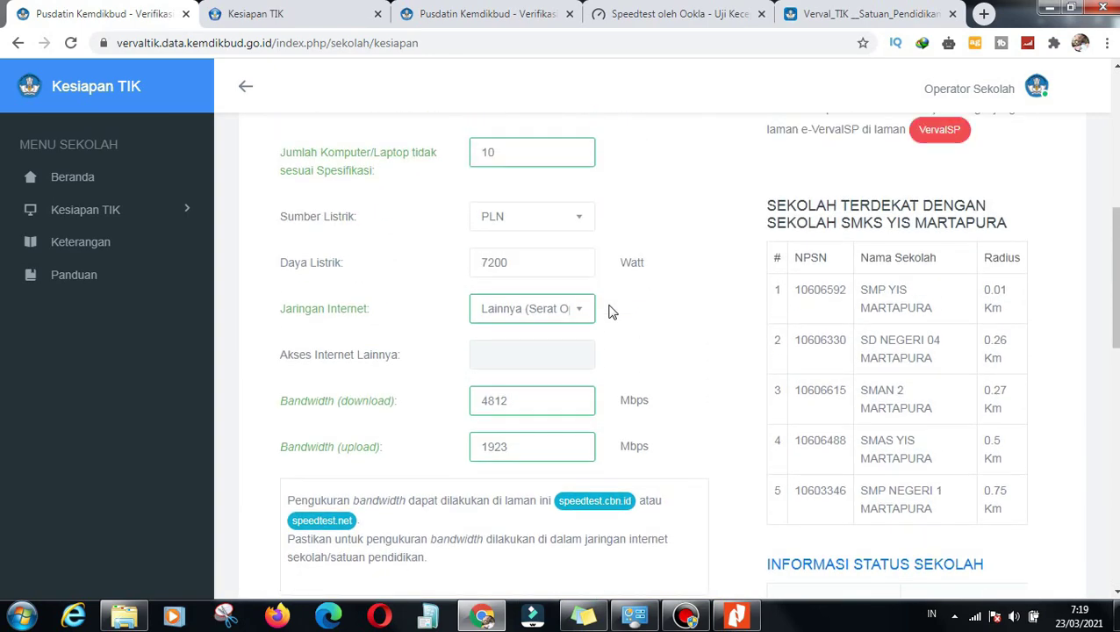
{"action": "scroll", "coordinate": [612, 312], "scroll_direction": "up", "scroll_amount": 3}
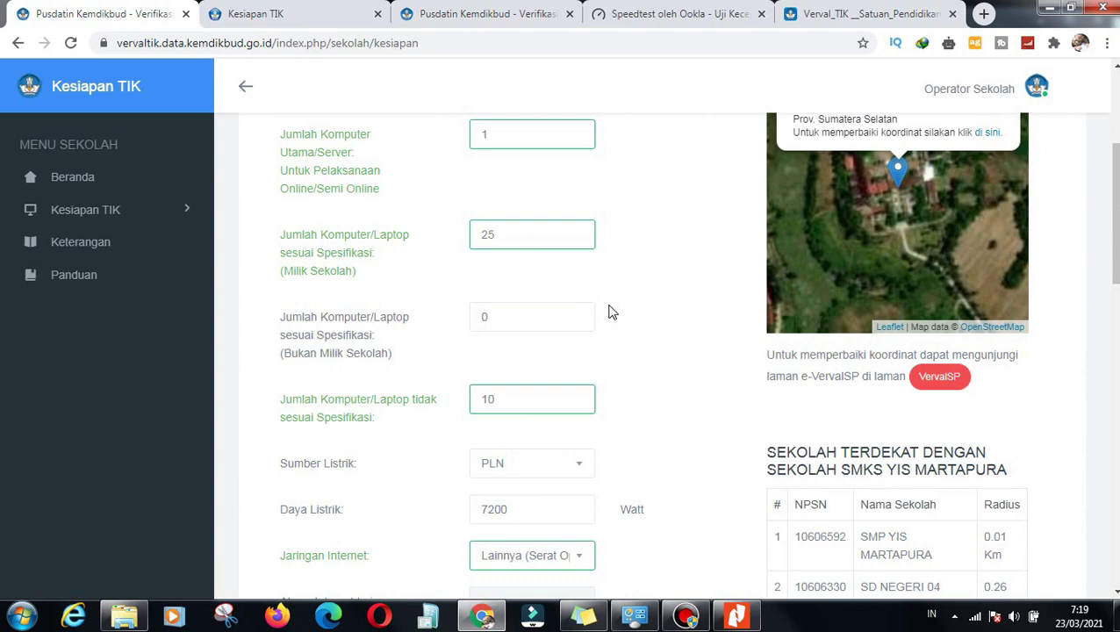
{"action": "scroll", "coordinate": [611, 312], "scroll_direction": "up", "scroll_amount": 2}
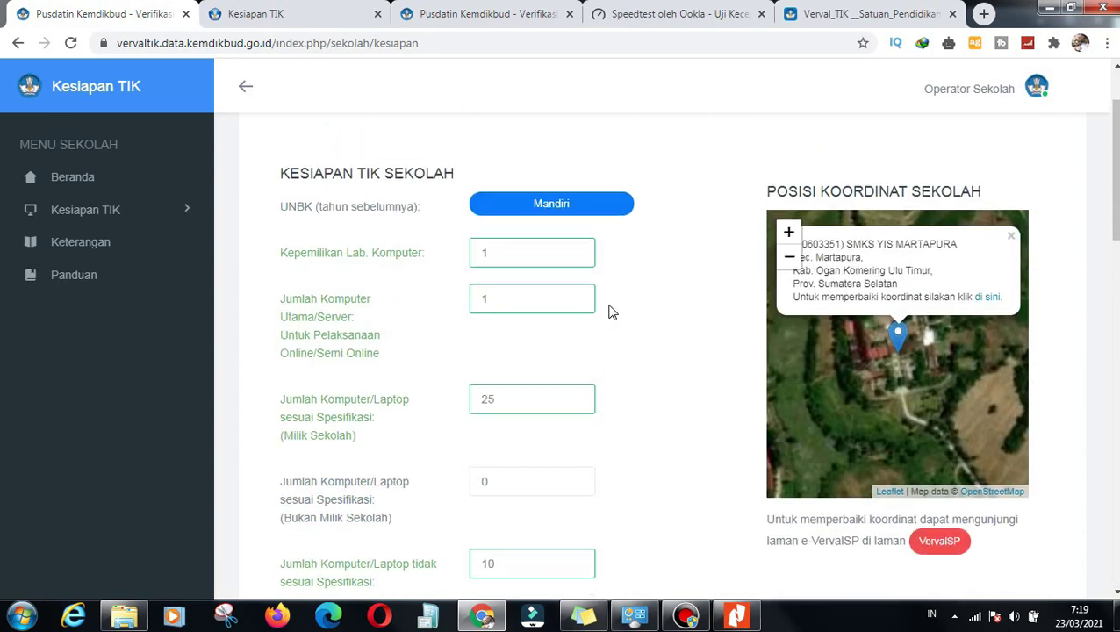
{"action": "scroll", "coordinate": [611, 311], "scroll_direction": "down", "scroll_amount": 1}
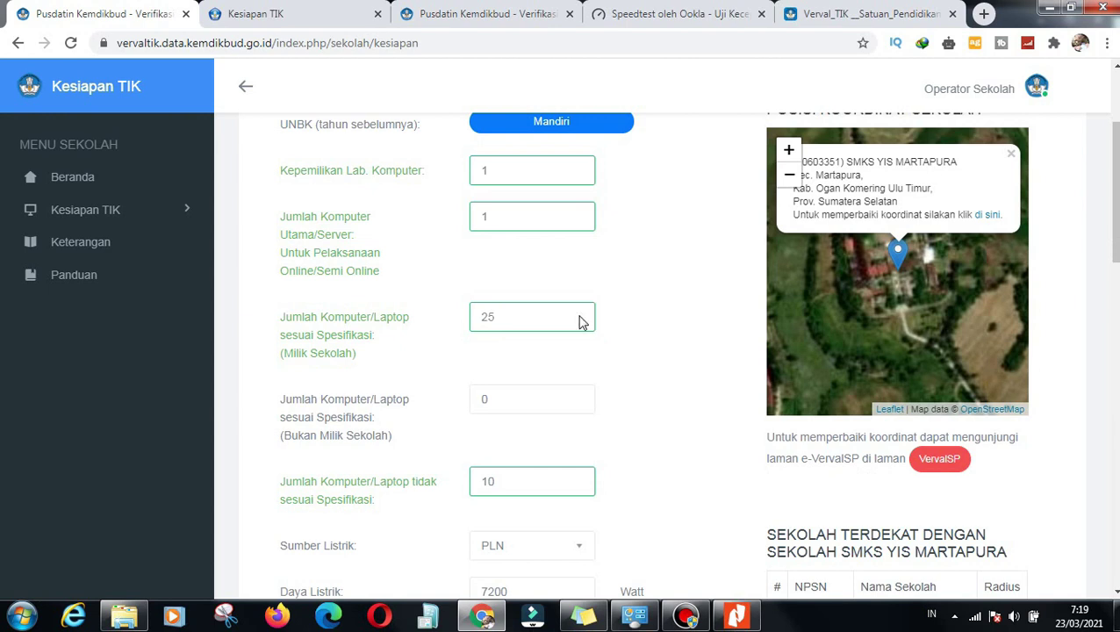
{"action": "left_click", "coordinate": [567, 317]}
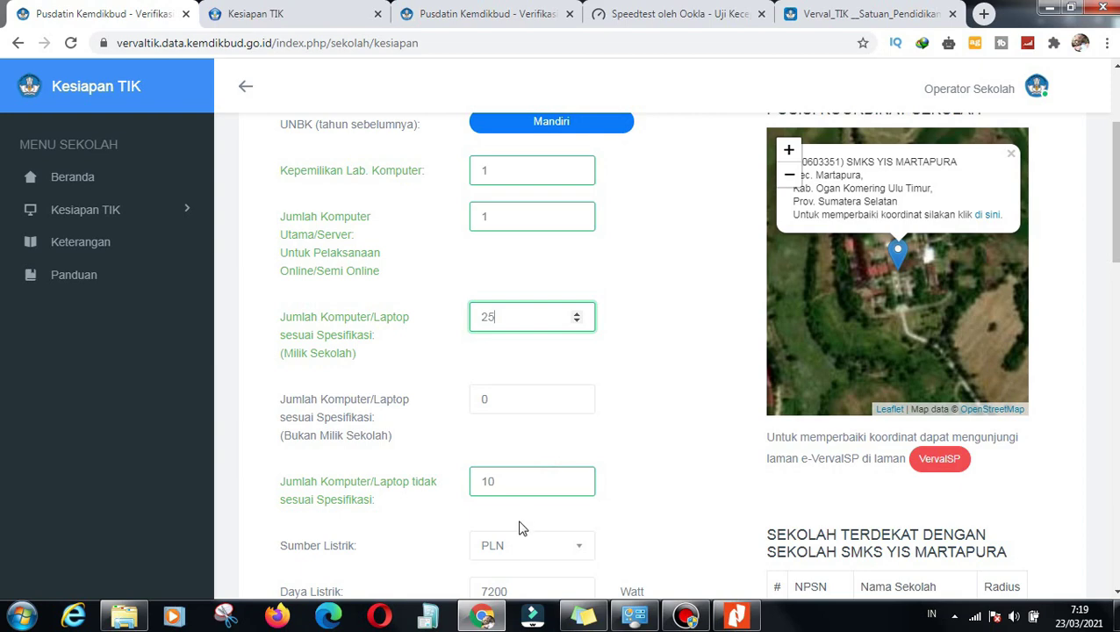
{"action": "scroll", "coordinate": [519, 528], "scroll_direction": "down", "scroll_amount": 2}
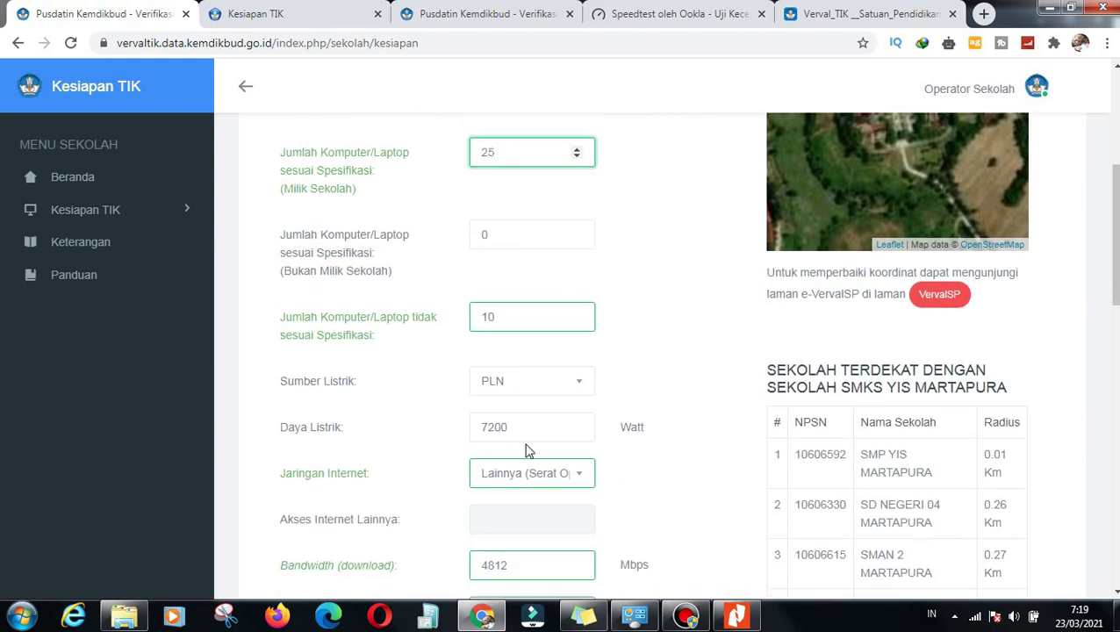
{"action": "scroll", "coordinate": [600, 500], "scroll_direction": "down", "scroll_amount": 3}
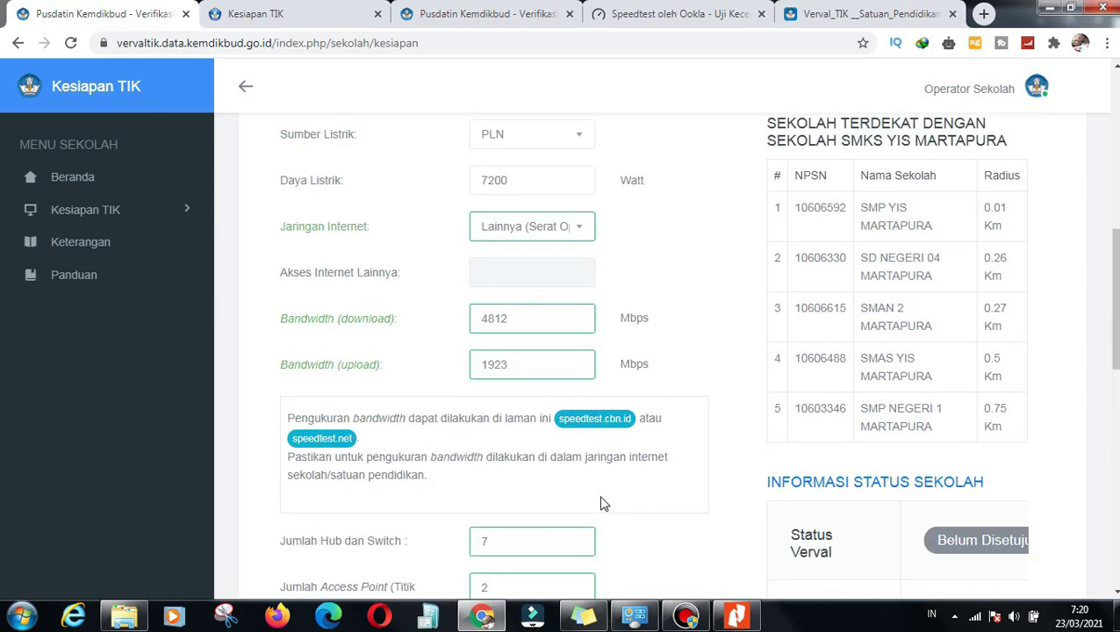
- Try Bandwidth (download) as 48 and Bandwidth (upload) as 19, and restore them to 4812 and 1923
{"action": "left_click", "coordinate": [533, 320]}
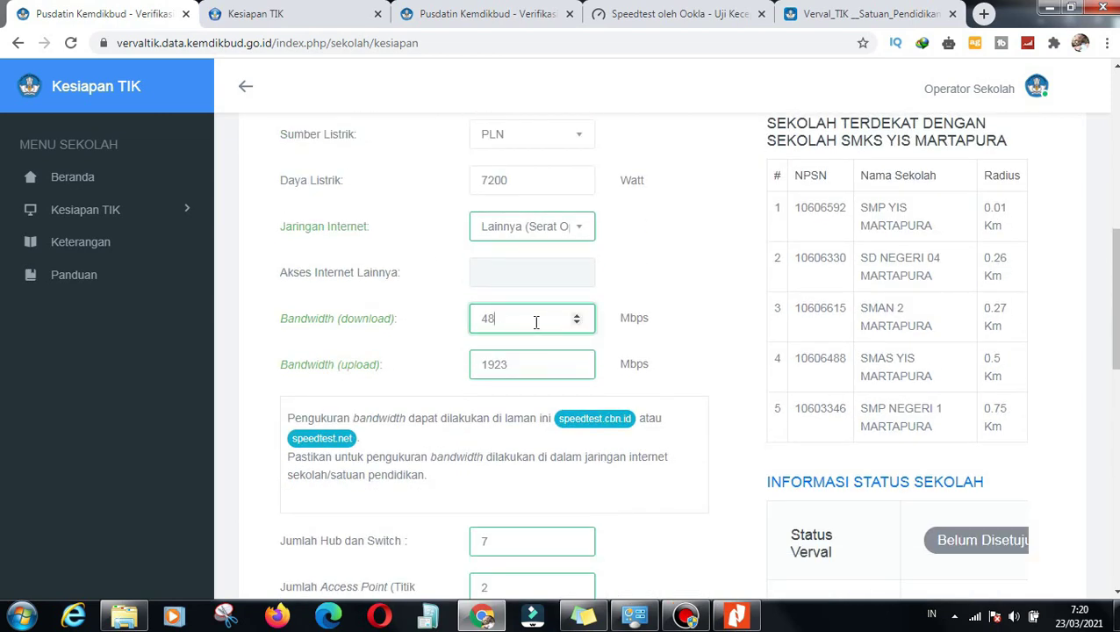
{"action": "left_click", "coordinate": [540, 363]}
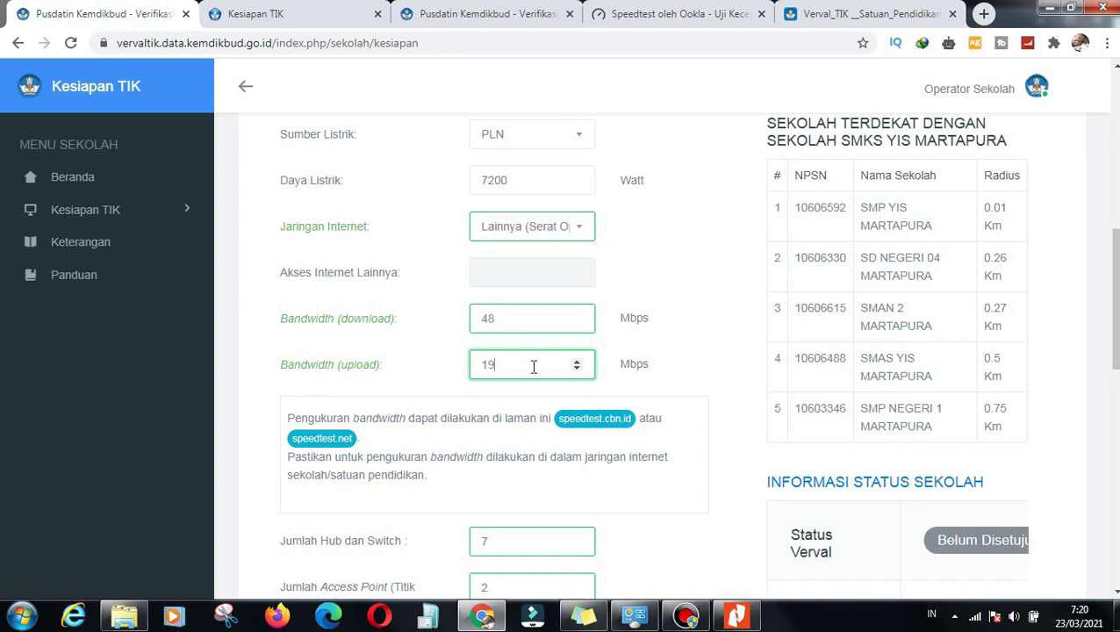
{"action": "type", "text": "3"}
{"action": "left_click", "coordinate": [512, 321]}
{"action": "type", "text": "12"}
- Save the completed Kesiapan TIK form
{"action": "scroll", "coordinate": [748, 369], "scroll_direction": "down", "scroll_amount": 2}
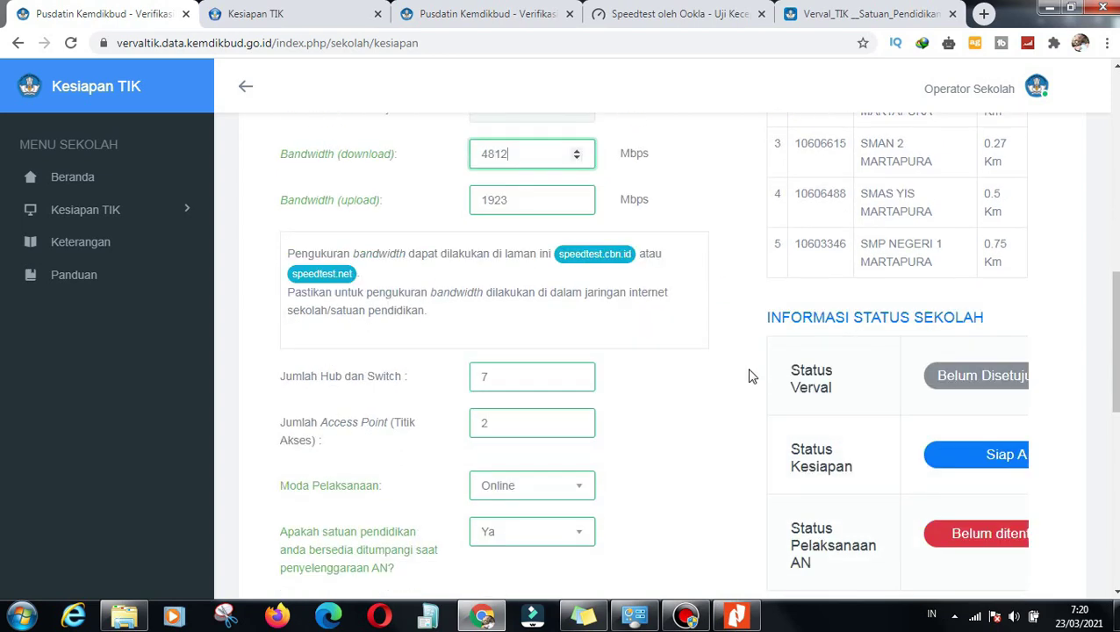
{"action": "scroll", "coordinate": [749, 375], "scroll_direction": "down", "scroll_amount": 5}
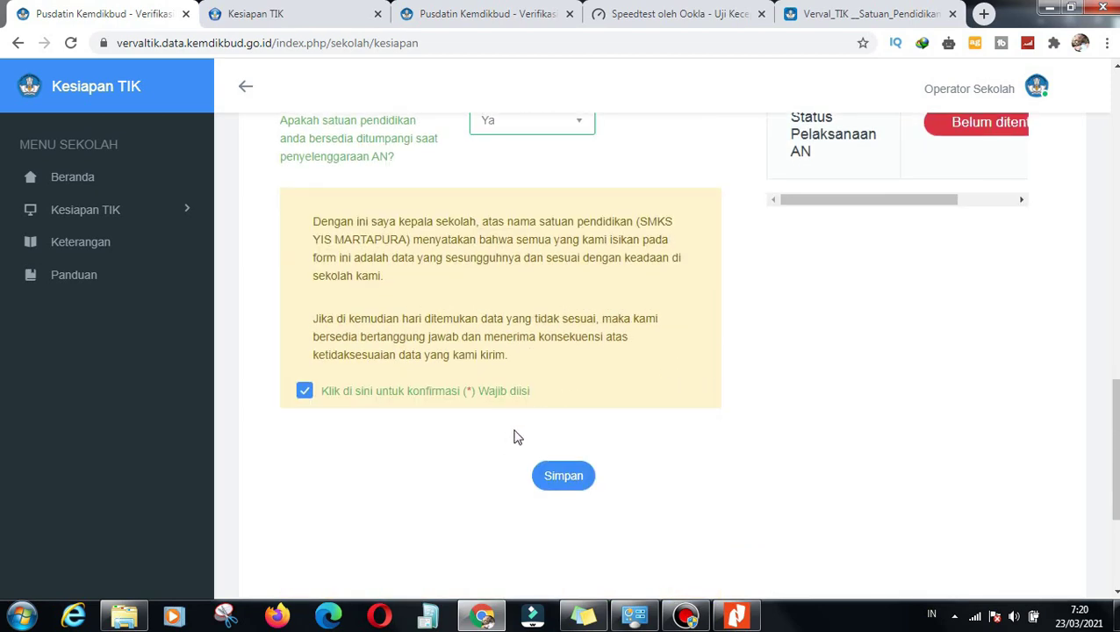
{"action": "left_click", "coordinate": [548, 471]}
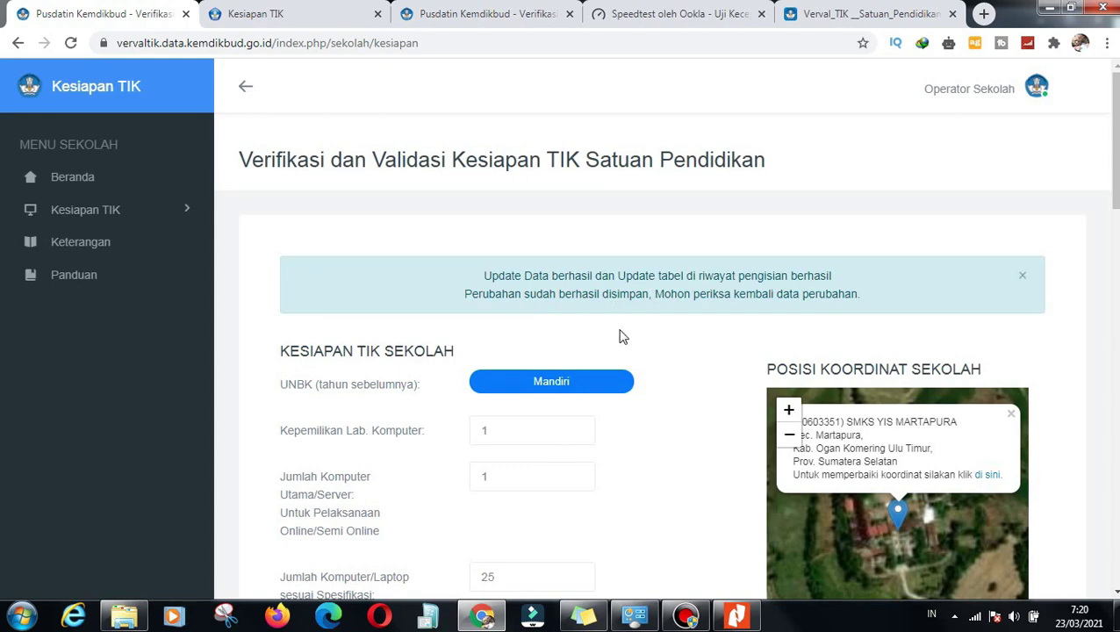
- Recheck the saved form entries, confirm the principal's declaration again and resave the form
{"action": "scroll", "coordinate": [620, 336], "scroll_direction": "down", "scroll_amount": 8}
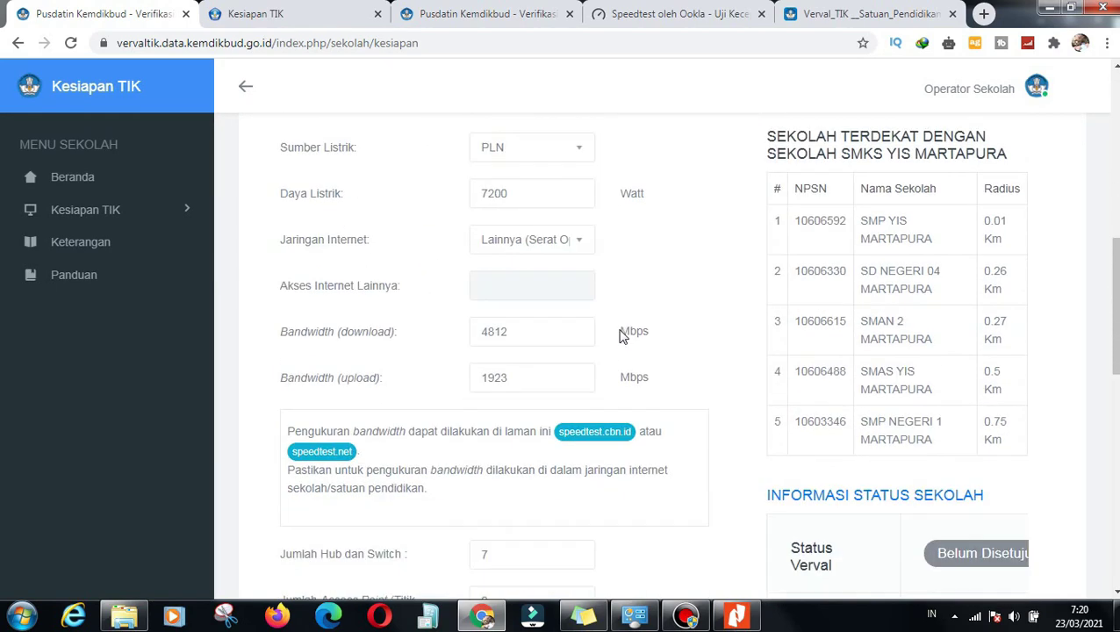
{"action": "scroll", "coordinate": [620, 336], "scroll_direction": "down", "scroll_amount": 3}
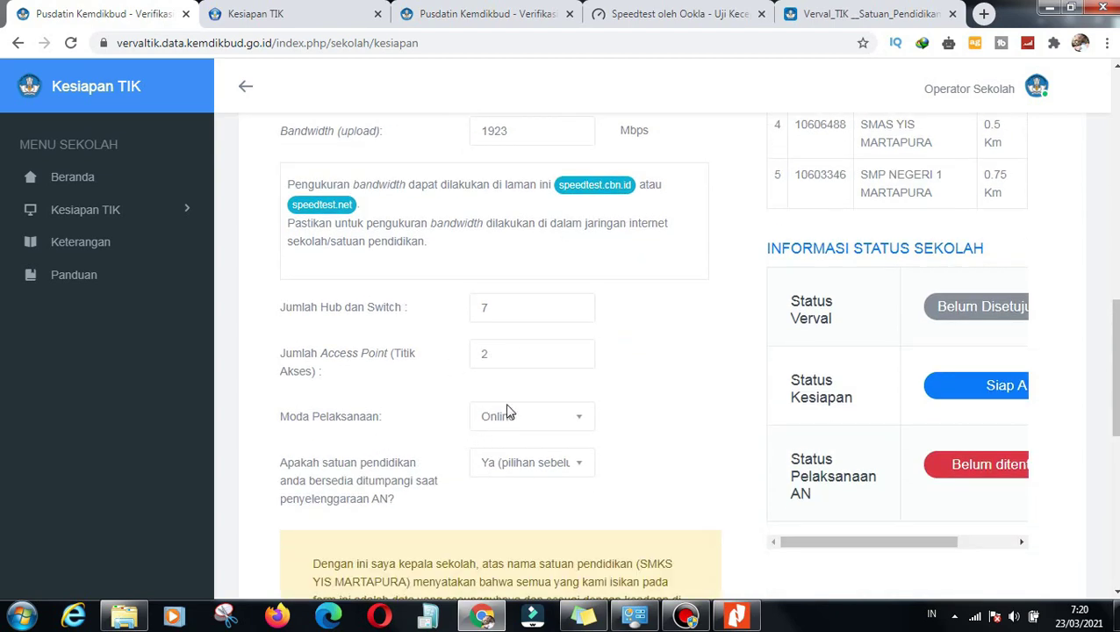
{"action": "scroll", "coordinate": [649, 419], "scroll_direction": "down", "scroll_amount": 2}
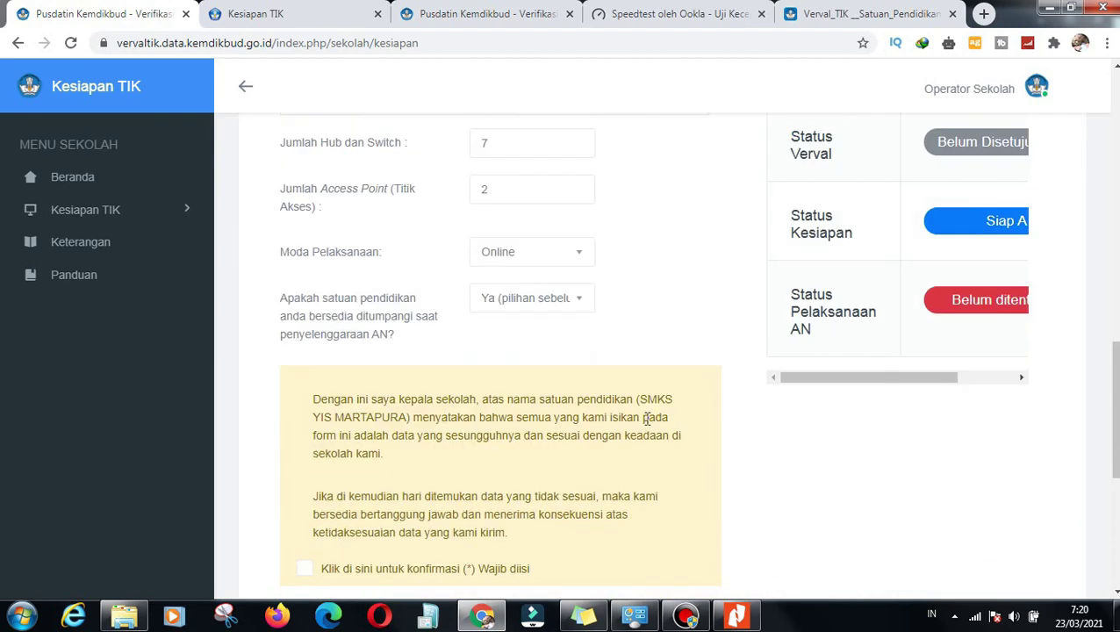
{"action": "scroll", "coordinate": [647, 419], "scroll_direction": "down", "scroll_amount": 2}
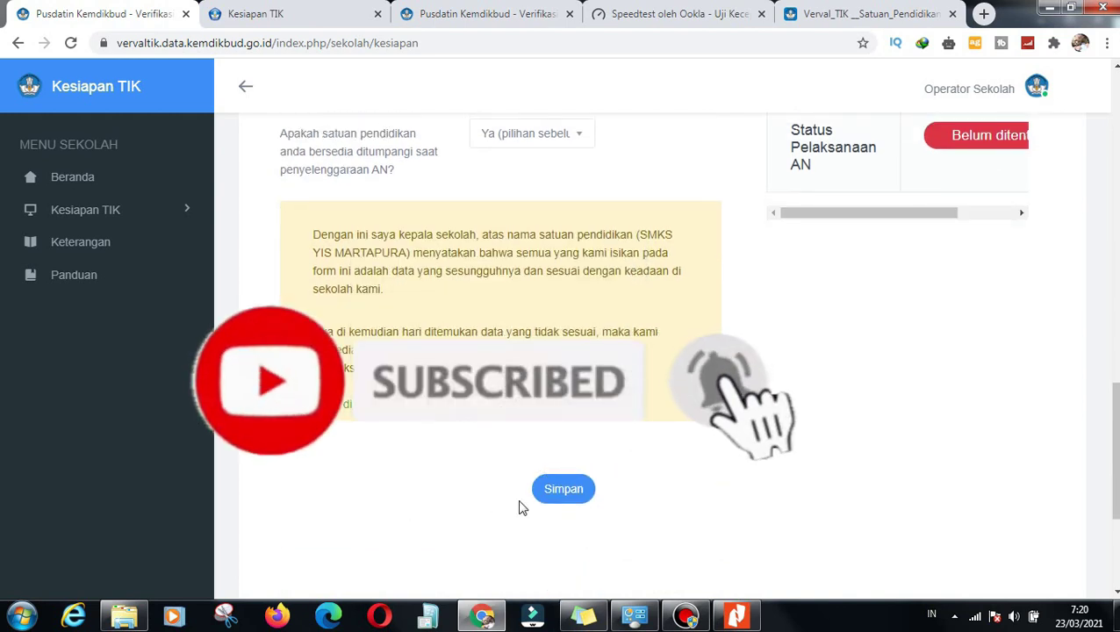
{"action": "left_click", "coordinate": [558, 493]}
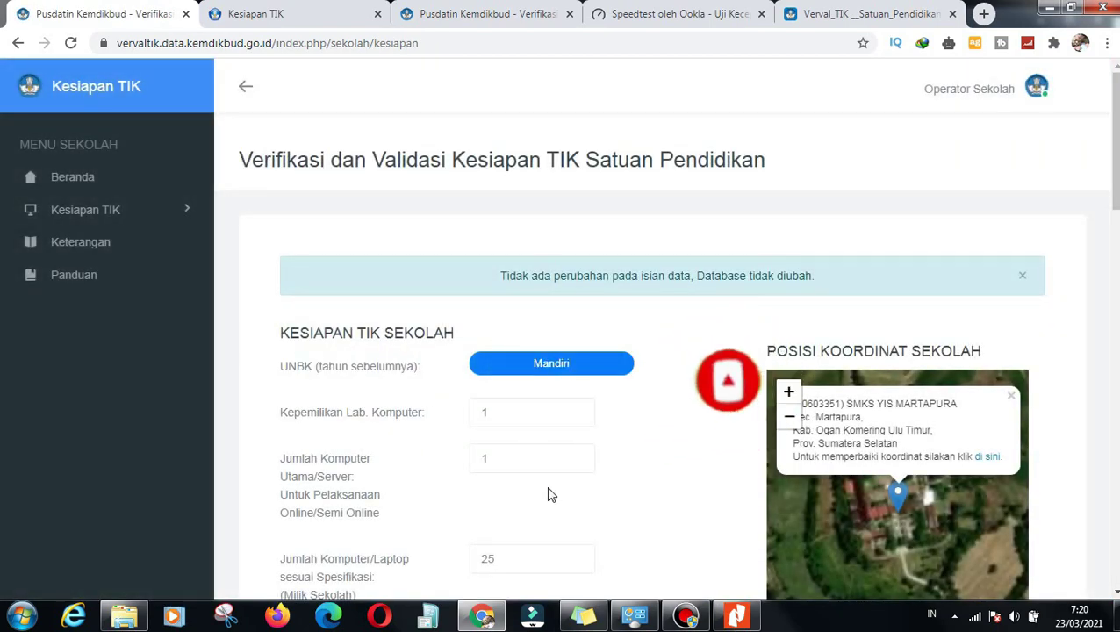
- Check the answer options for whether the school is willing to be ditumpangi during AN, keeping Ya (pilihan sebelumnya)
{"action": "scroll", "coordinate": [553, 498], "scroll_direction": "down", "scroll_amount": 6}
{"action": "scroll", "coordinate": [546, 494], "scroll_direction": "down", "scroll_amount": 3}
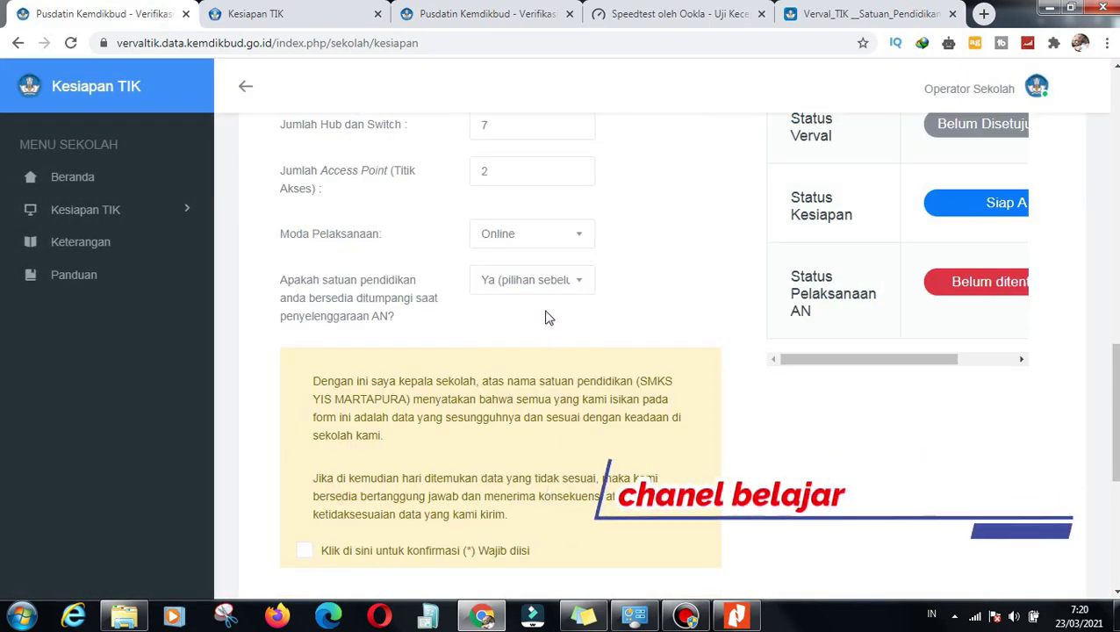
{"action": "left_click", "coordinate": [558, 285]}
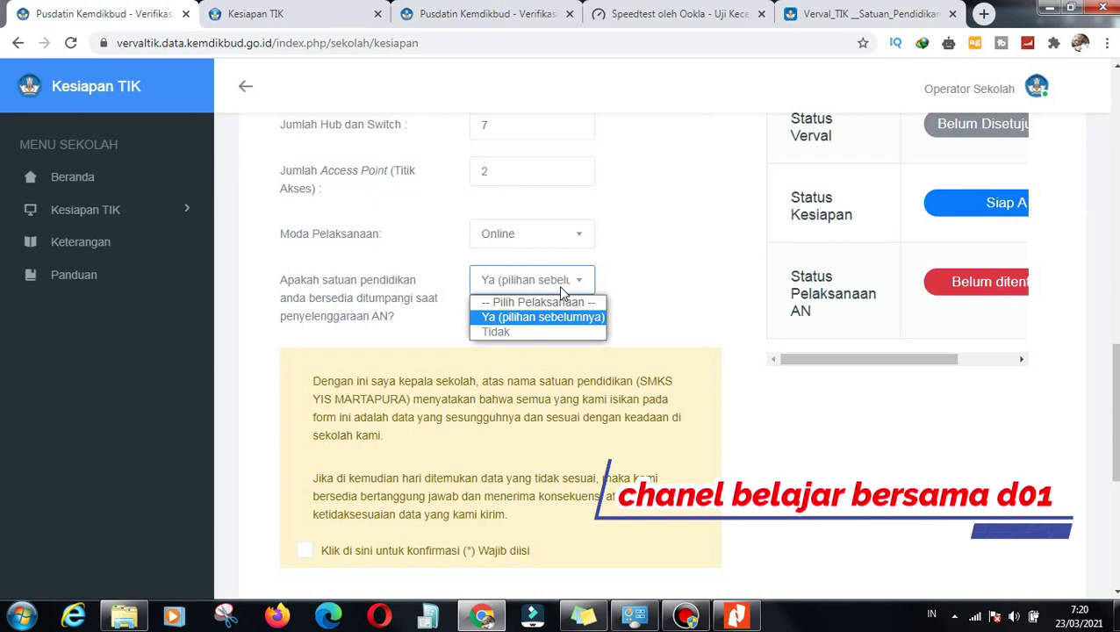
{"action": "left_click", "coordinate": [651, 272]}
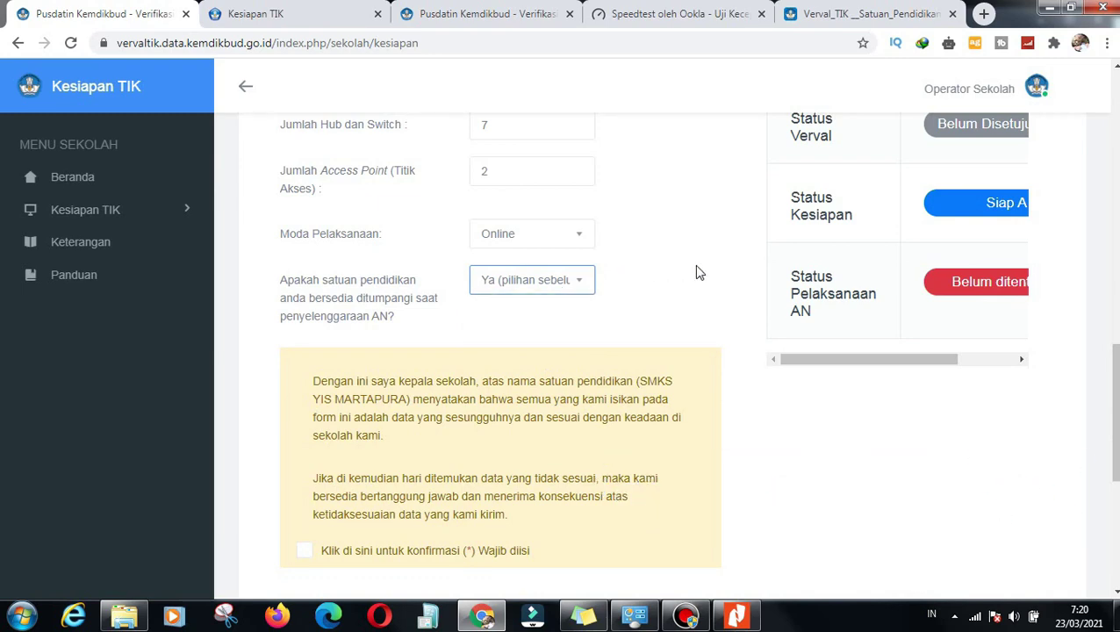
- Show the form's filling history under Riwayat Perubahan and examine the columns of its entries
{"action": "scroll", "coordinate": [747, 447], "scroll_direction": "down", "scroll_amount": 5}
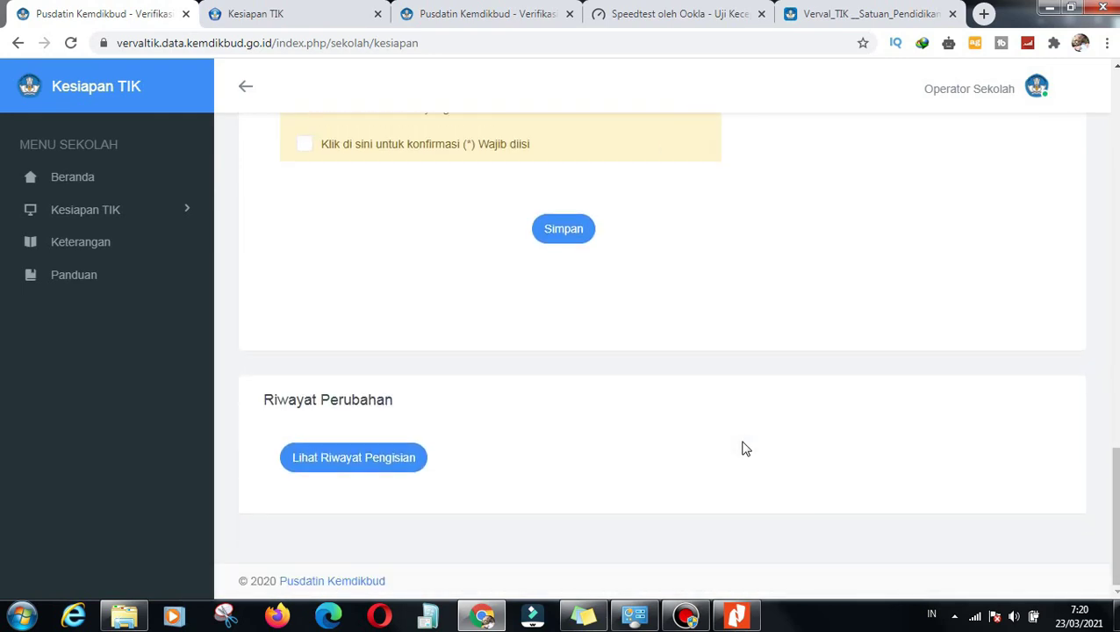
{"action": "right_click", "coordinate": [366, 463]}
{"action": "left_click", "coordinate": [807, 395]}
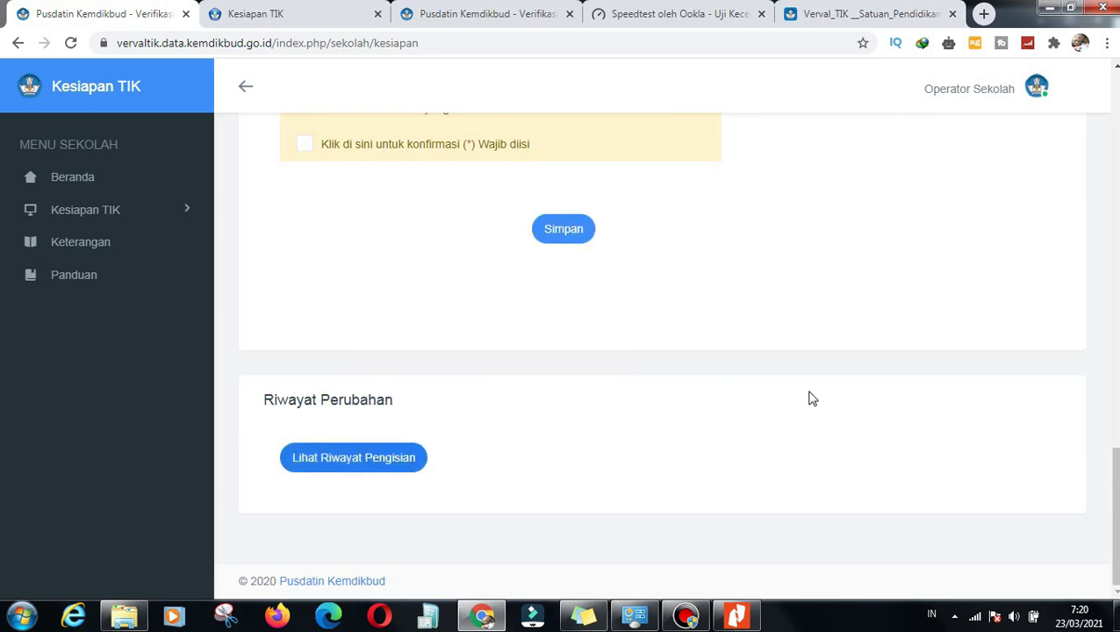
{"action": "left_click", "coordinate": [370, 463]}
{"action": "scroll", "coordinate": [456, 465], "scroll_direction": "down", "scroll_amount": 4}
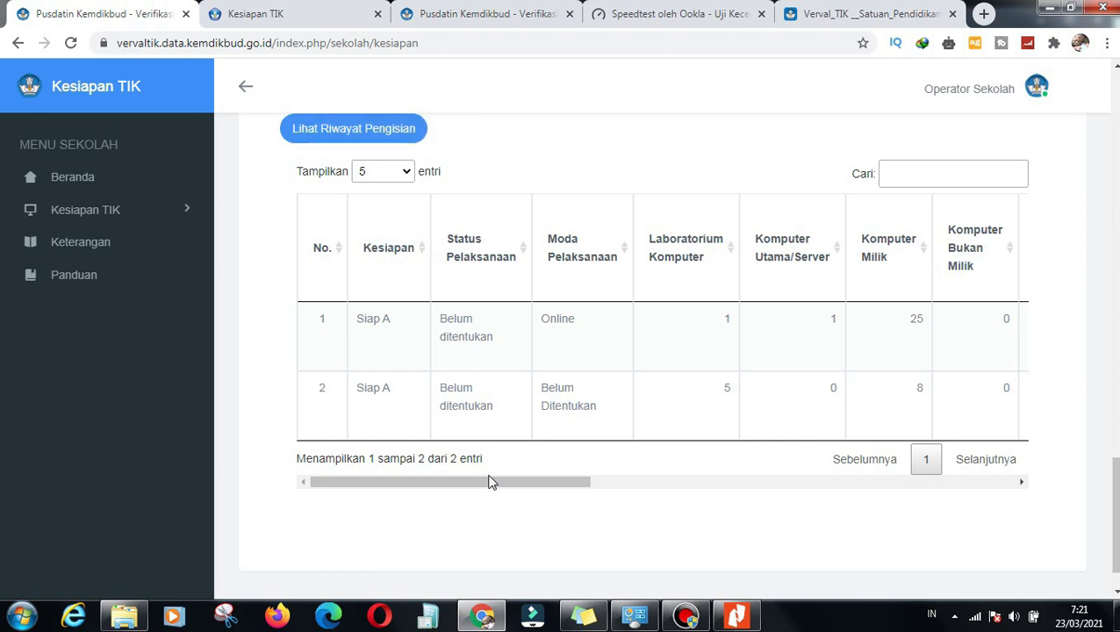
{"action": "left_click_drag", "start_coordinate": [492, 482], "coordinate": [491, 497]}
{"action": "left_click_drag", "start_coordinate": [507, 496], "coordinate": [305, 442]}
- Review the saved form's computer counts, power source, internet bandwidth and implementation mode through to the principal's declaration
{"action": "scroll", "coordinate": [651, 265], "scroll_direction": "up", "scroll_amount": 7}
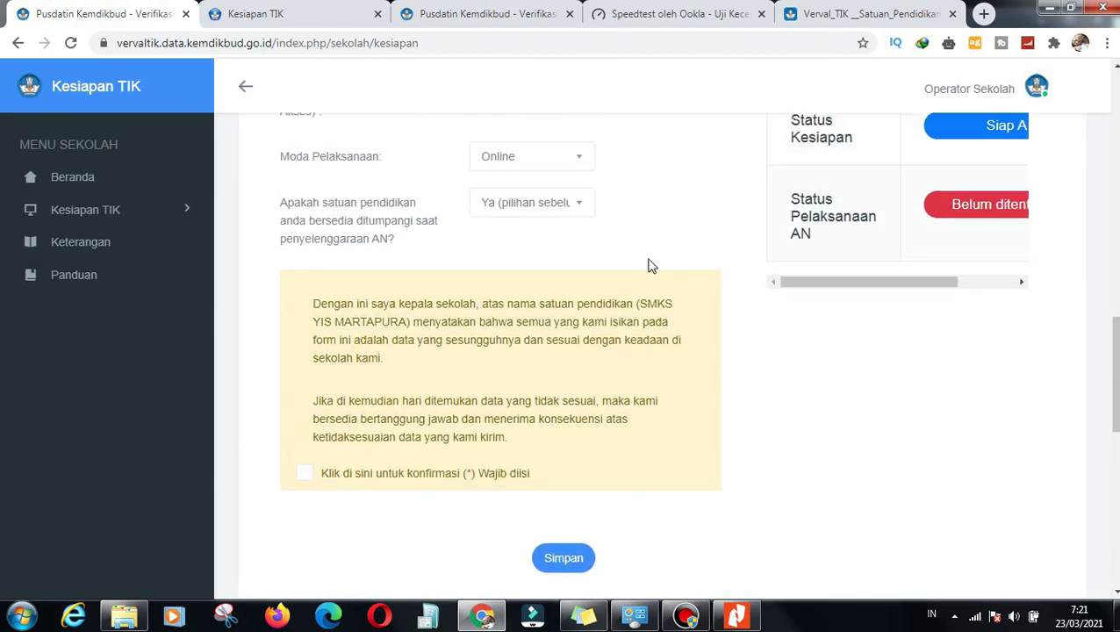
{"action": "scroll", "coordinate": [650, 266], "scroll_direction": "up", "scroll_amount": 5}
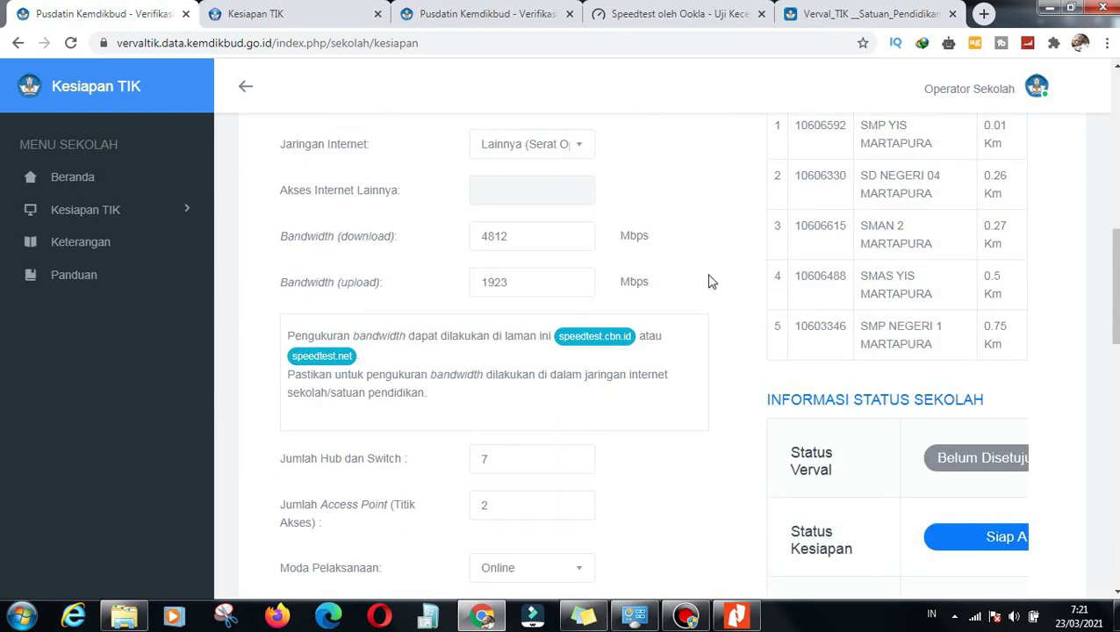
{"action": "scroll", "coordinate": [710, 278], "scroll_direction": "up", "scroll_amount": 3}
{"action": "scroll", "coordinate": [712, 275], "scroll_direction": "up", "scroll_amount": 1}
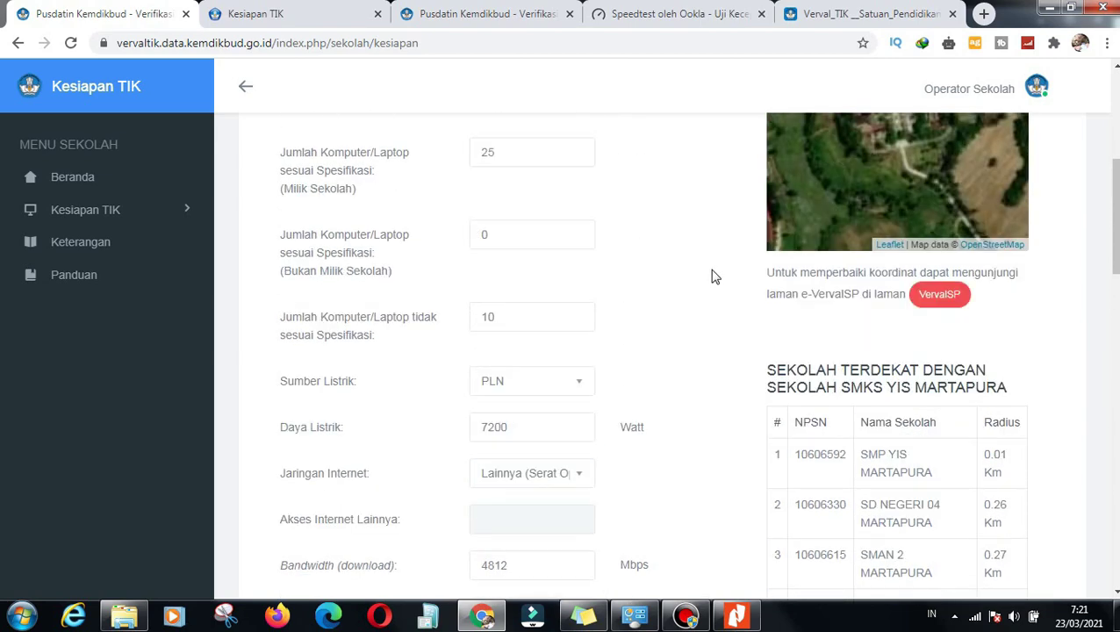
{"action": "scroll", "coordinate": [713, 274], "scroll_direction": "up", "scroll_amount": 5}
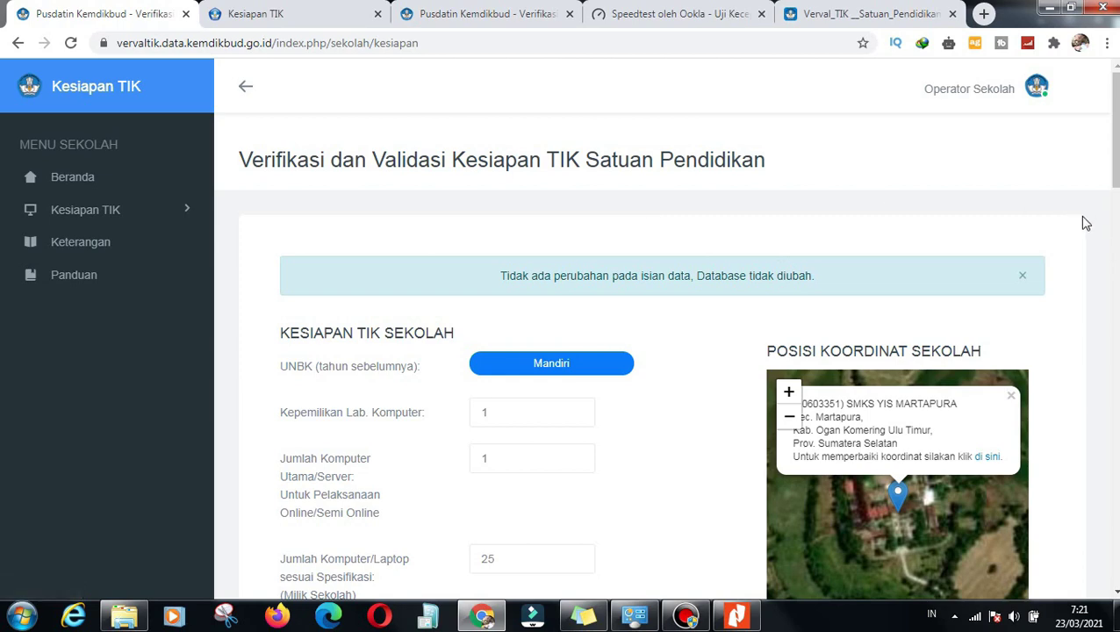
{"action": "scroll", "coordinate": [1048, 228], "scroll_direction": "down", "scroll_amount": 3}
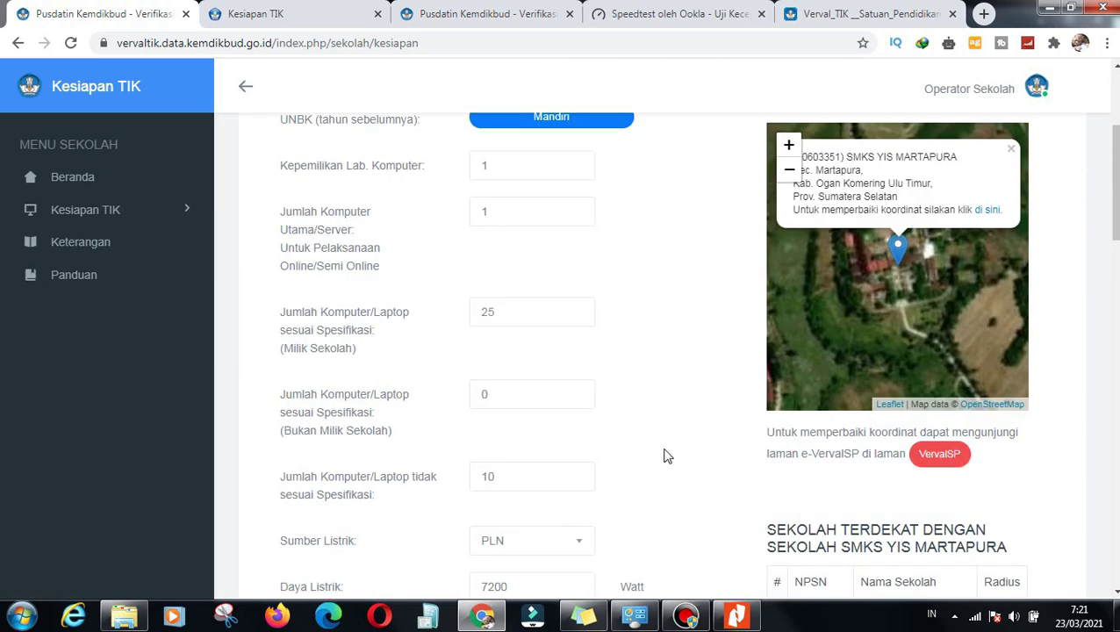
{"action": "scroll", "coordinate": [665, 454], "scroll_direction": "down", "scroll_amount": 1}
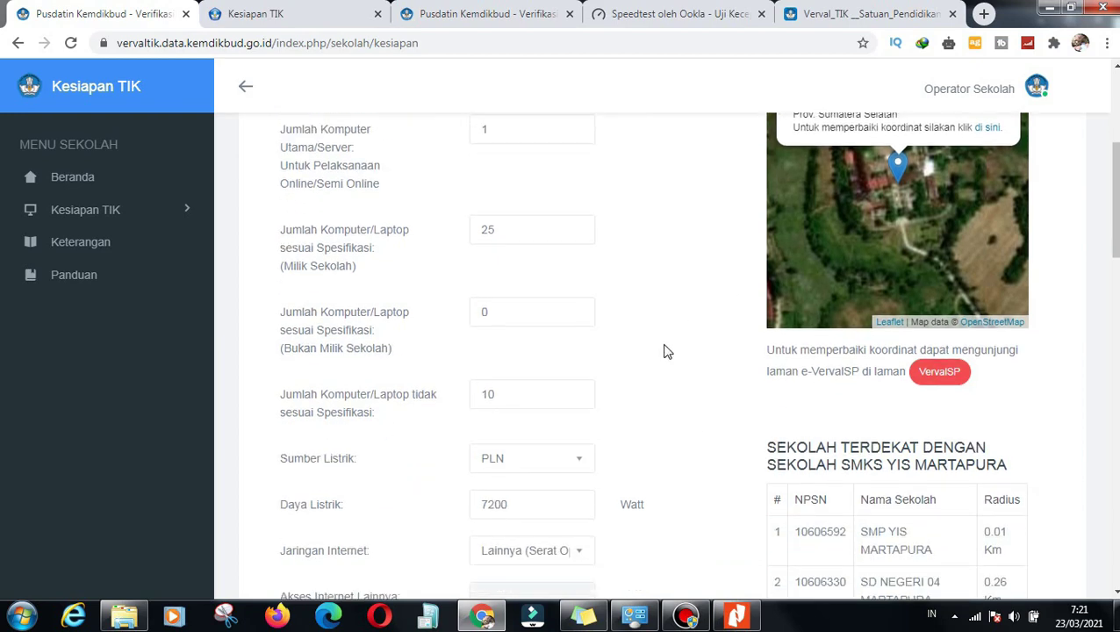
{"action": "scroll", "coordinate": [630, 374], "scroll_direction": "down", "scroll_amount": 4}
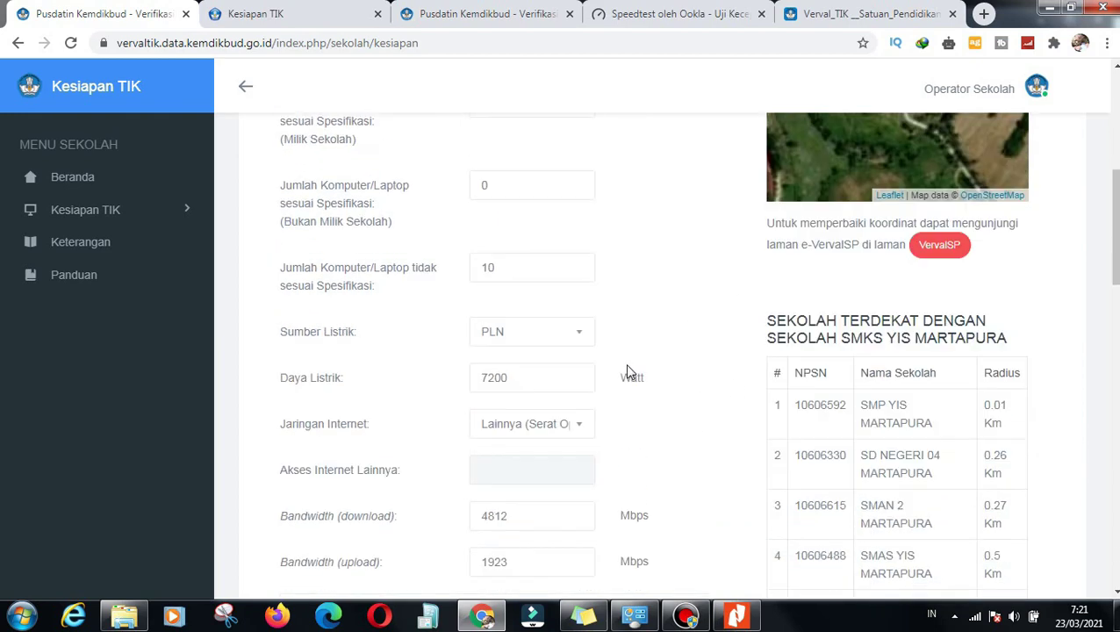
{"action": "scroll", "coordinate": [627, 372], "scroll_direction": "down", "scroll_amount": 7}
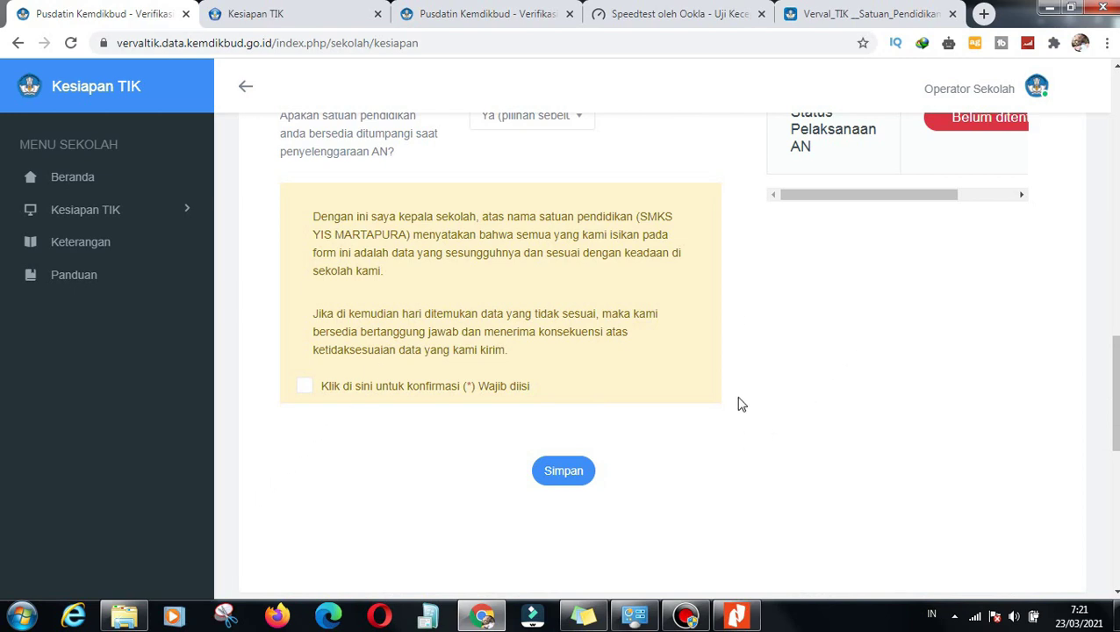
{"action": "scroll", "coordinate": [716, 433], "scroll_direction": "up", "scroll_amount": 1}
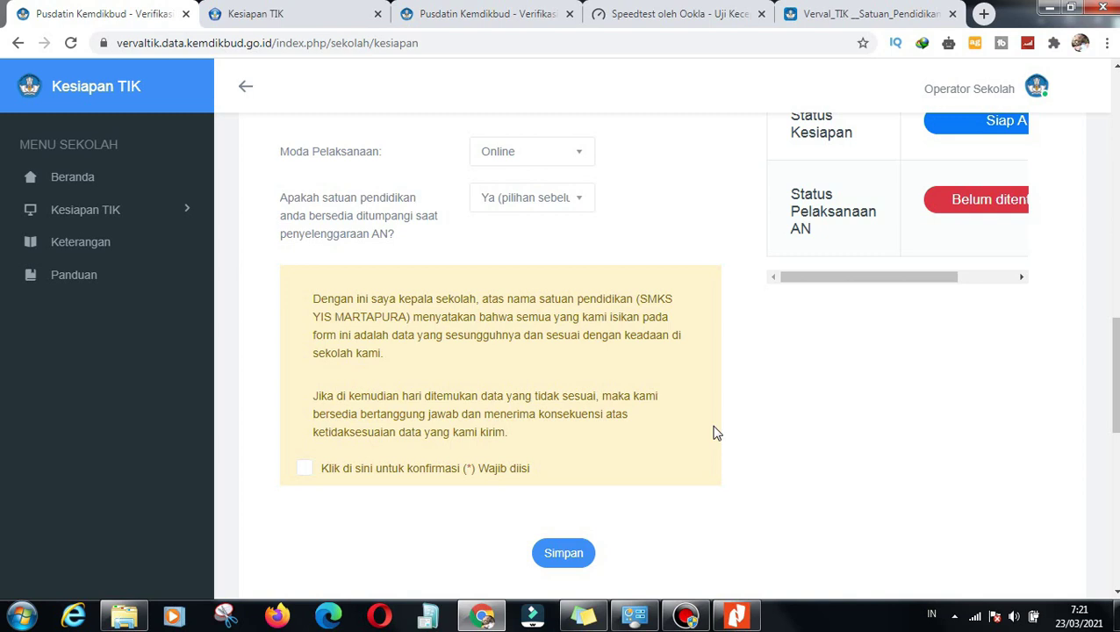
- View the school's Kesiapan TIK profile page in a separate tab, close it and return to the verification form
{"action": "left_click", "coordinate": [181, 213]}
{"action": "right_click", "coordinate": [74, 246]}
{"action": "left_click", "coordinate": [101, 258]}
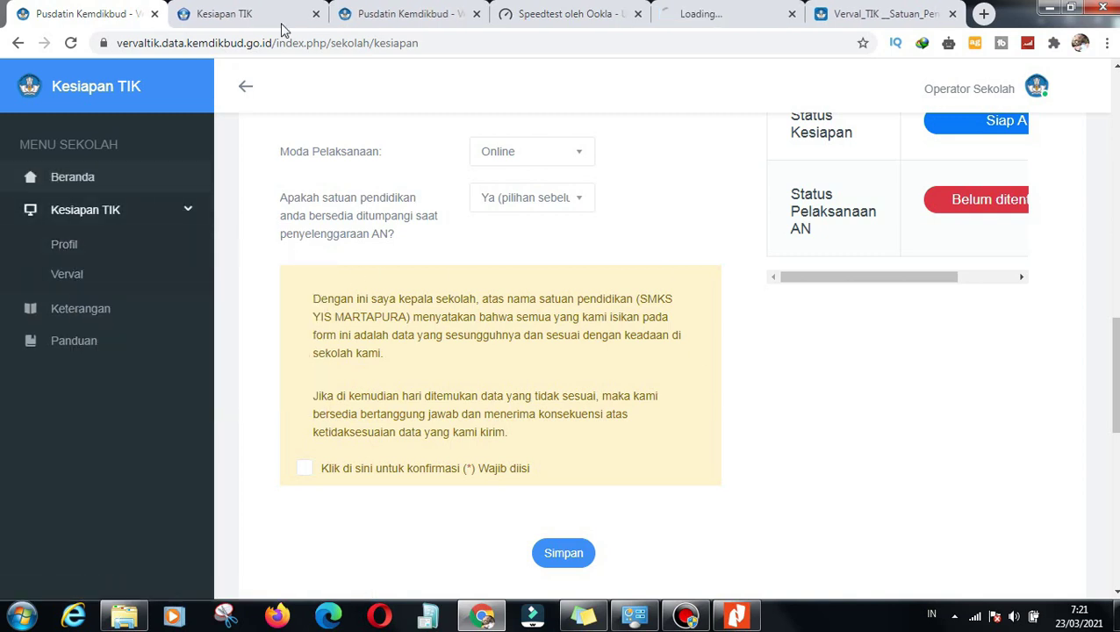
{"action": "left_click", "coordinate": [772, 9]}
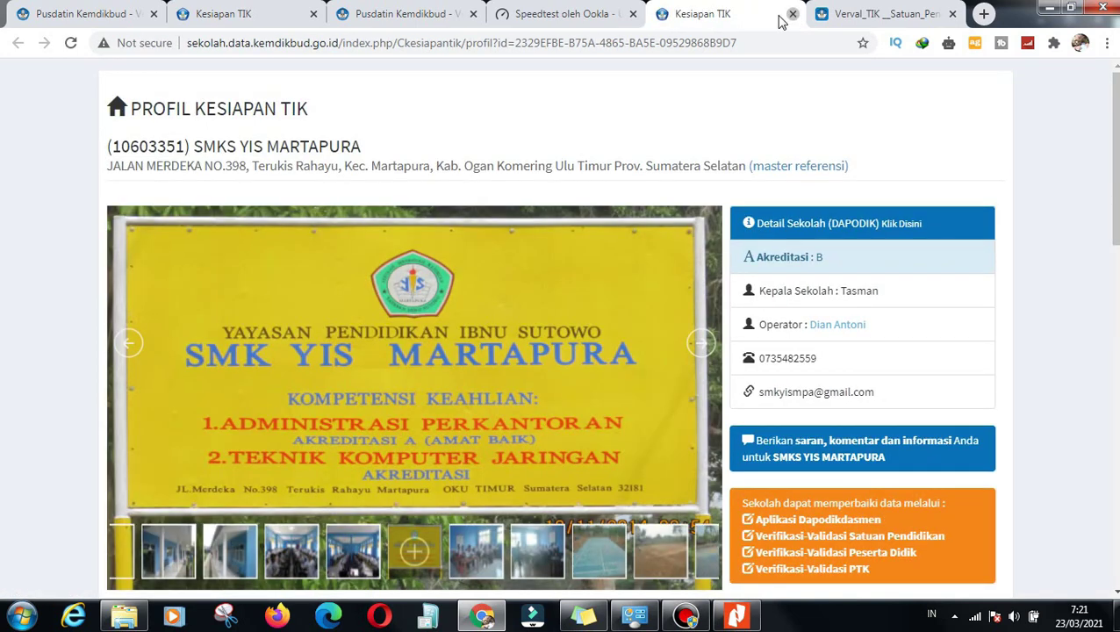
{"action": "left_click", "coordinate": [792, 13]}
{"action": "left_click", "coordinate": [140, 13]}
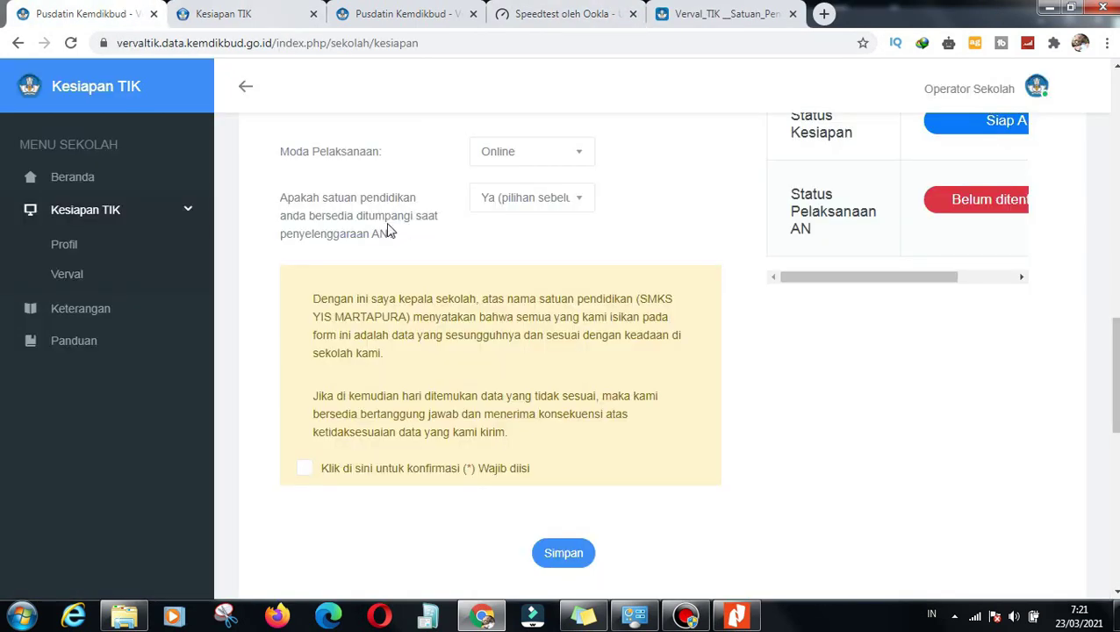
- Examine the form once more, from the UNBK status and computer lab entries to the network devices and Informasi Status Sekolah
{"action": "scroll", "coordinate": [420, 244], "scroll_direction": "up", "scroll_amount": 5}
{"action": "scroll", "coordinate": [420, 244], "scroll_direction": "up", "scroll_amount": 2}
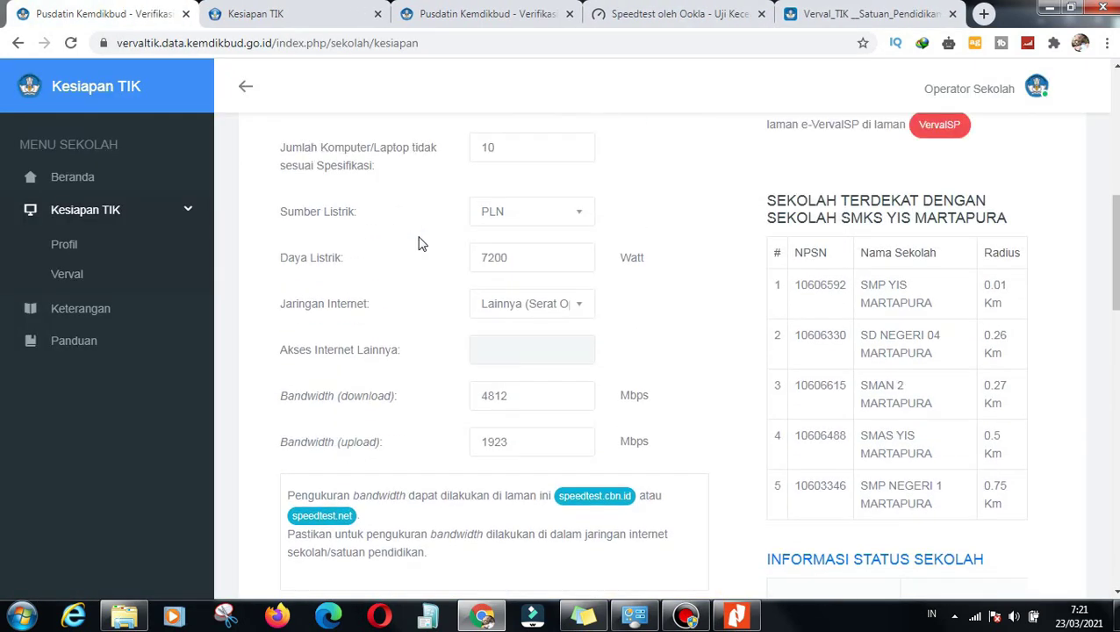
{"action": "scroll", "coordinate": [419, 244], "scroll_direction": "up", "scroll_amount": 2}
{"action": "scroll", "coordinate": [419, 244], "scroll_direction": "up", "scroll_amount": 2}
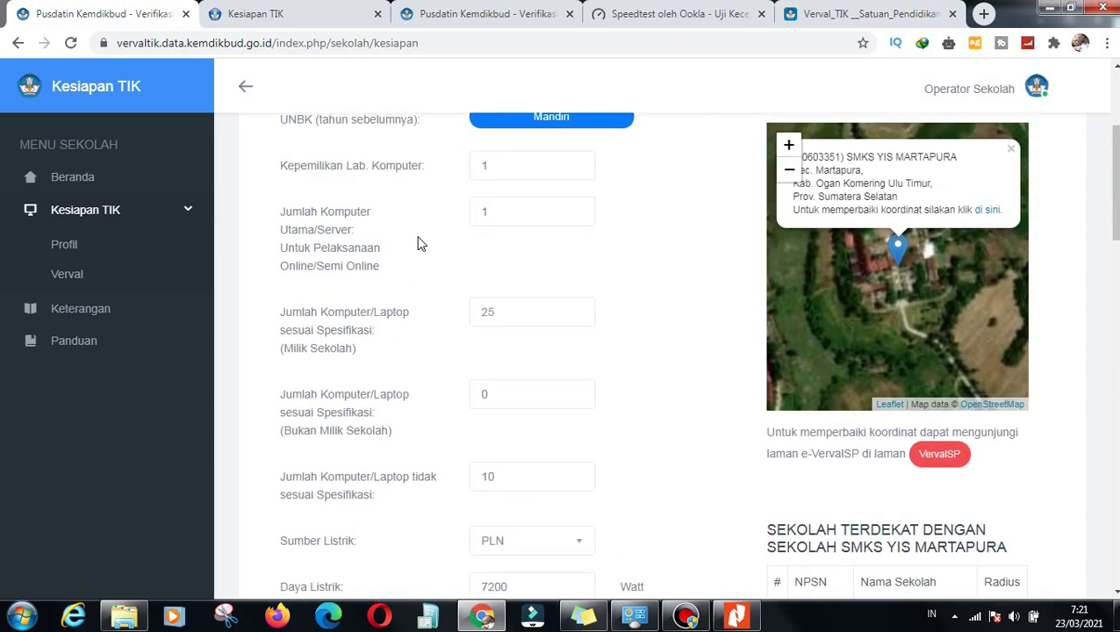
{"action": "scroll", "coordinate": [420, 244], "scroll_direction": "up", "scroll_amount": 2}
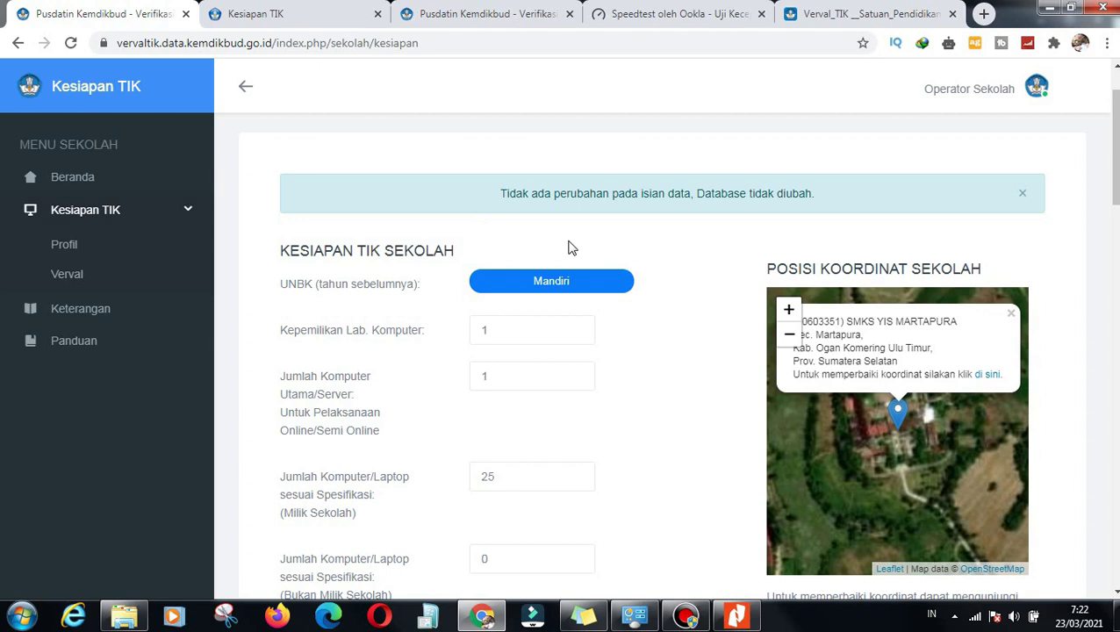
{"action": "scroll", "coordinate": [568, 248], "scroll_direction": "down", "scroll_amount": 1}
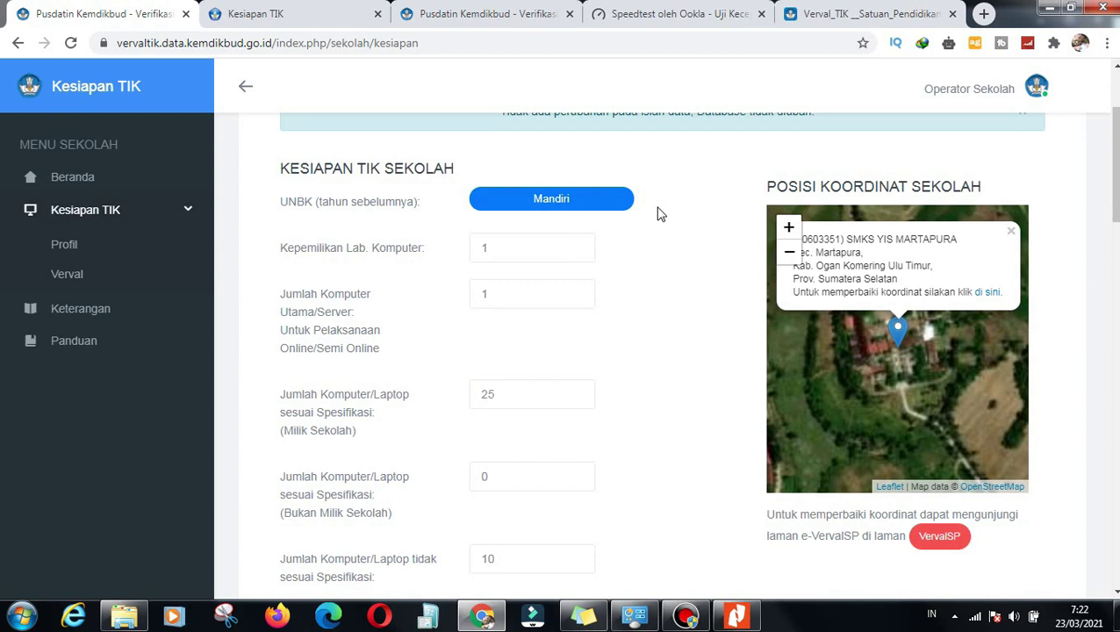
{"action": "scroll", "coordinate": [661, 214], "scroll_direction": "down", "scroll_amount": 2}
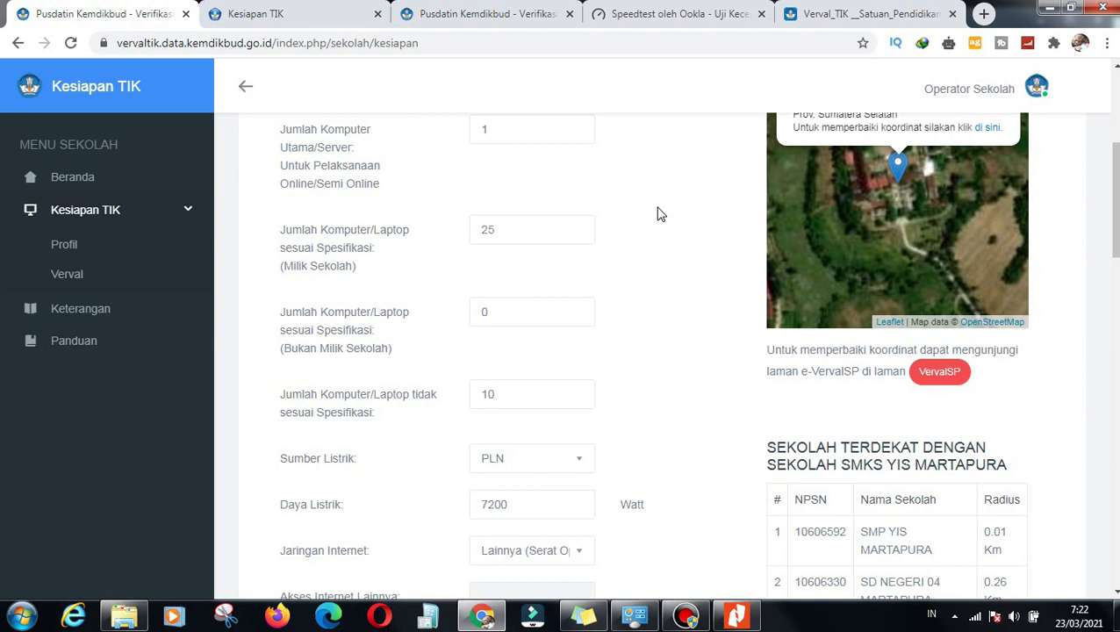
{"action": "scroll", "coordinate": [660, 214], "scroll_direction": "down", "scroll_amount": 6}
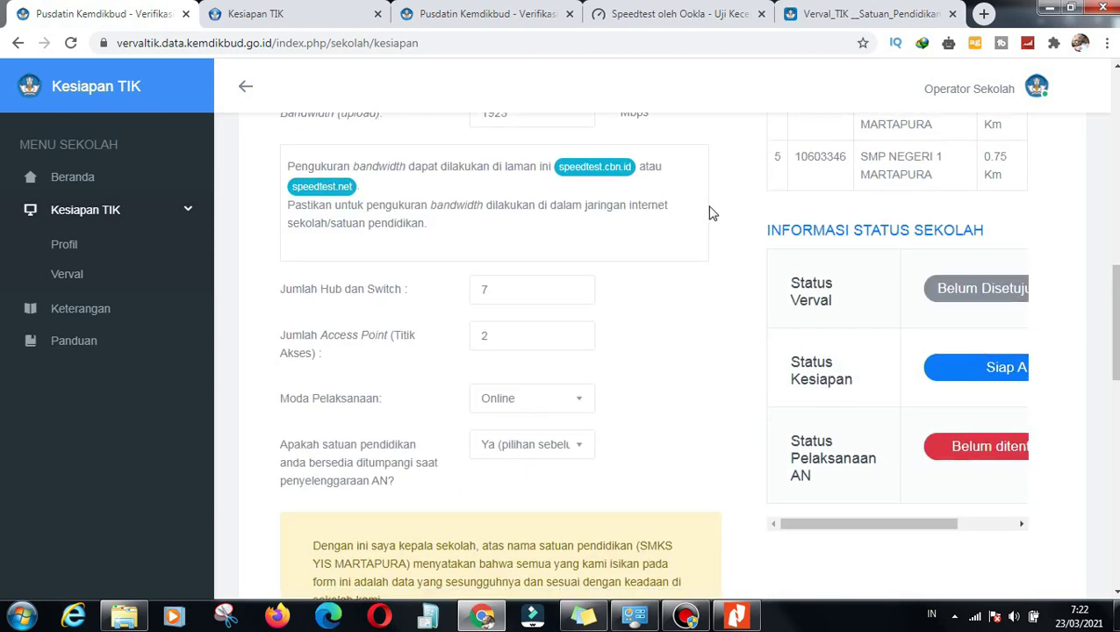